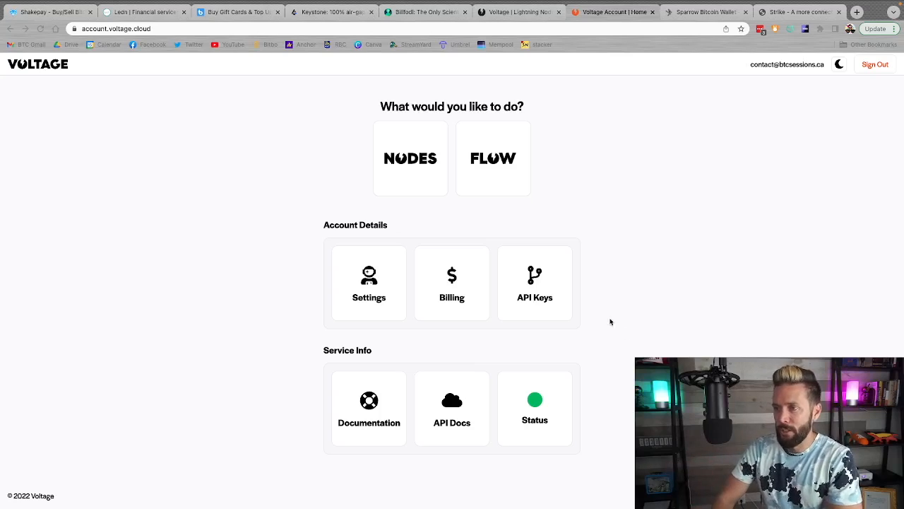
Examine the Bitcoin and Lightning payment options for a $20 node credit top-up in billing, and return to the account home page
click(631, 185)
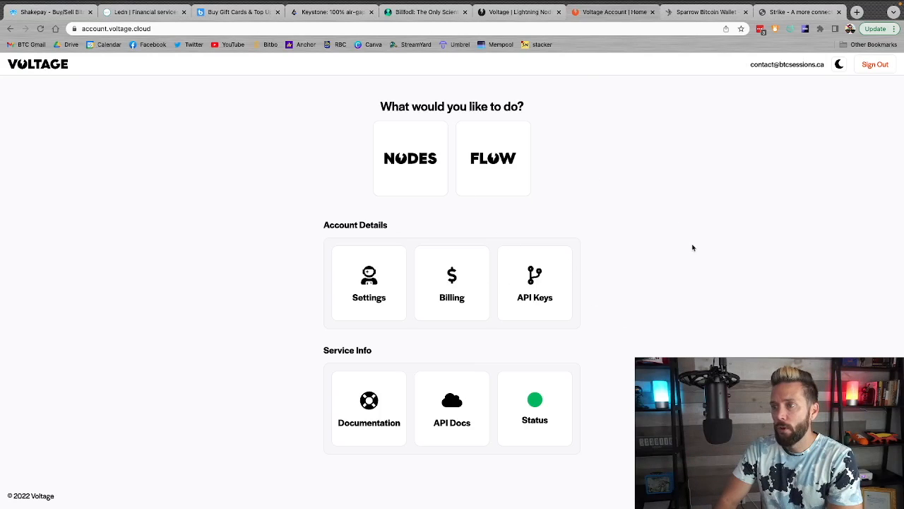
click(452, 294)
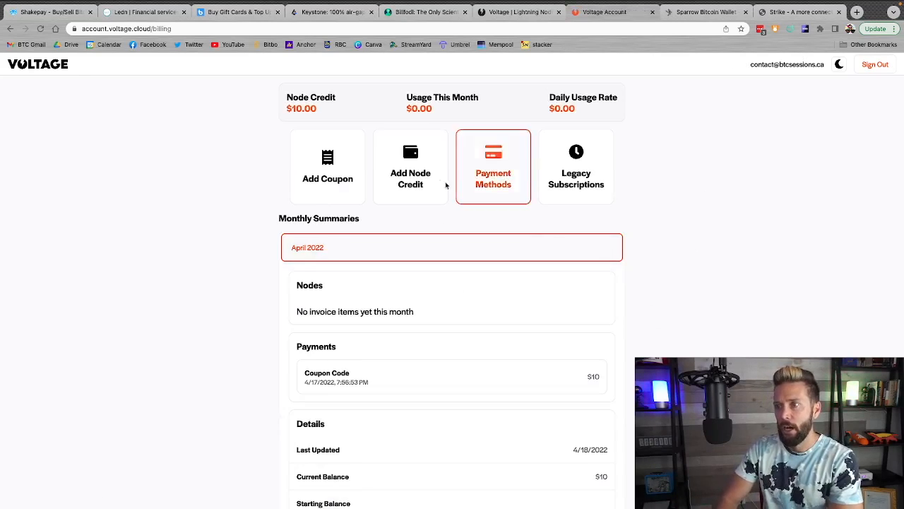
click(411, 170)
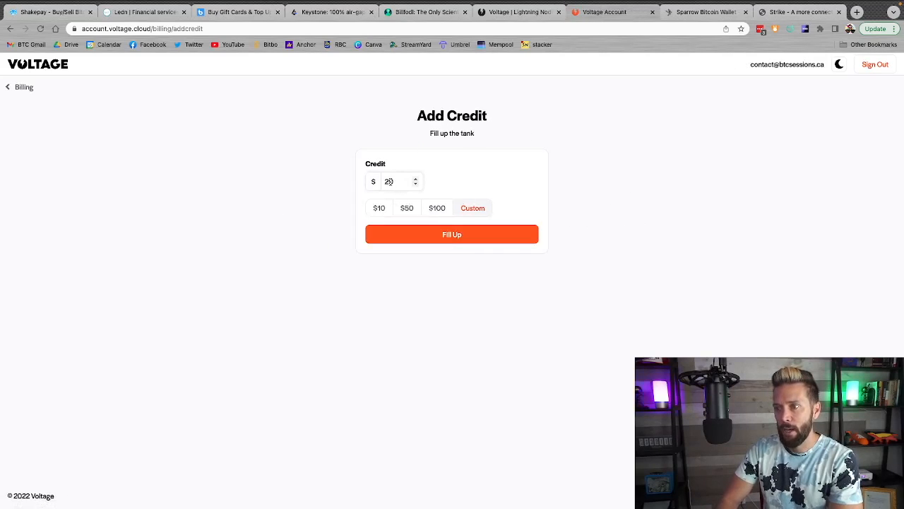
click(461, 235)
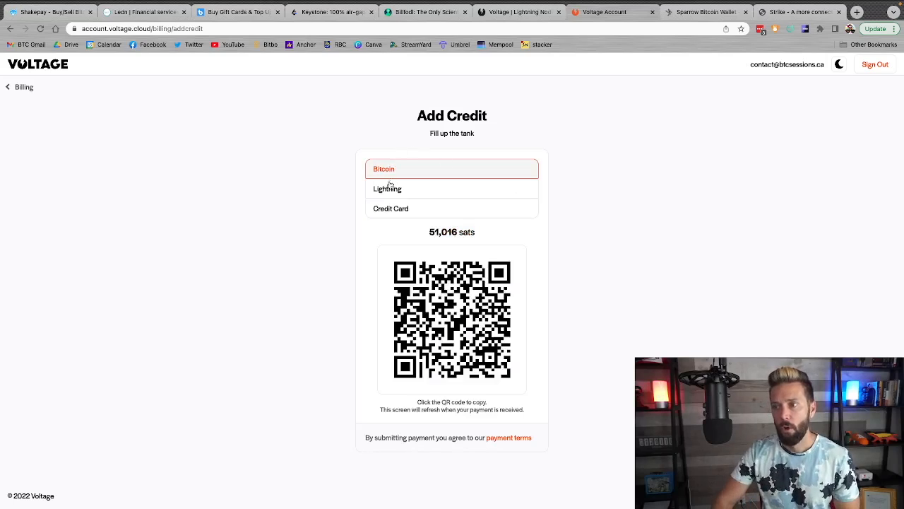
click(390, 187)
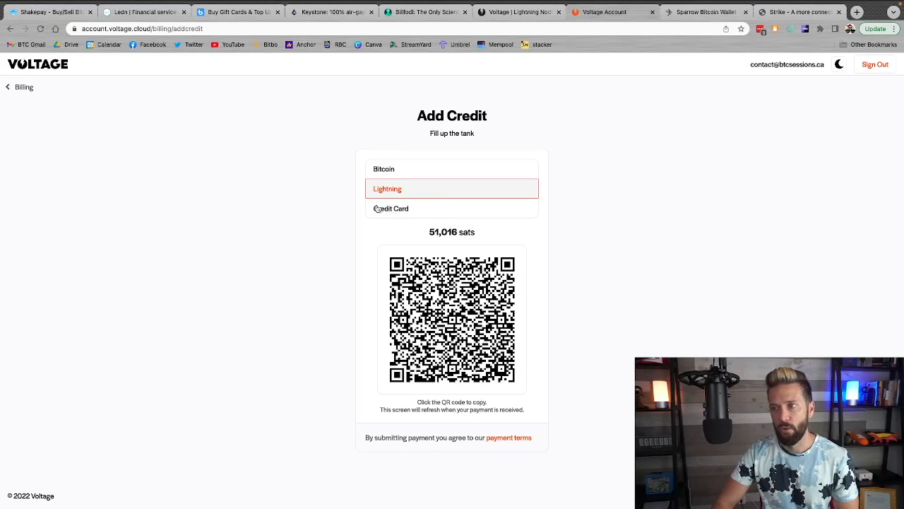
click(13, 88)
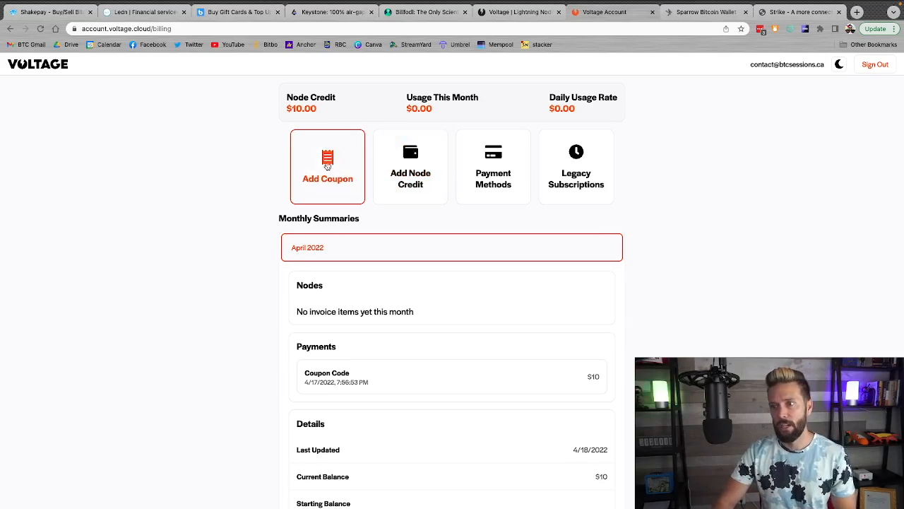
scroll(340, 171, left, 5)
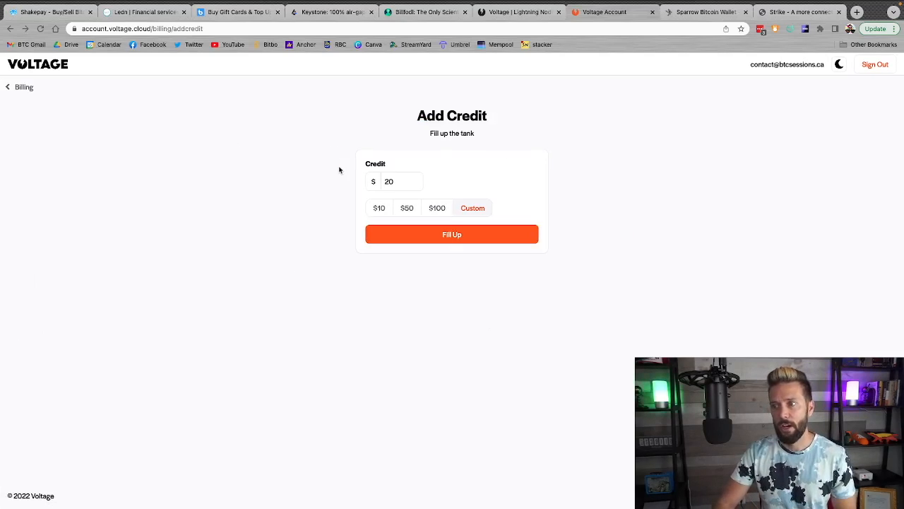
scroll(340, 170, left, 5)
scroll(340, 170, left, 5)
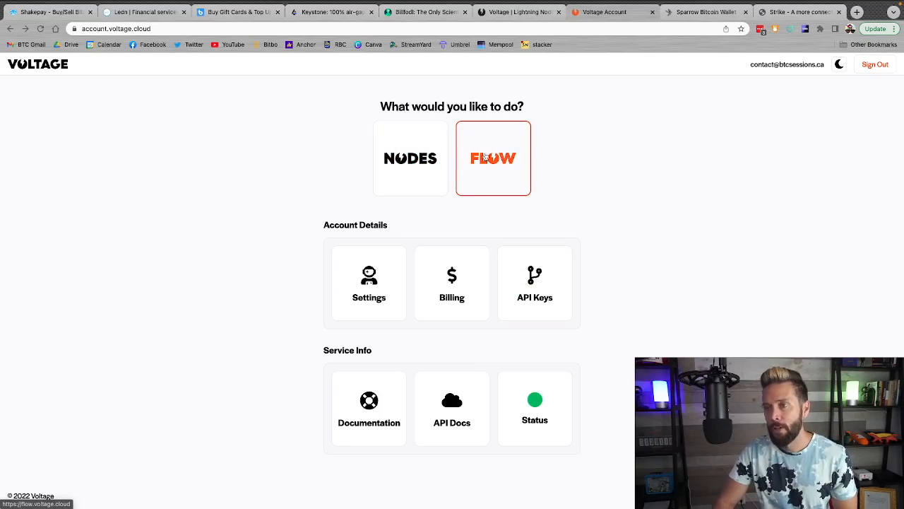
Open the Nodes service and start deploying a new Lightning node
click(400, 161)
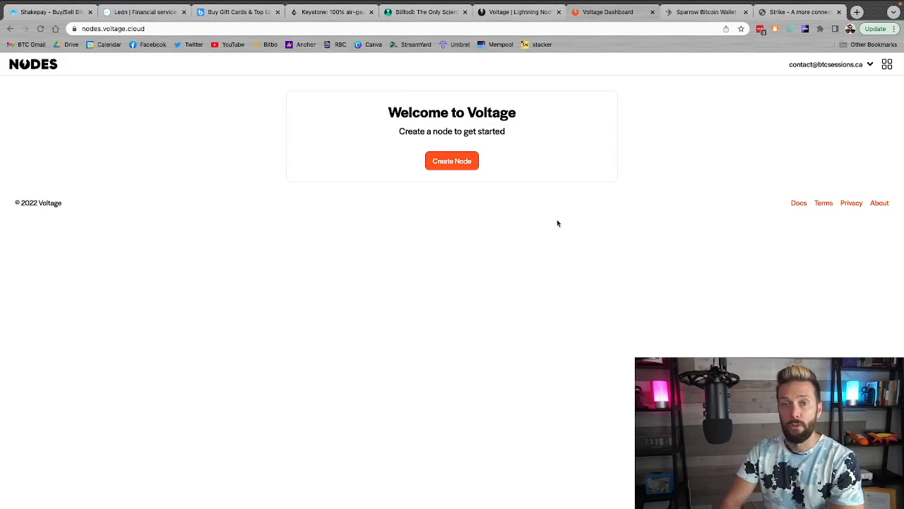
click(452, 161)
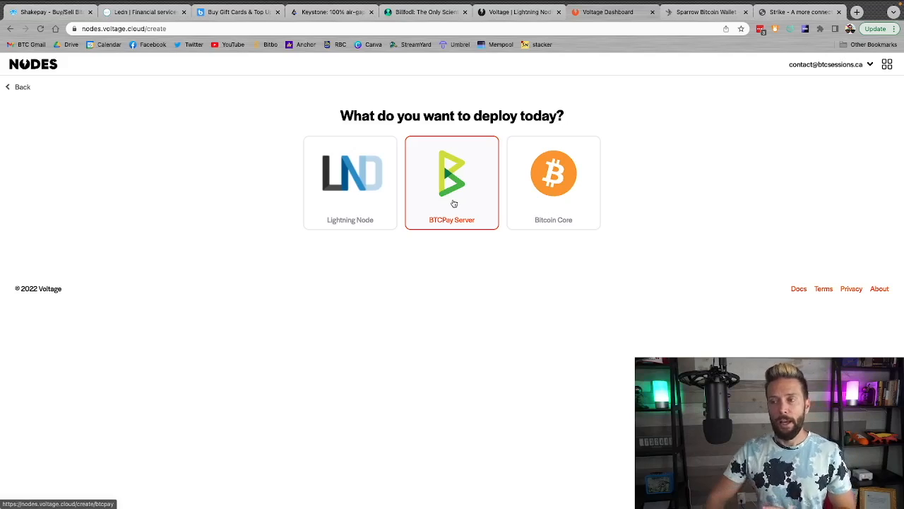
click(332, 186)
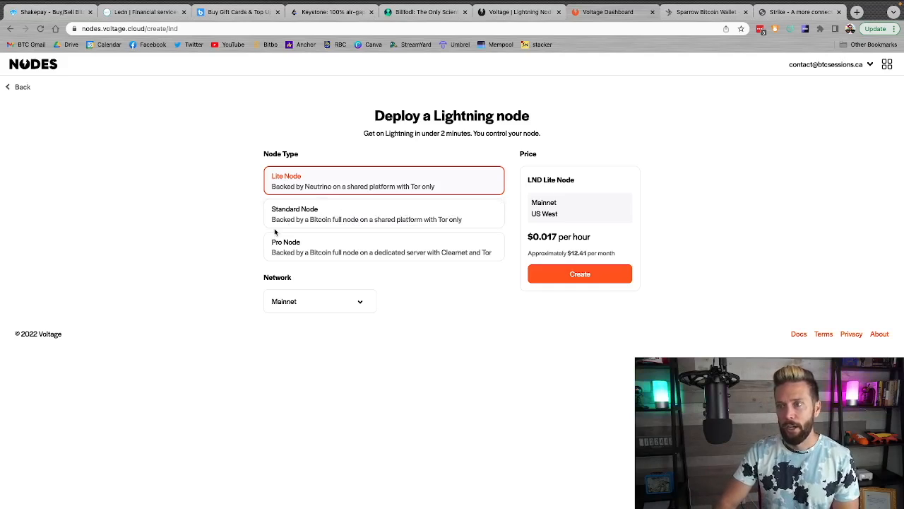
Compare the Standard and Pro node offers, and create a Lite Node on Mainnet
click(393, 223)
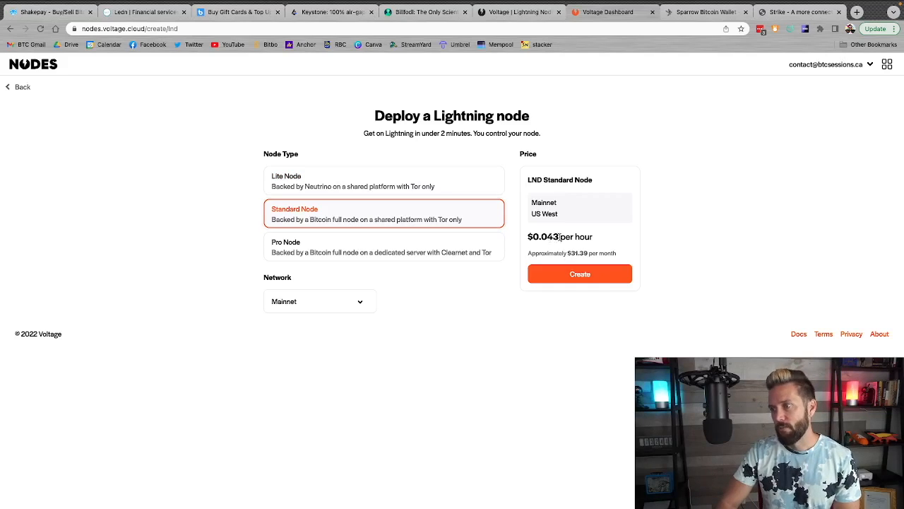
click(403, 249)
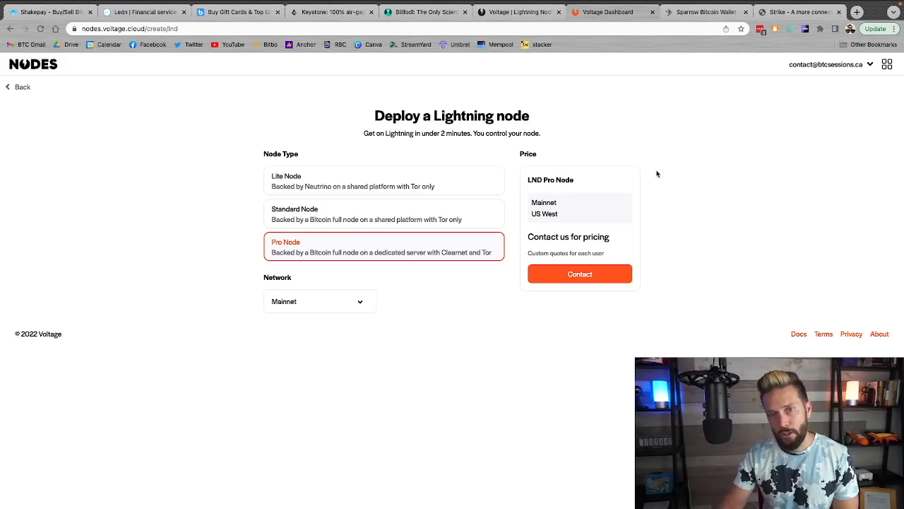
click(373, 212)
click(357, 193)
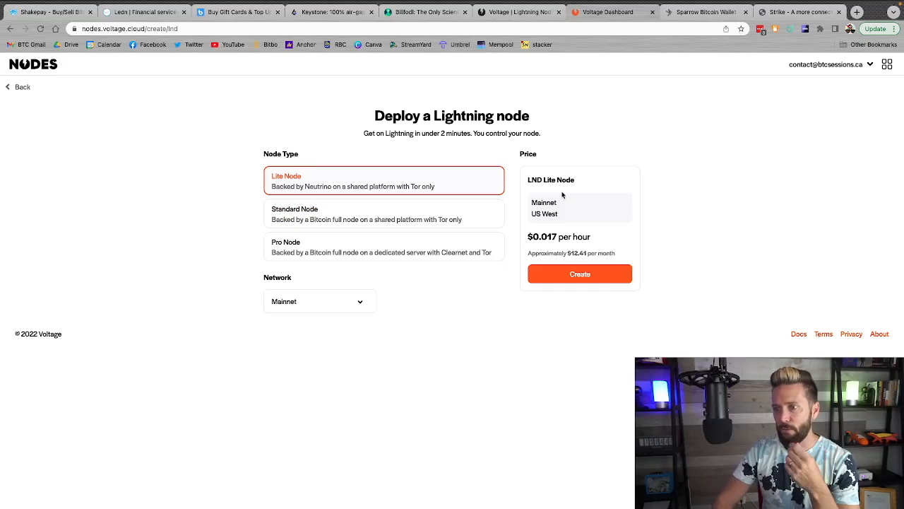
click(600, 276)
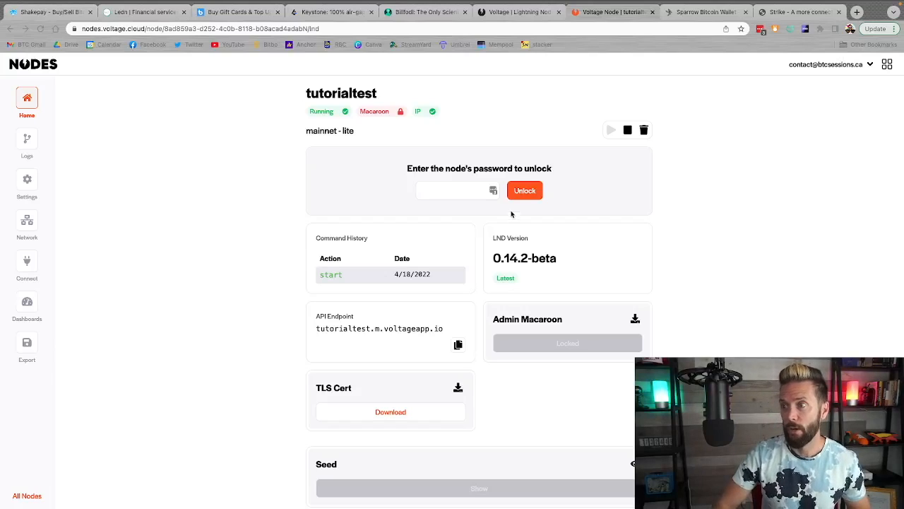
Unlock the tutorialtest node with its password and review the node's details page
click(425, 192)
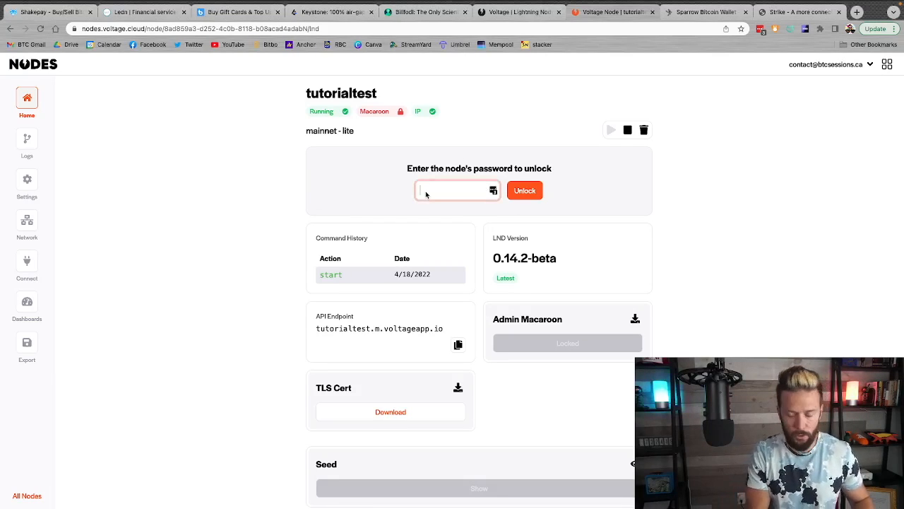
text(p)
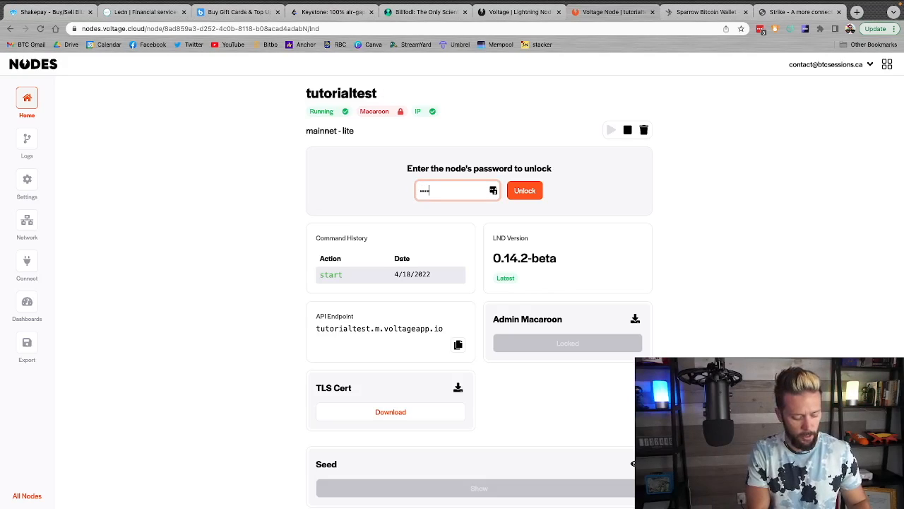
key(Return)
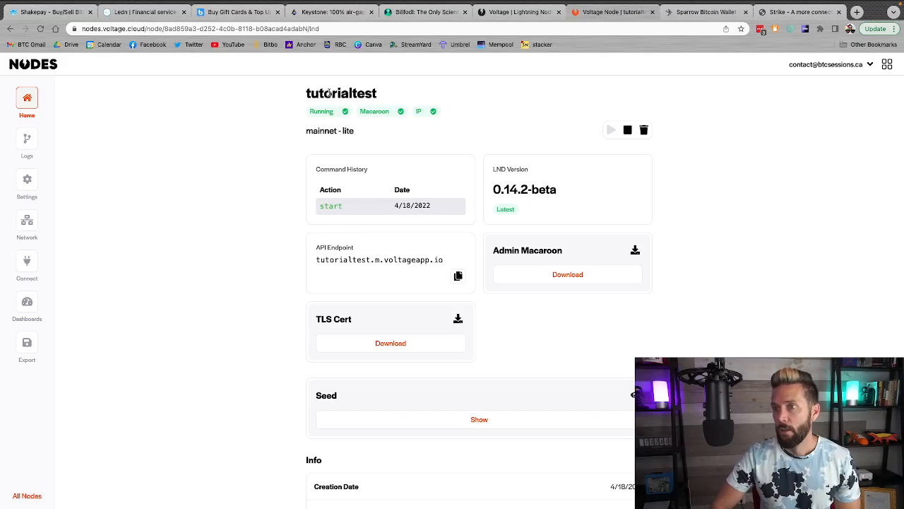
scroll(559, 289, down, 5)
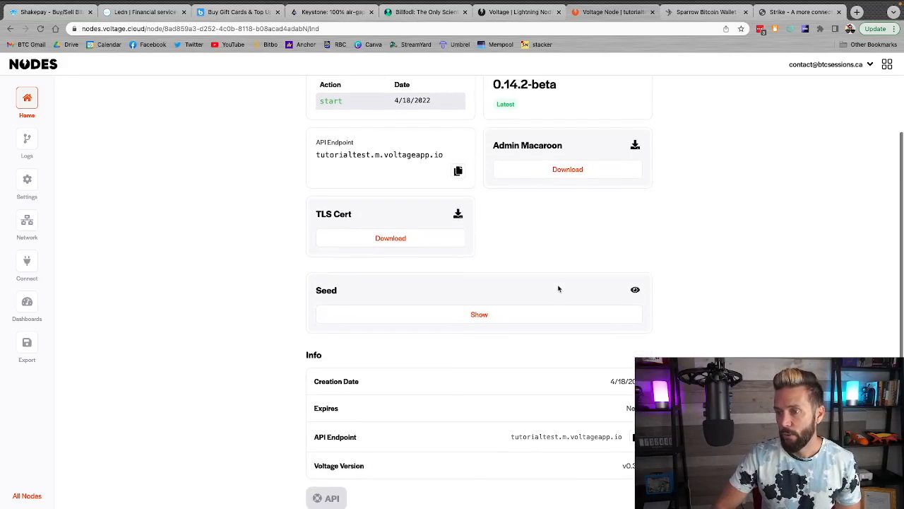
scroll(559, 288, up, 5)
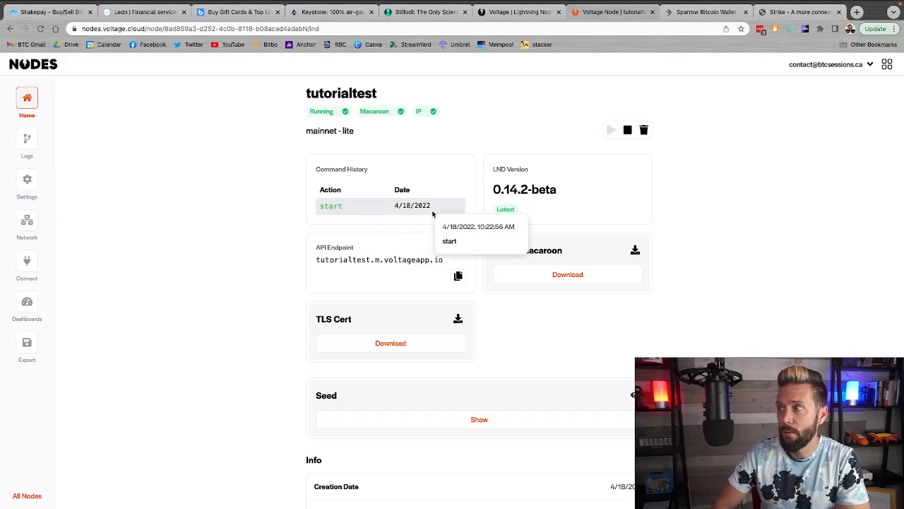
Return to the node overview and create a new BTCPay Server deployment
click(888, 66)
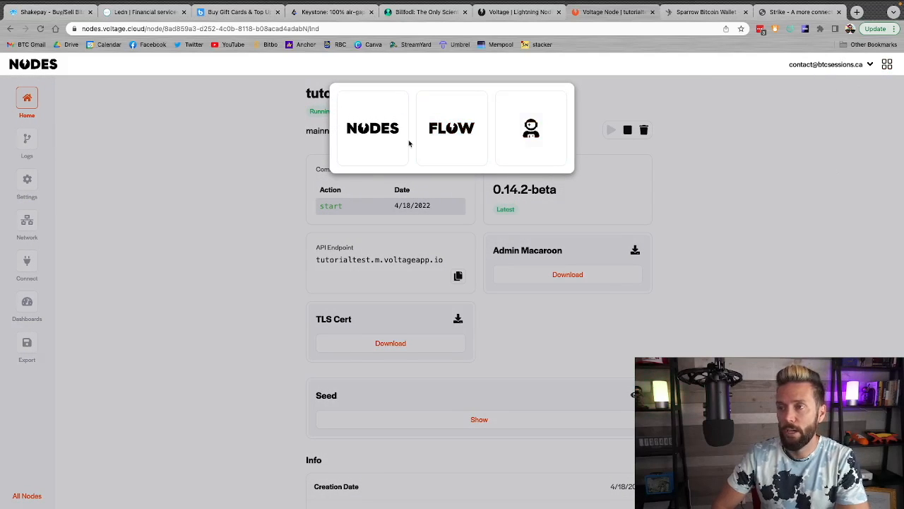
click(375, 133)
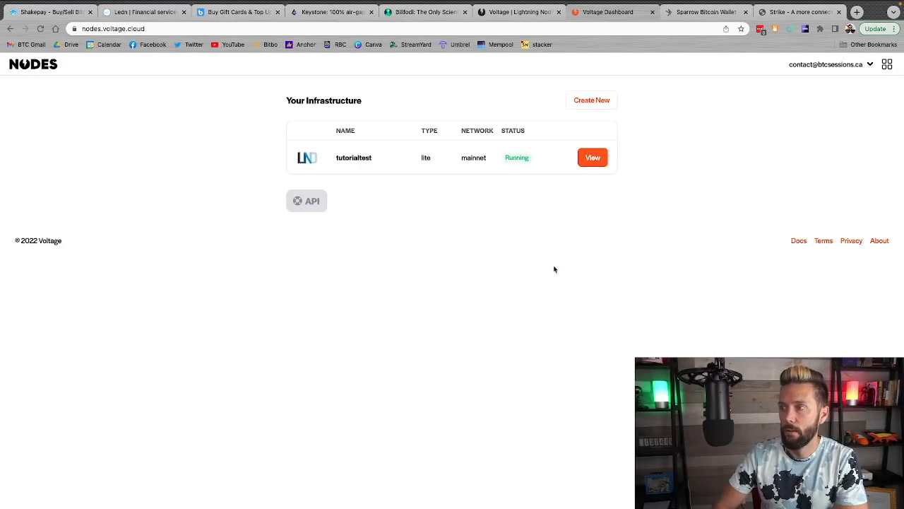
click(594, 101)
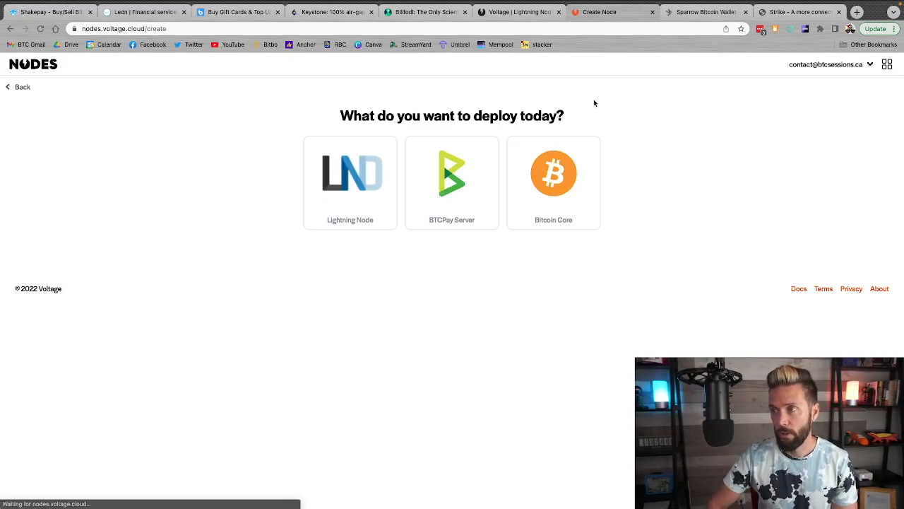
click(436, 185)
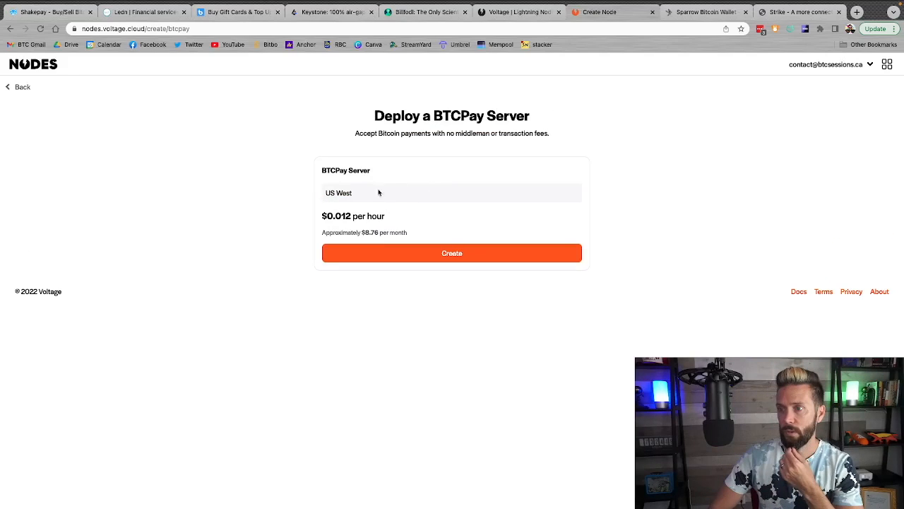
click(452, 255)
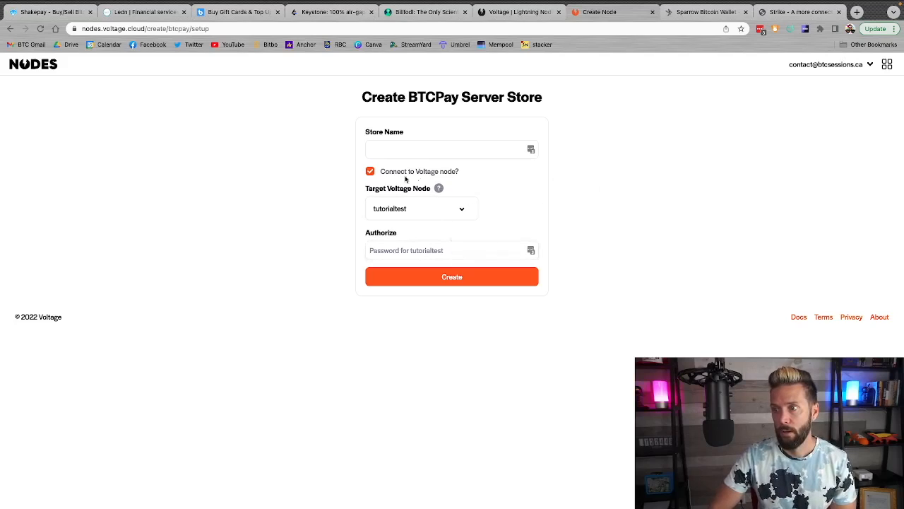
Create a BTCPay Server store named Tutorial Store, connected to the tutorialtest node and authorized with the node's password
click(379, 144)
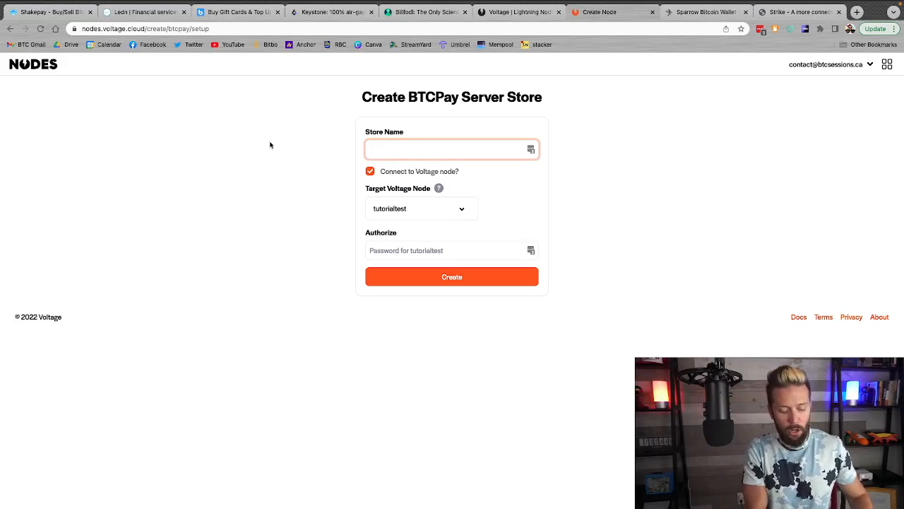
text(Tutorial Store)
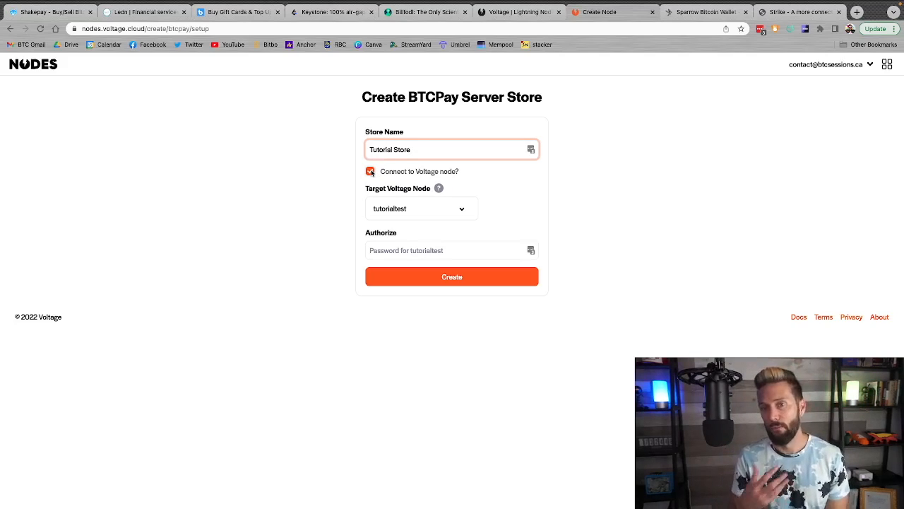
click(431, 212)
click(462, 211)
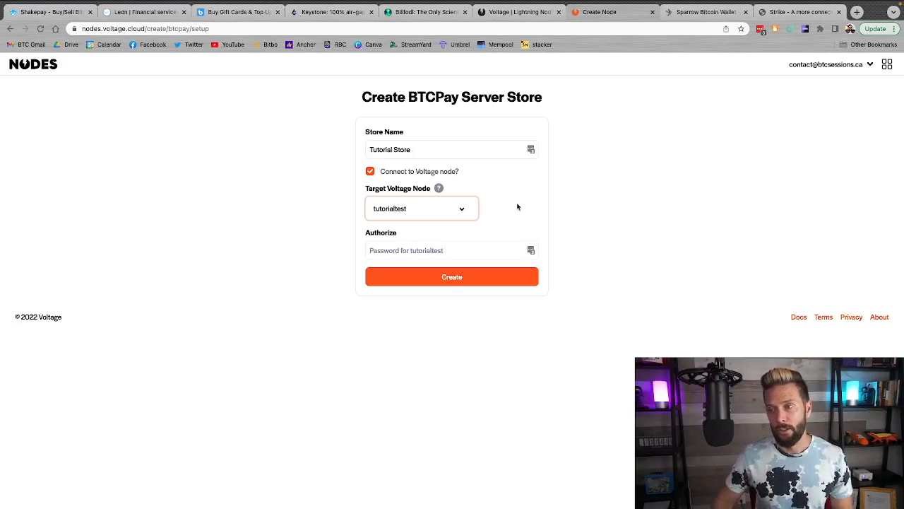
click(423, 252)
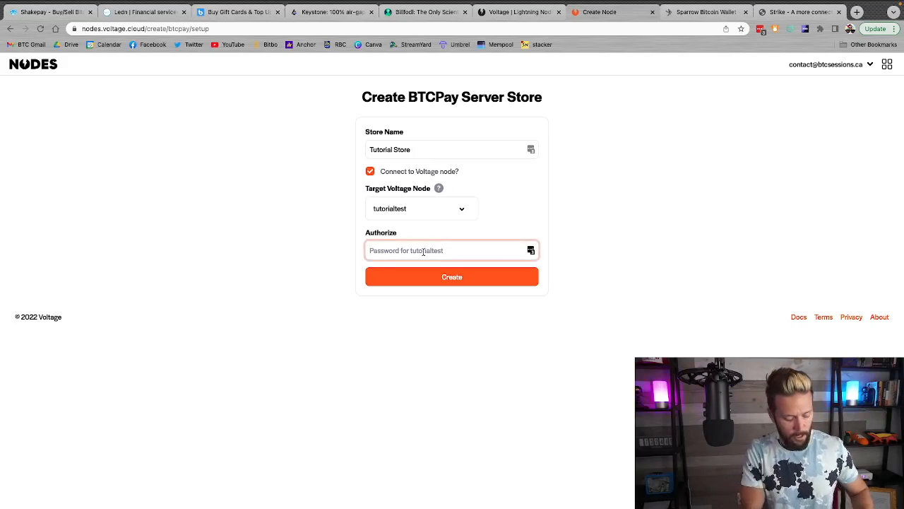
text(p••••)
click(475, 275)
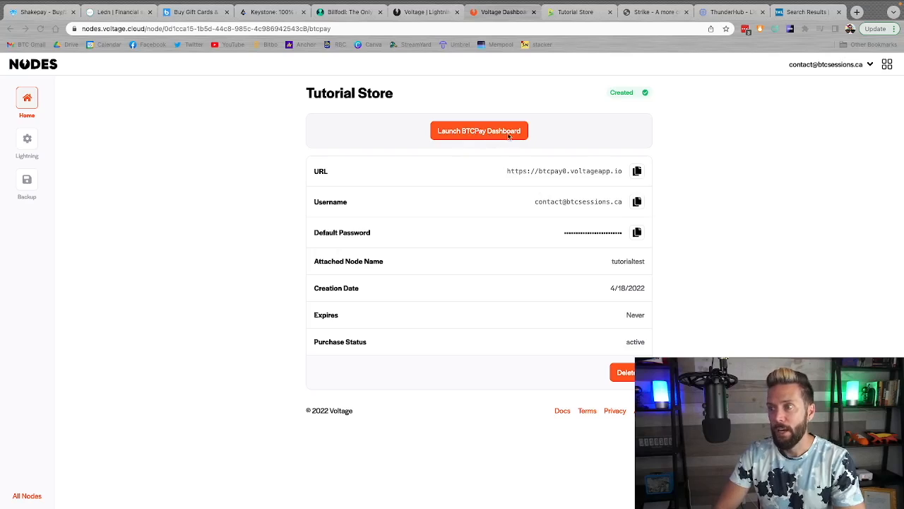
Switch to the Tutorial Store in BTCPay Server and start connecting an existing wallet, reviewing the available import methods
click(724, 256)
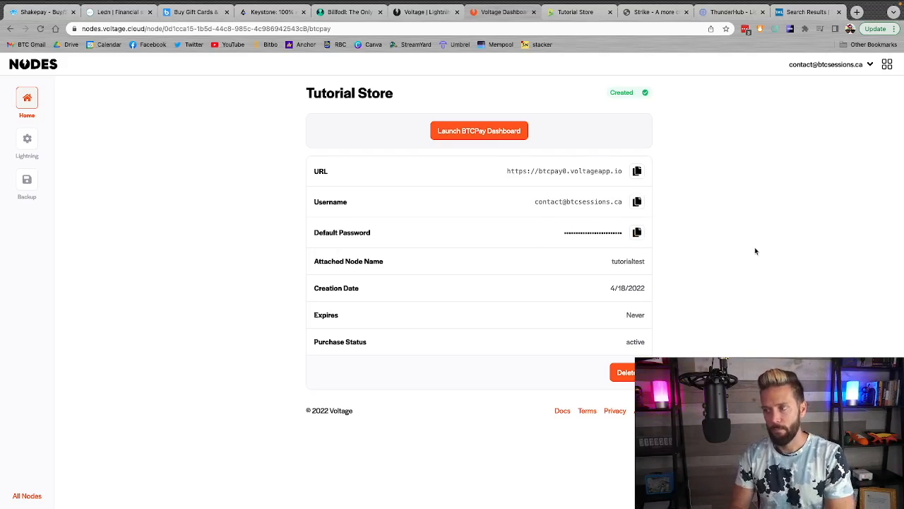
click(564, 14)
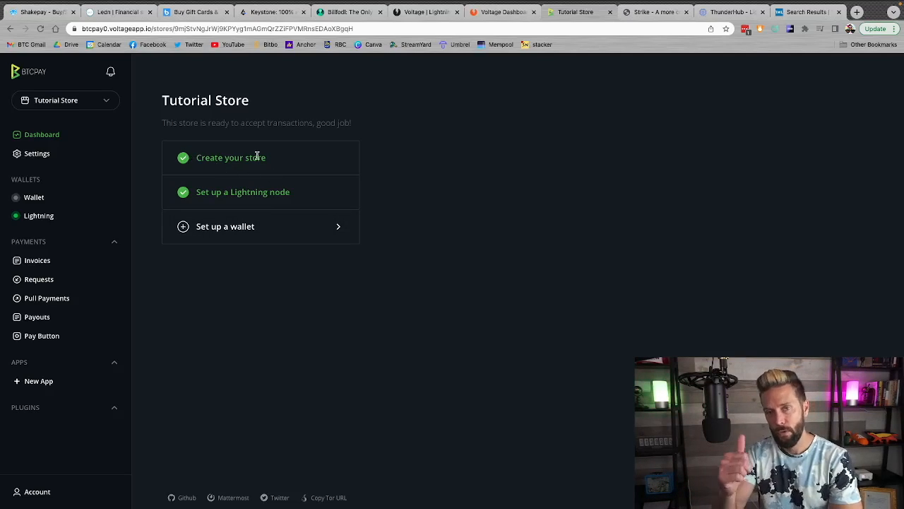
click(213, 234)
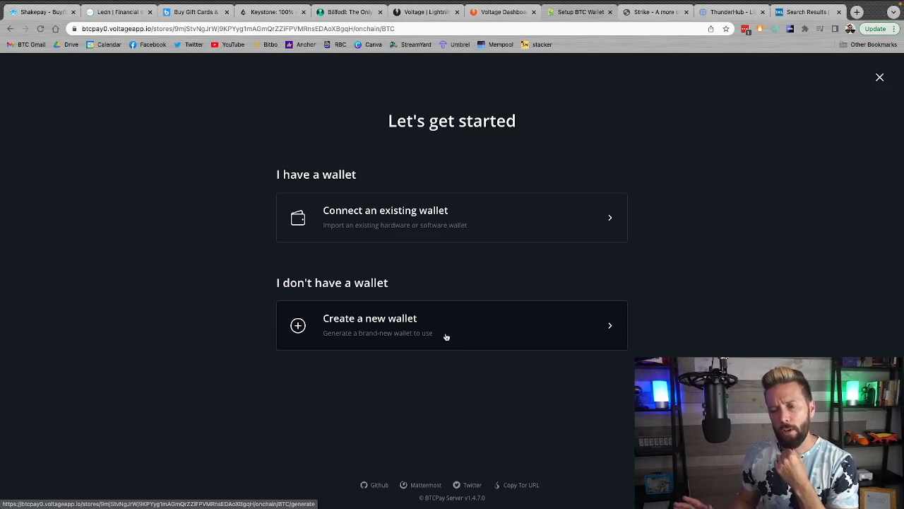
click(456, 219)
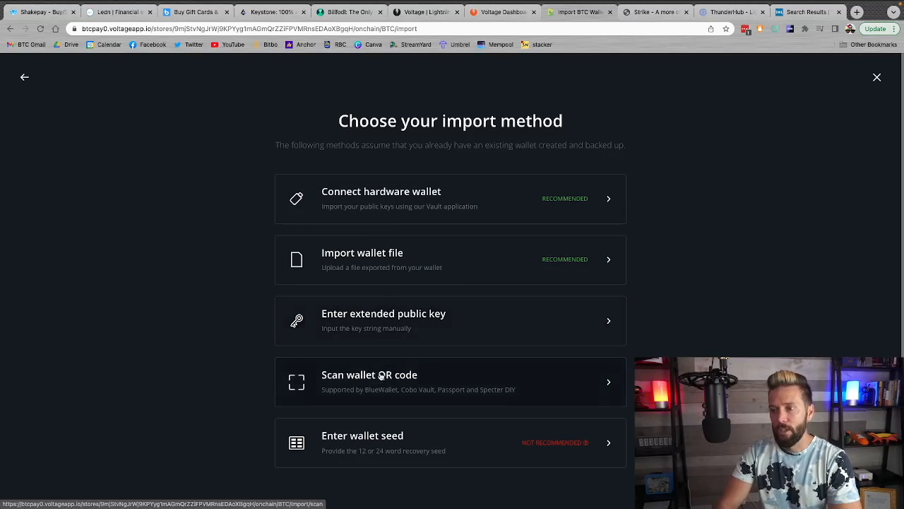
mouse_move(545, 450)
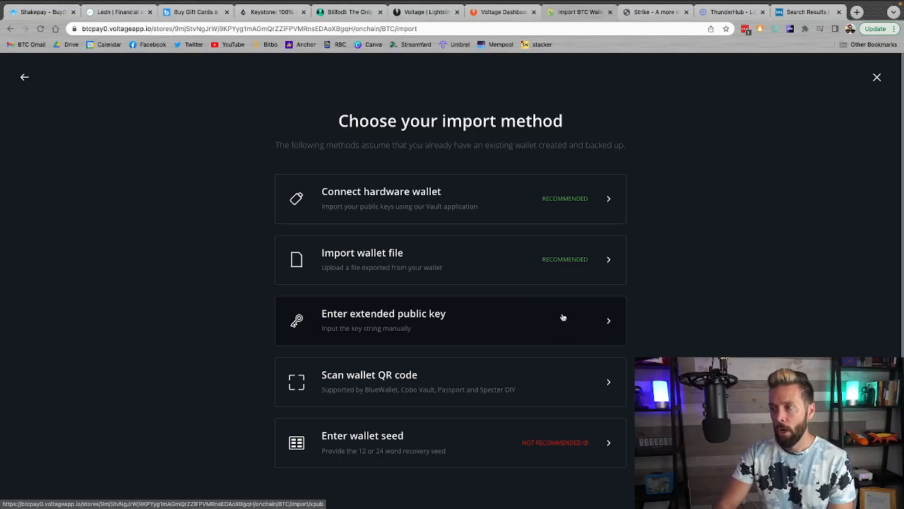
Switch to Sparrow and copy the extended public key from the Voltage BTCpay wallet's settings
key(ctrl+Left)
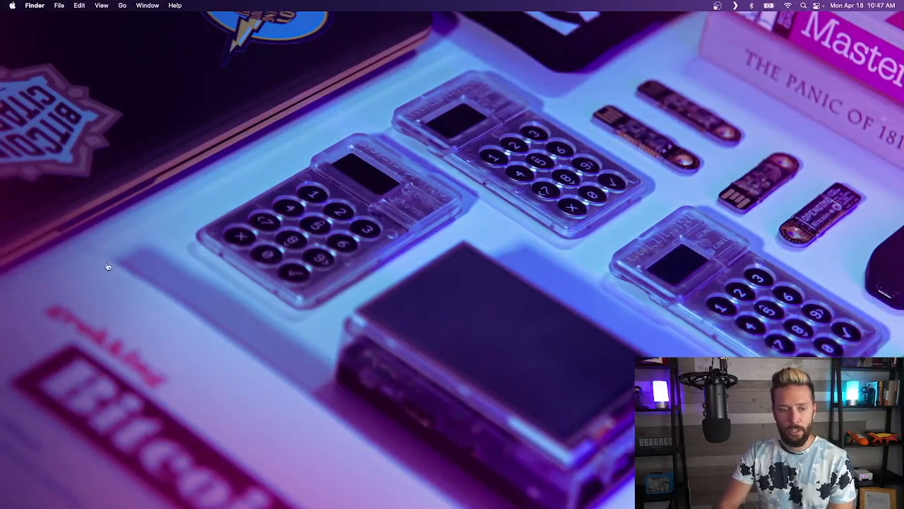
key(ctrl+Left)
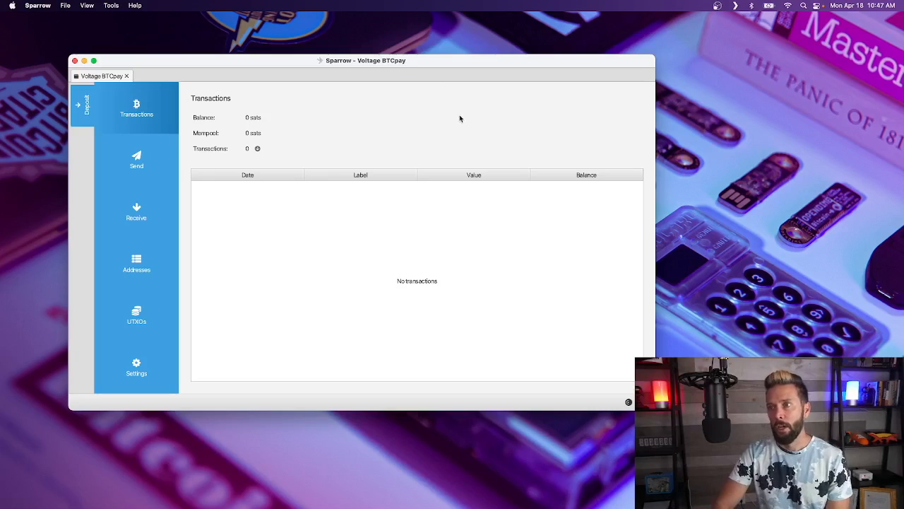
drag(428, 63, 373, 35)
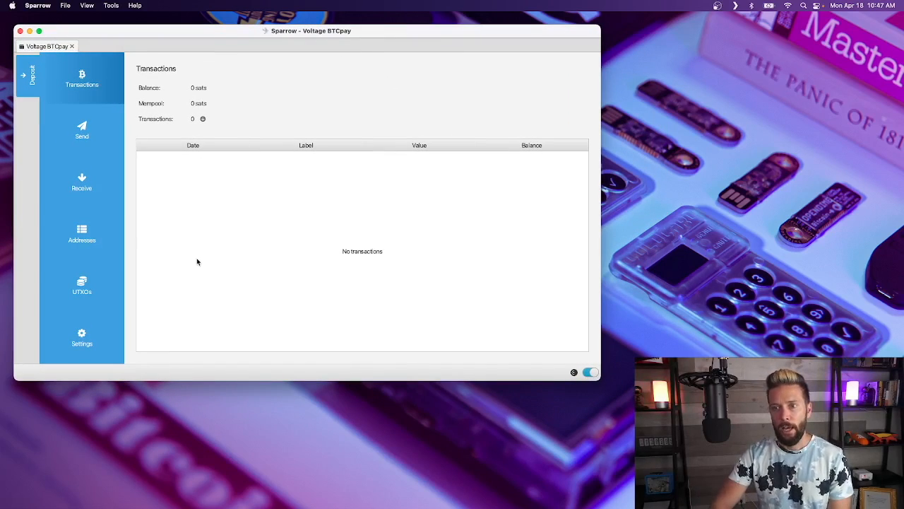
click(71, 335)
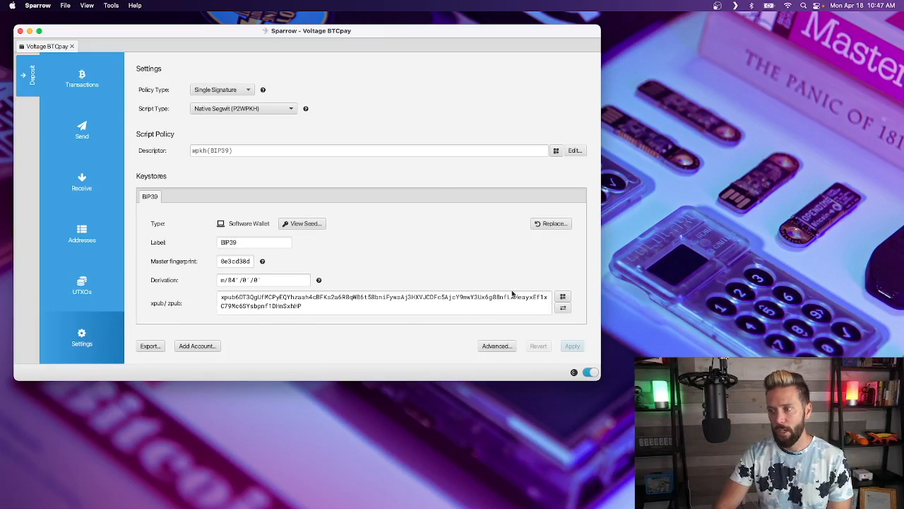
triple_click(433, 298)
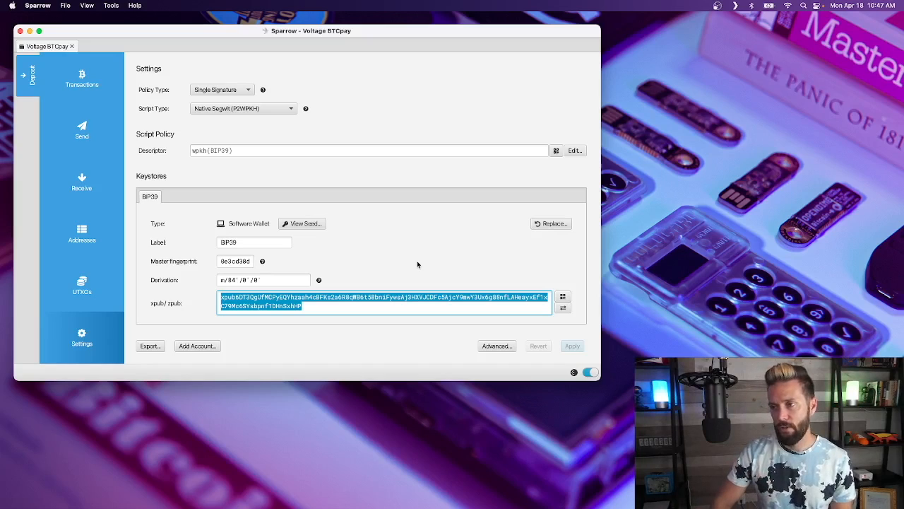
Return to BTCPay Server and import the store's wallet by submitting the copied extended public key
key(ctrl+Right)
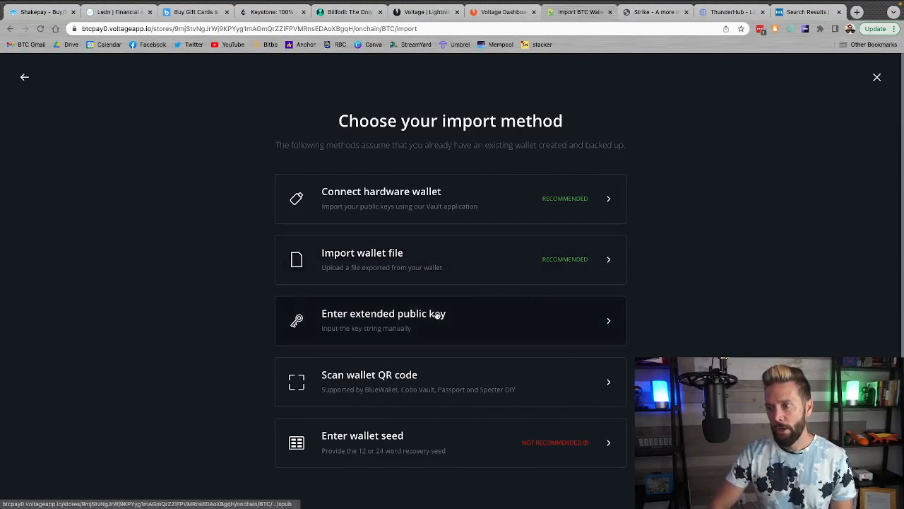
click(491, 317)
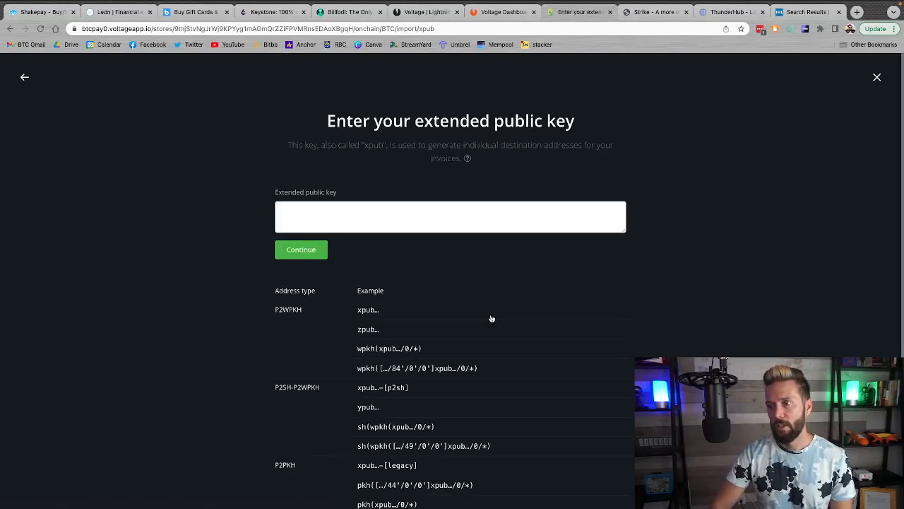
click(327, 222)
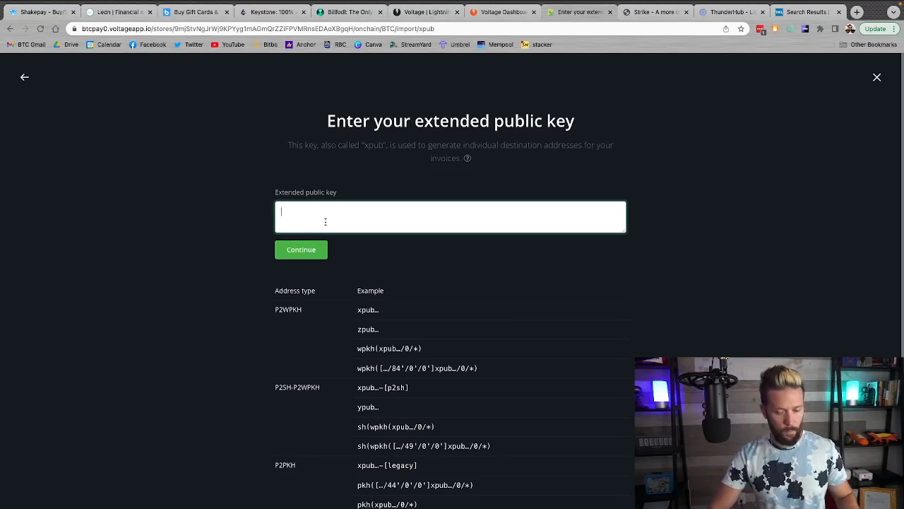
text(xpub6DT3QgUfMCPyEQYhzaah4cBFKs2a6R8qWB6t58bniFywsAj3HXVJCDFc5AjcY9mwY3Ux6g88nfLAHeayxEf1xC79Mc6SYsbpnf1DHnSxhHP)
click(304, 257)
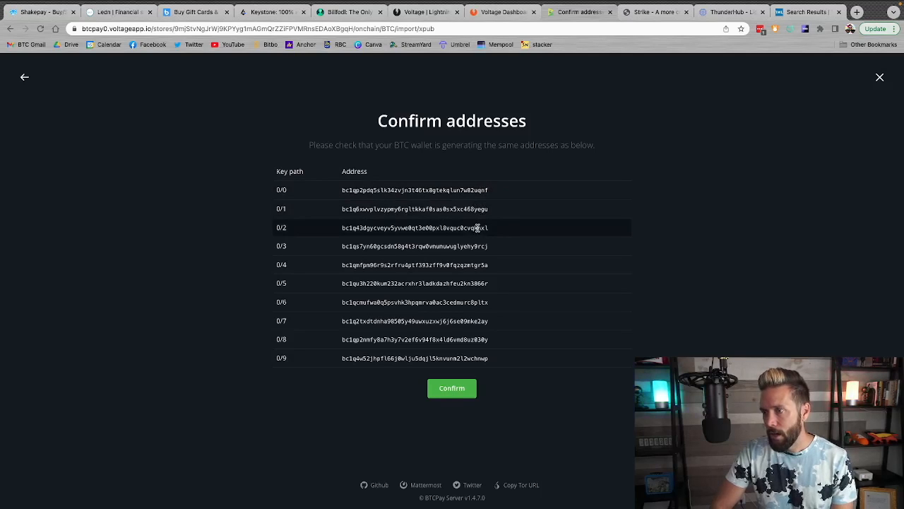
Confirm the imported wallet after checking its addresses against Sparrow's receive addresses, and return to the store dashboard
key(ctrl+Left)
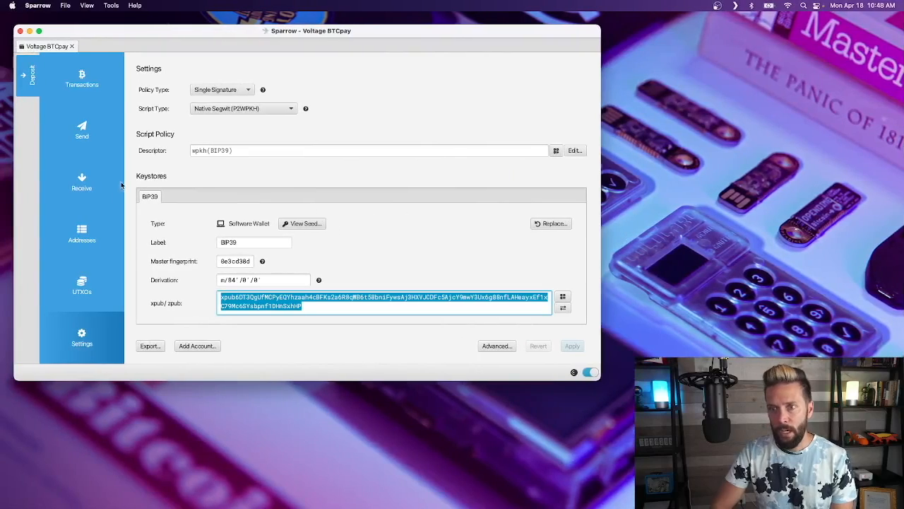
click(81, 230)
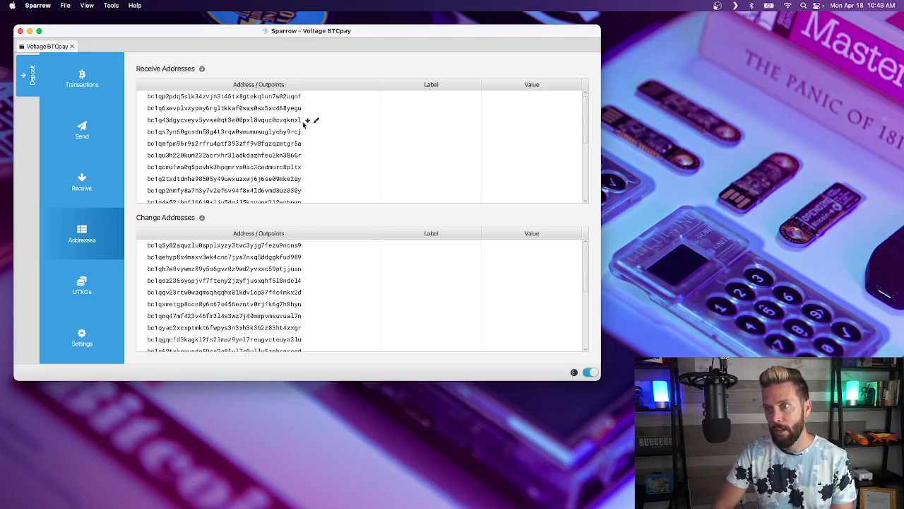
key(ctrl+Right)
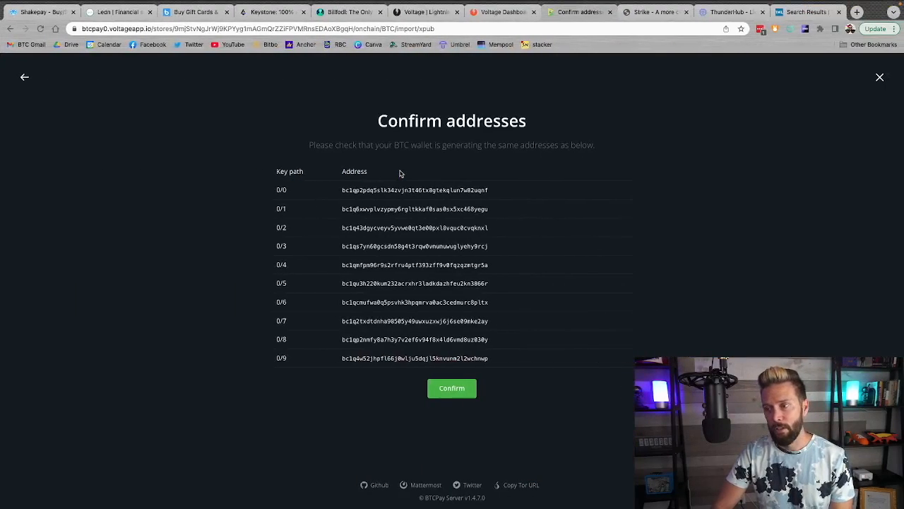
click(449, 389)
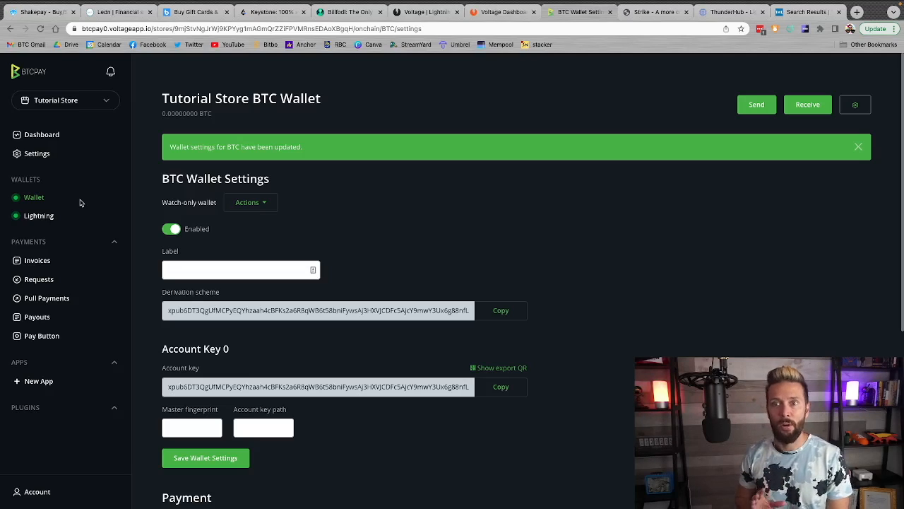
click(38, 135)
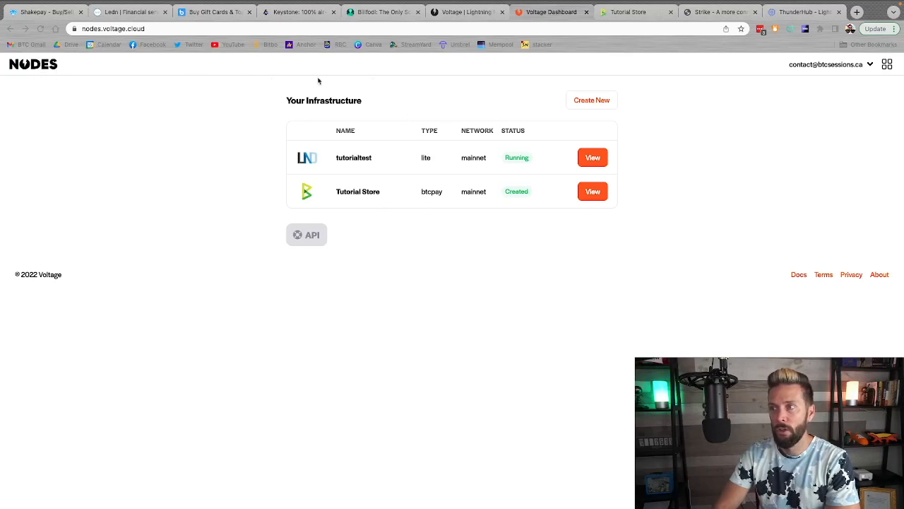
click(889, 63)
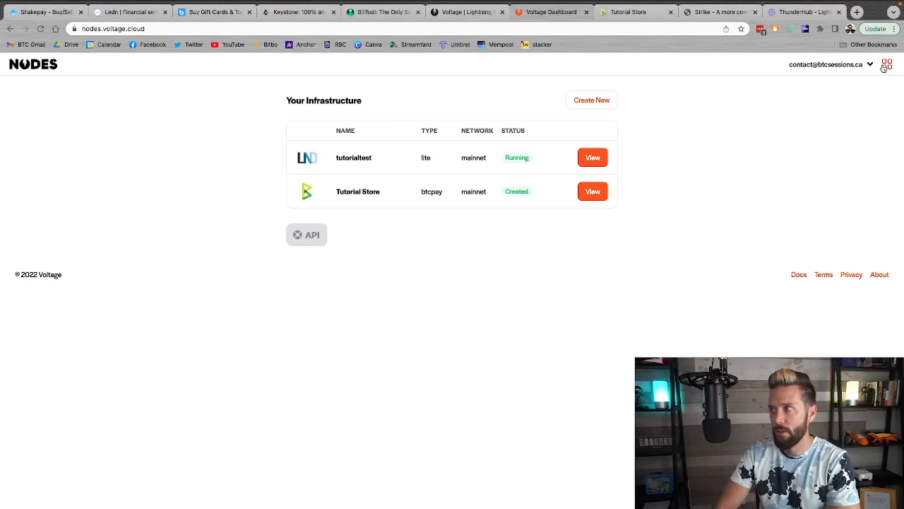
click(884, 65)
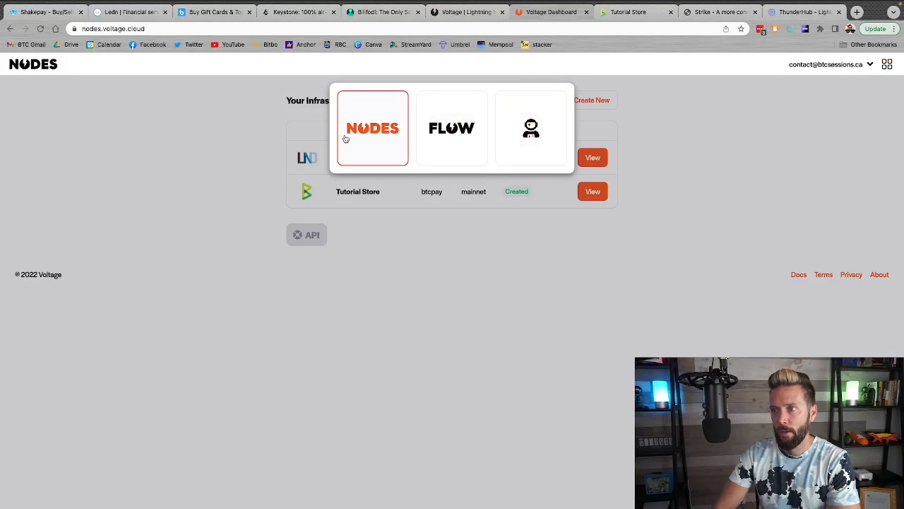
click(426, 286)
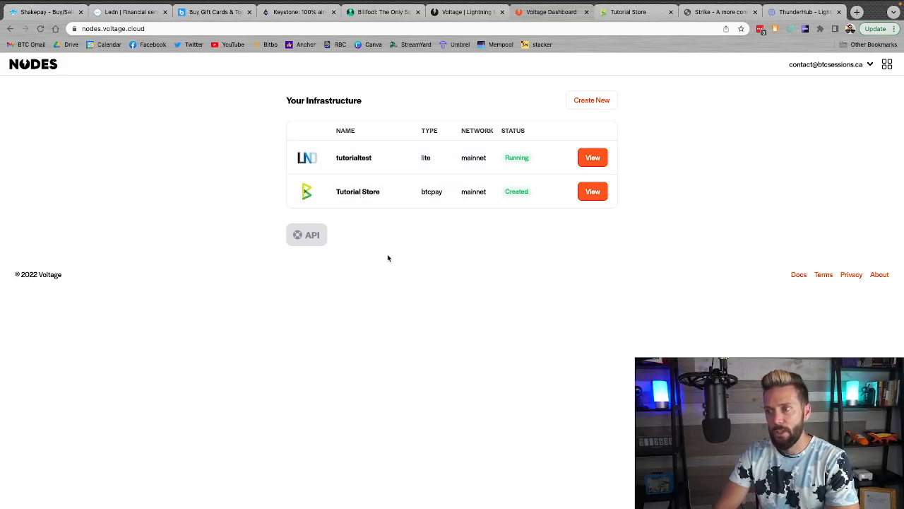
Unlock the tutorialtest node in Voltage with the node's password, and decline to update the saved login
click(595, 158)
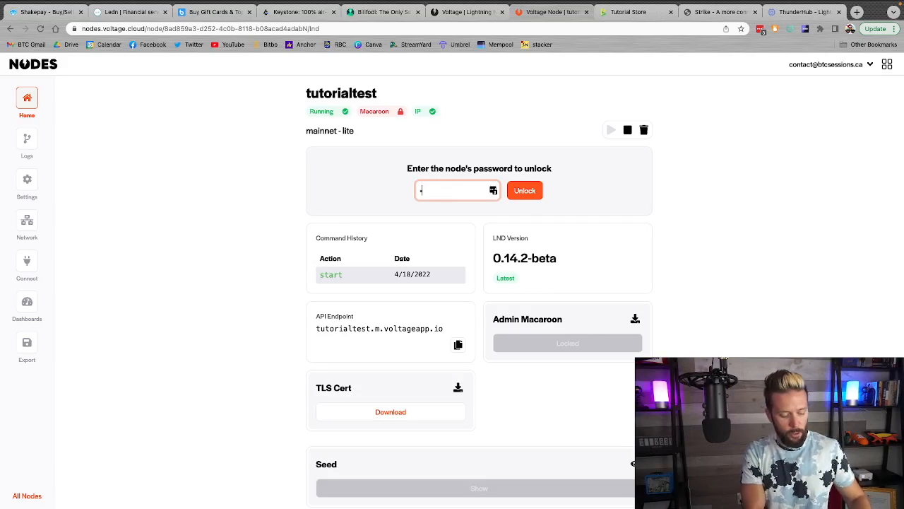
text(••••)
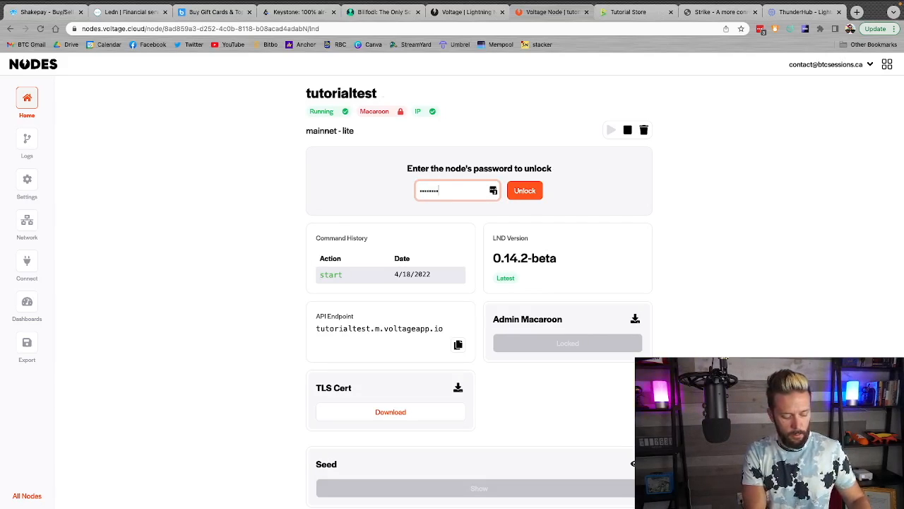
click(525, 190)
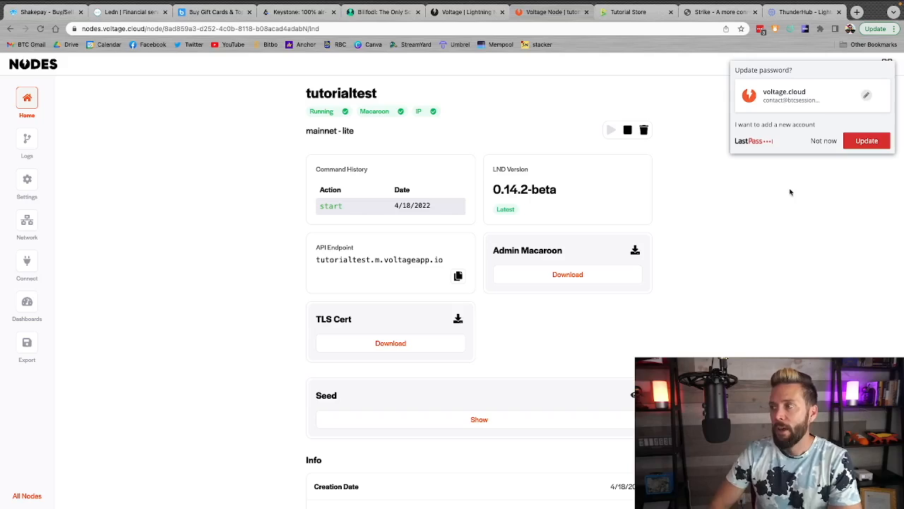
click(821, 143)
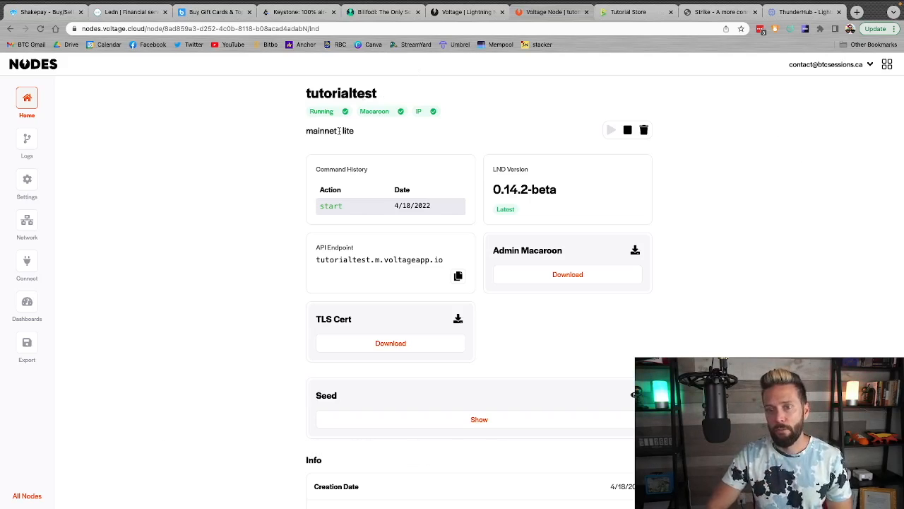
View the tutorialtest node's network details and copy its URI
click(24, 225)
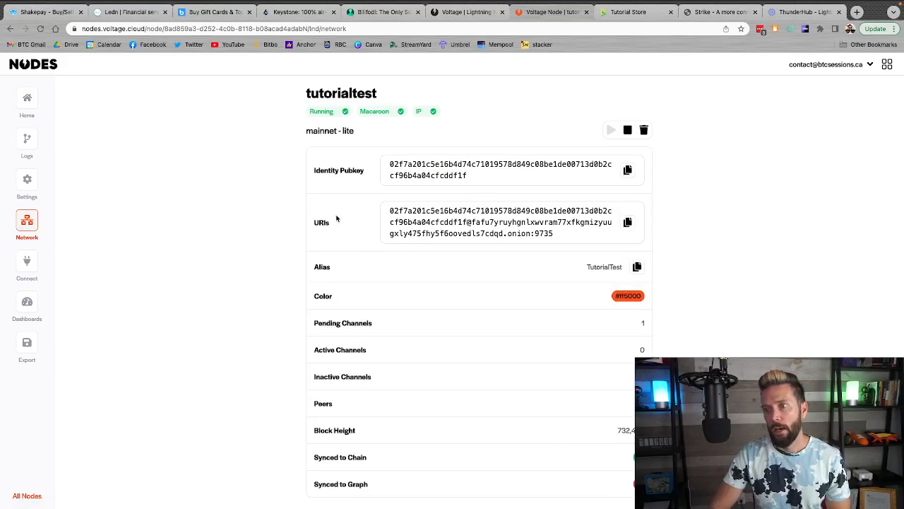
click(627, 222)
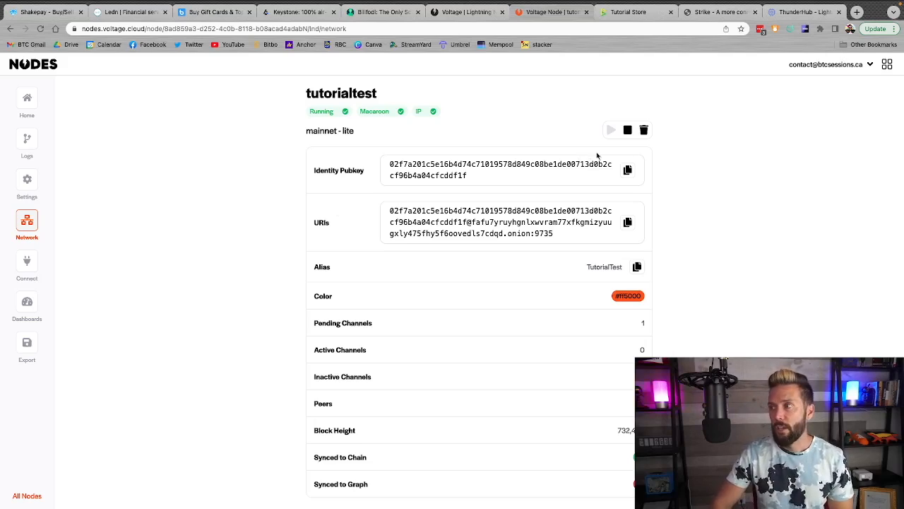
click(888, 64)
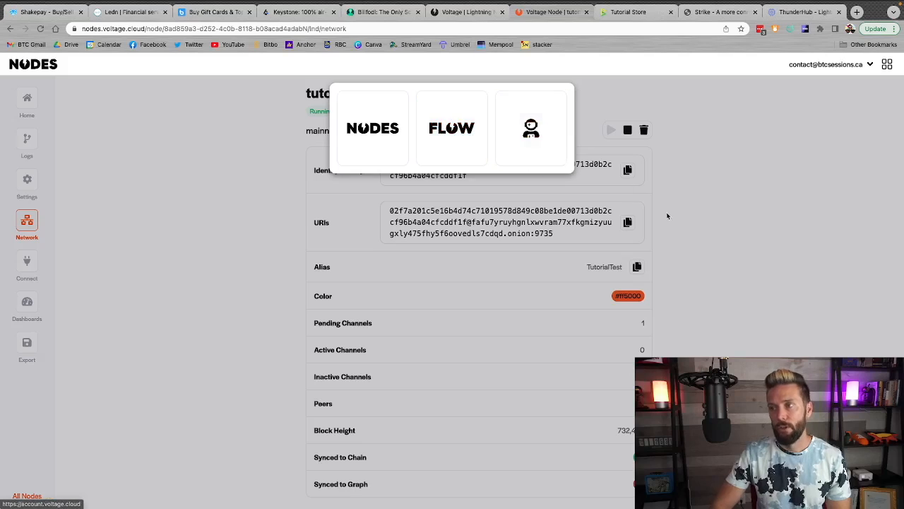
click(728, 226)
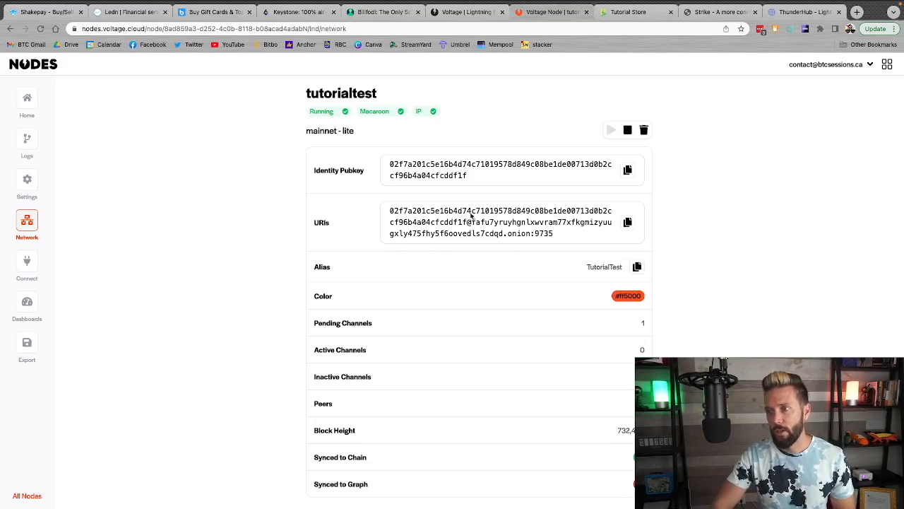
click(633, 224)
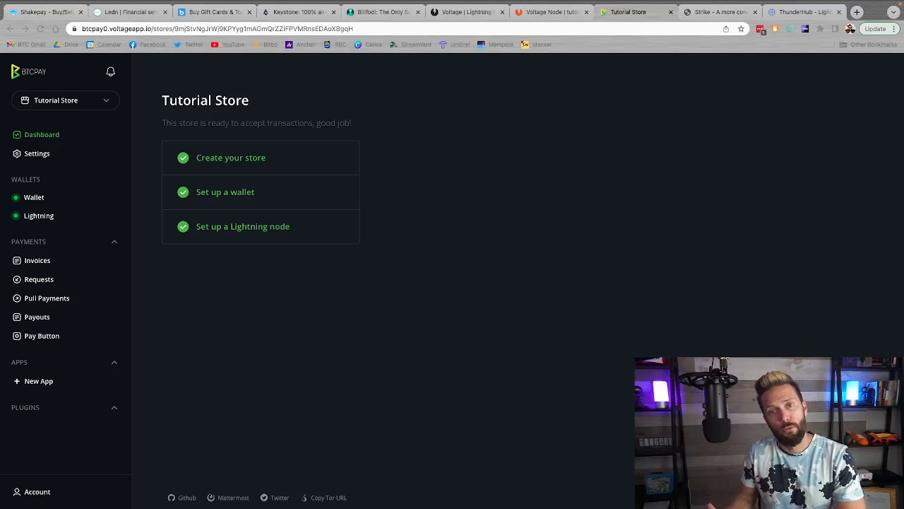
Create a new Point of Sale app named First Test Store in the Tutorial Store
click(219, 380)
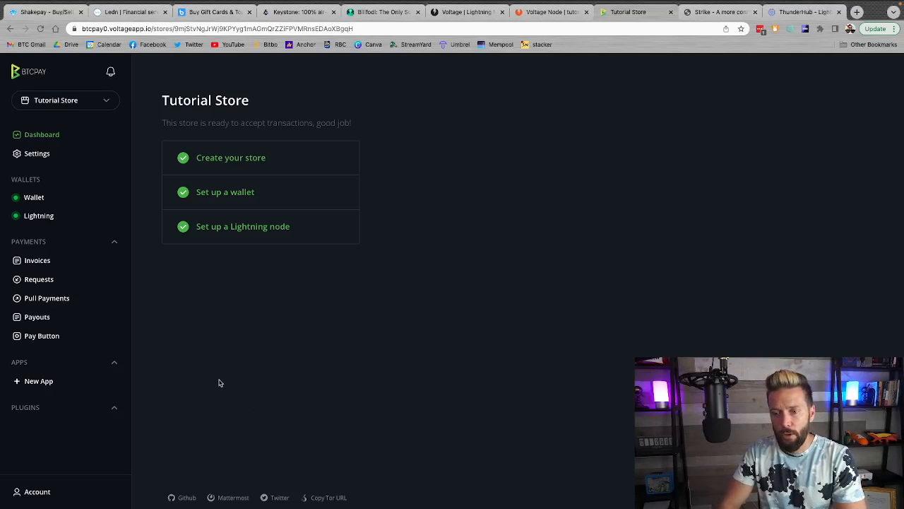
click(33, 383)
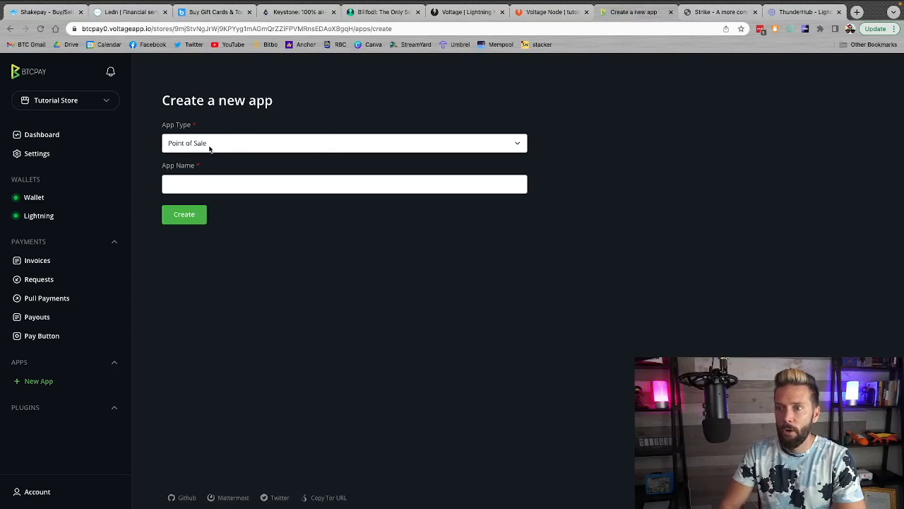
click(268, 144)
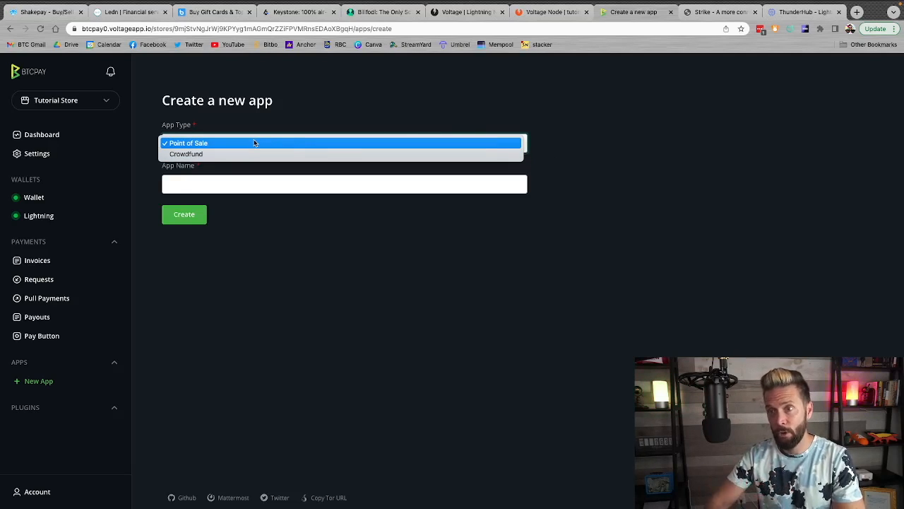
click(205, 143)
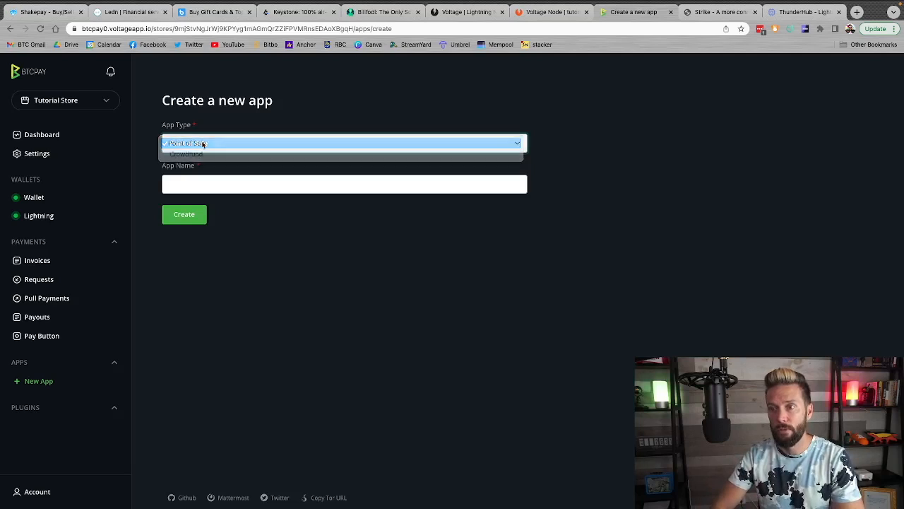
click(174, 183)
text(First Test Store)
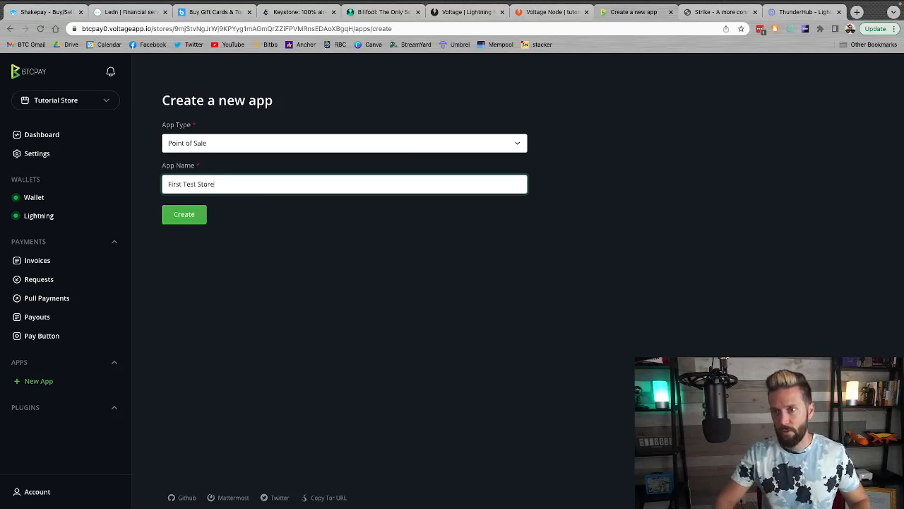
click(185, 215)
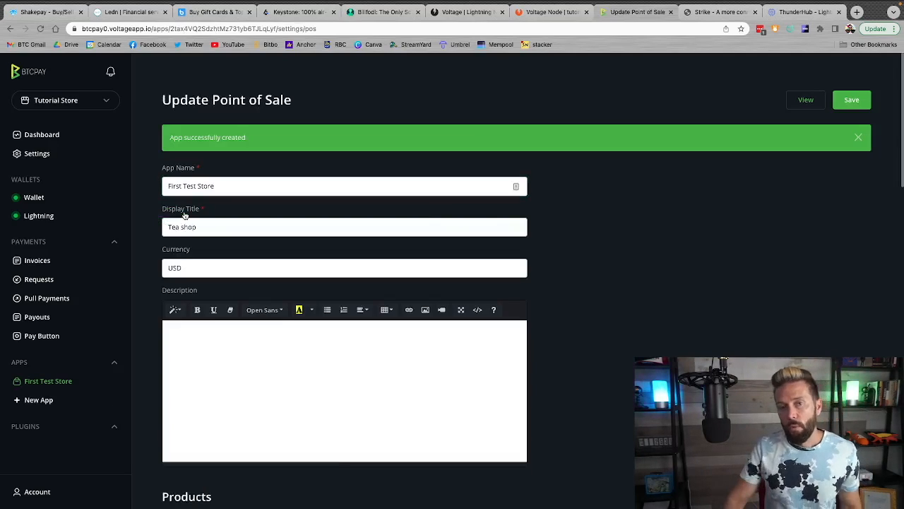
Set the Point of Sale app's display title to Test Store 1, keeping USD as the currency
click(294, 264)
key(Escape)
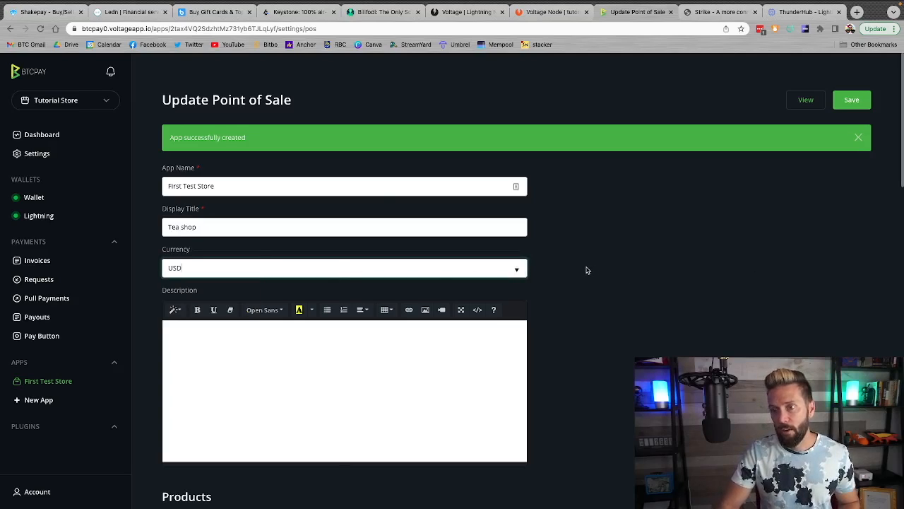
triple_click(198, 229)
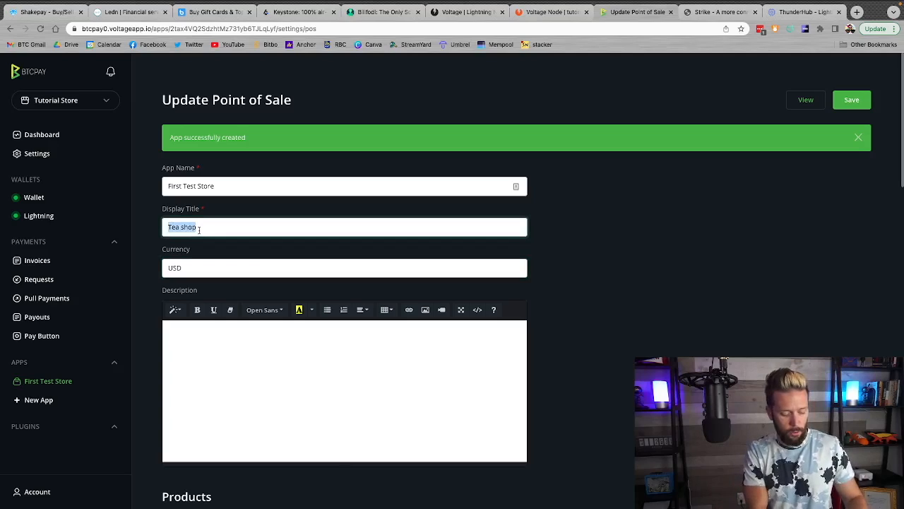
text(Test Store 1)
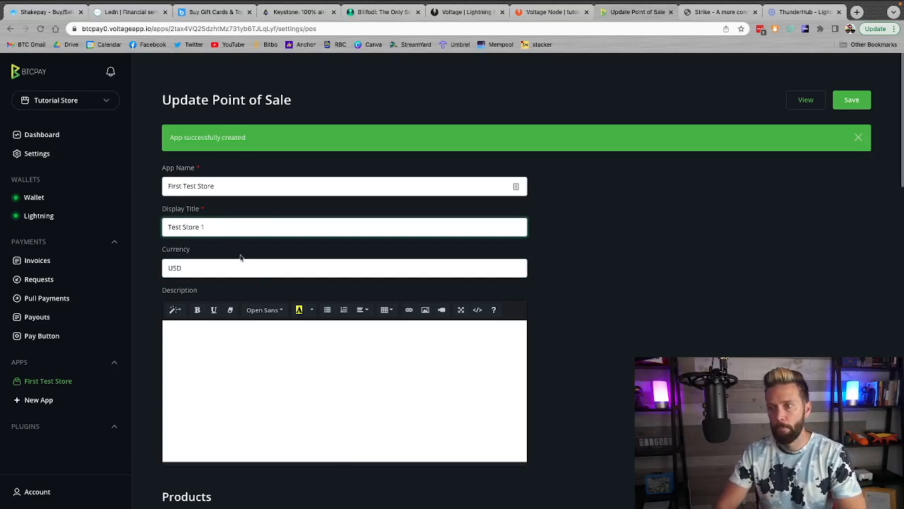
Enter the app description "Hey, this is my store. Please buy as much as you can!"
click(221, 379)
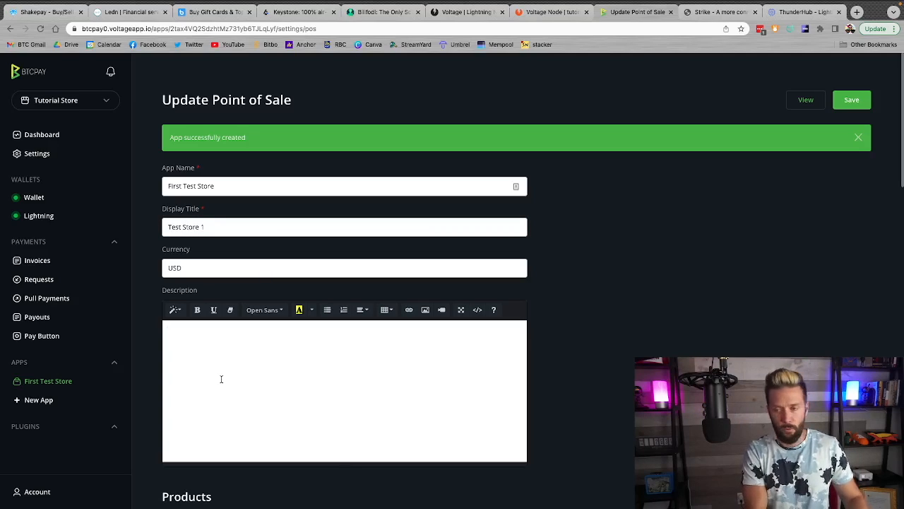
text(Hey, this is my)
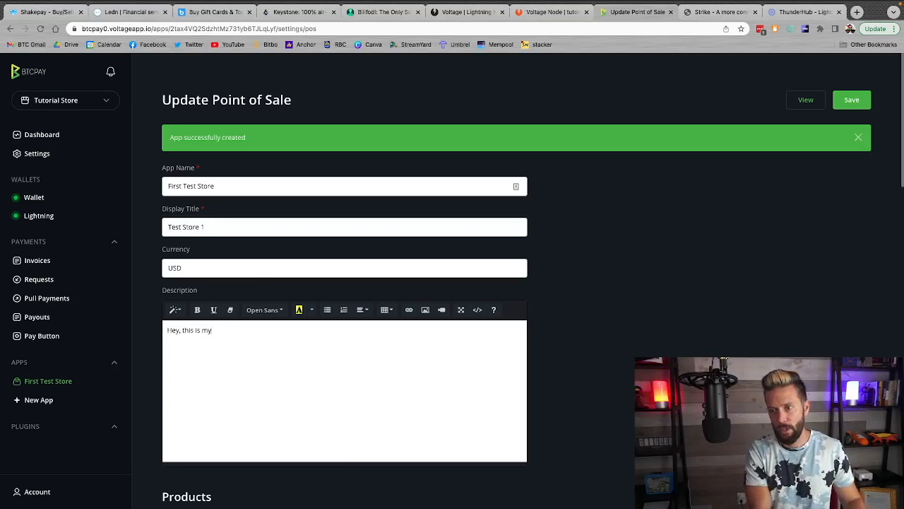
text( store. P)
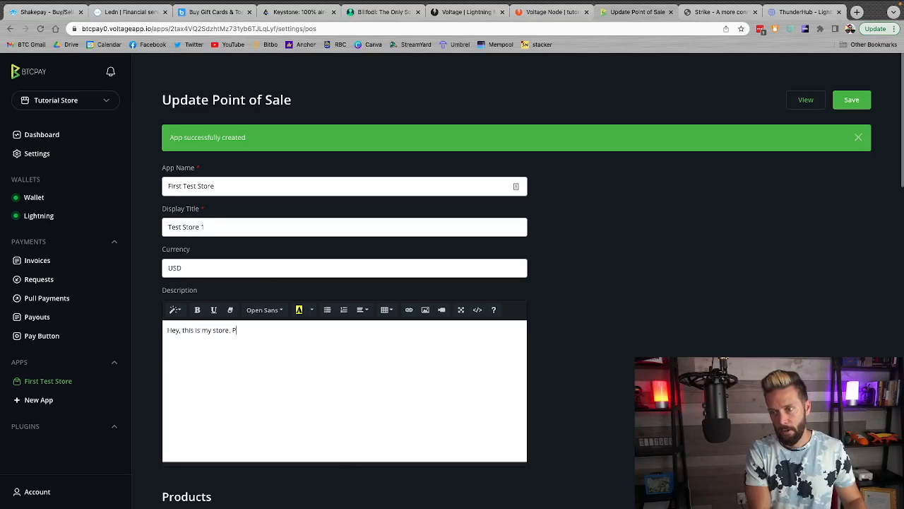
text(lease buy as much as you can!)
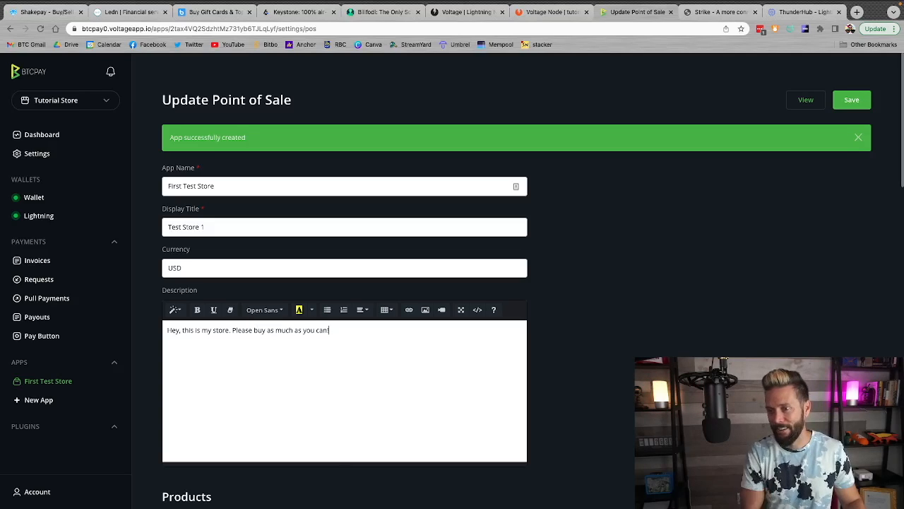
Review the sample tea products in the Point of Sale app and the options for editing, deleting and adding them
scroll(559, 294, down, 2)
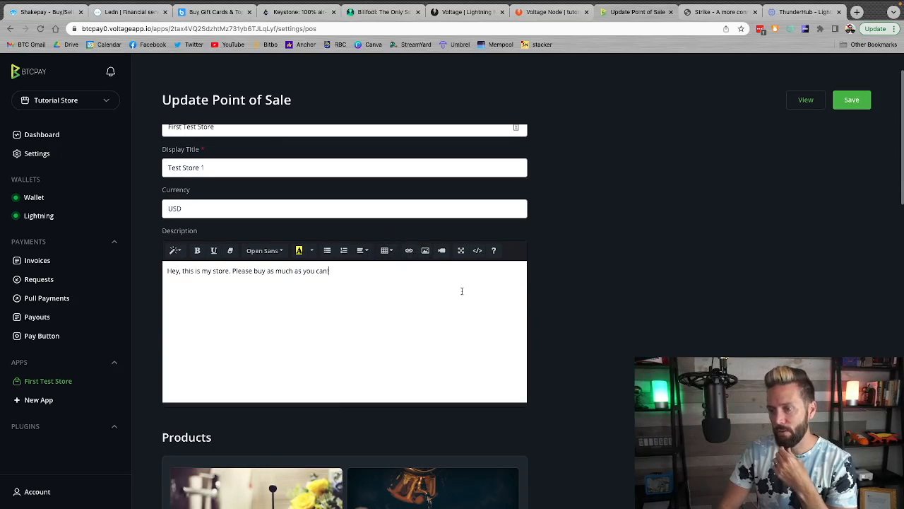
scroll(468, 337, down, 5)
scroll(468, 337, up, 3)
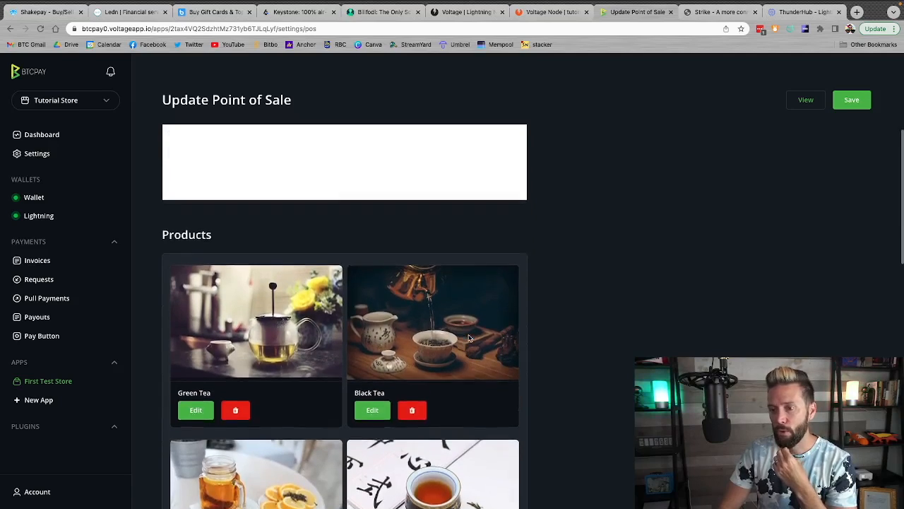
scroll(468, 337, down, 3)
scroll(468, 337, down, 1)
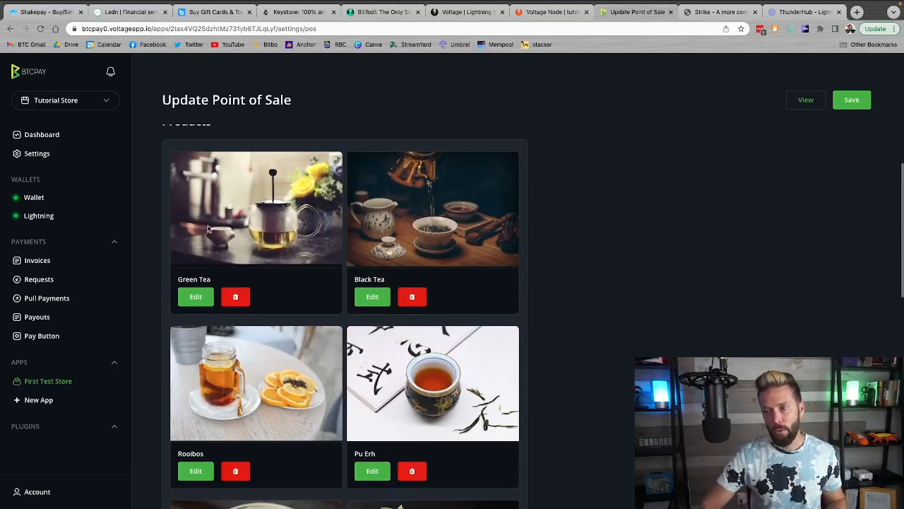
scroll(497, 324, down, 2)
scroll(498, 323, down, 3)
scroll(497, 323, up, 5)
scroll(497, 323, up, 2)
scroll(497, 323, down, 4)
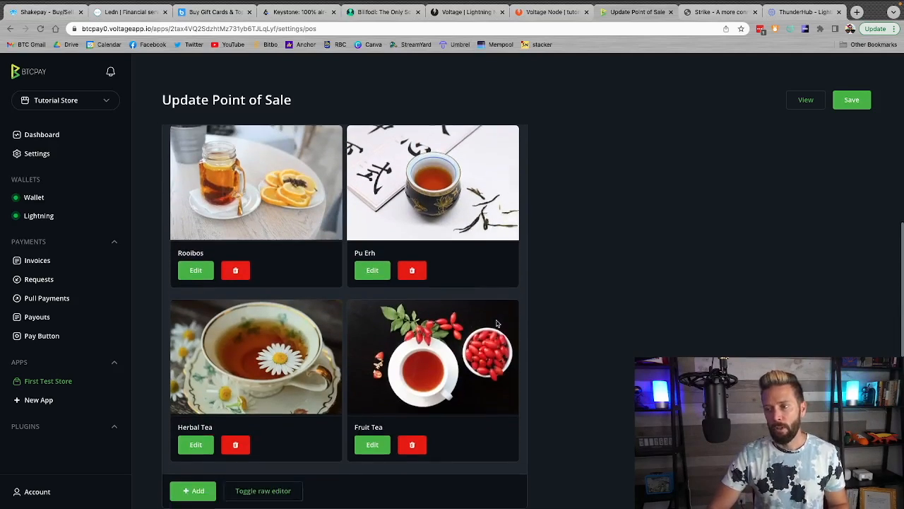
scroll(498, 323, down, 1)
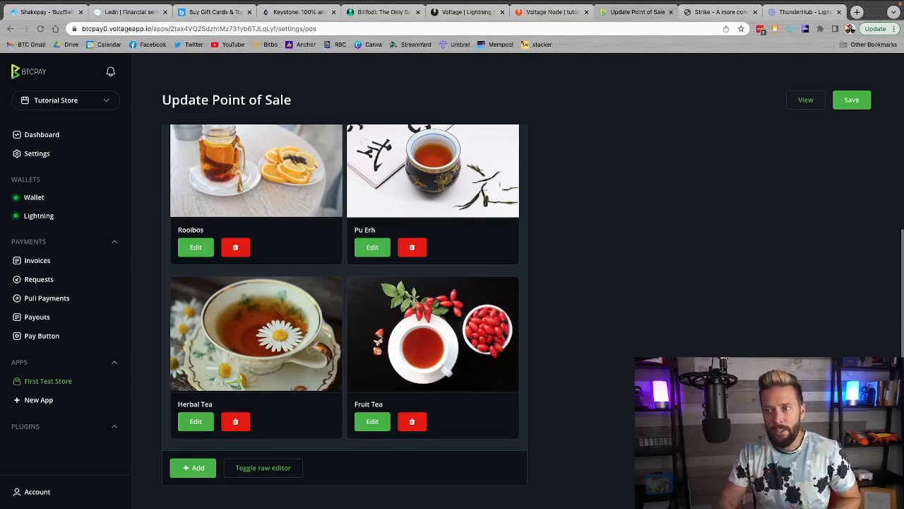
Delete the Rooibos, Pu Erh, Herbal Tea and Fruit Tea products from the Point of Sale app
click(236, 248)
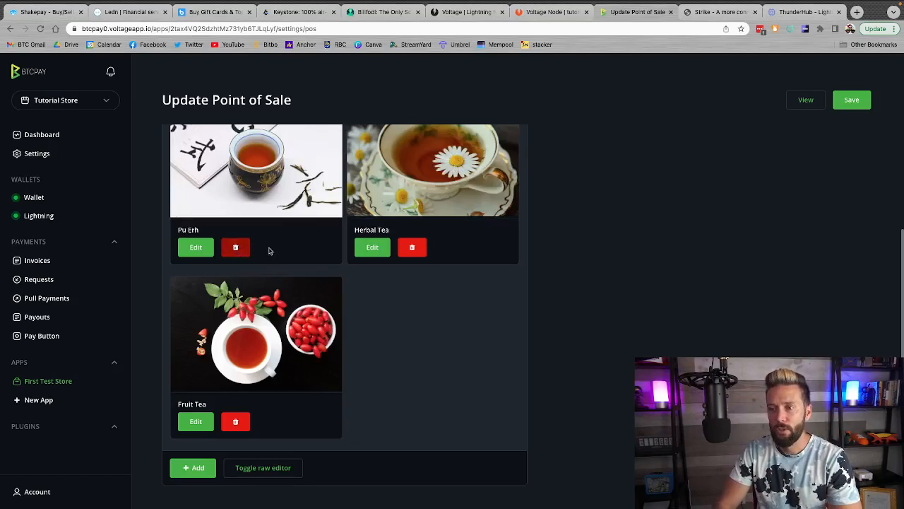
click(410, 248)
click(236, 247)
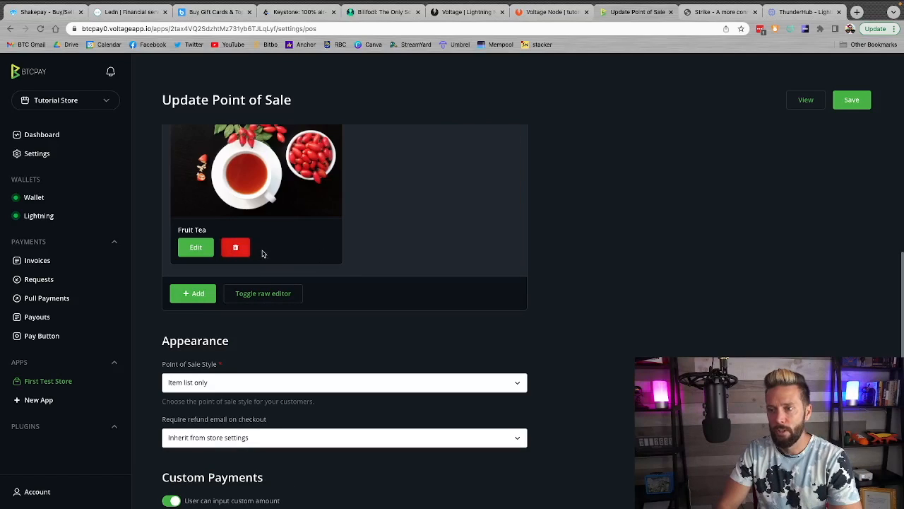
click(236, 247)
Edit the Green Tea product, changing its title to Smile and keeping the price type Fixed
scroll(413, 257, up, 5)
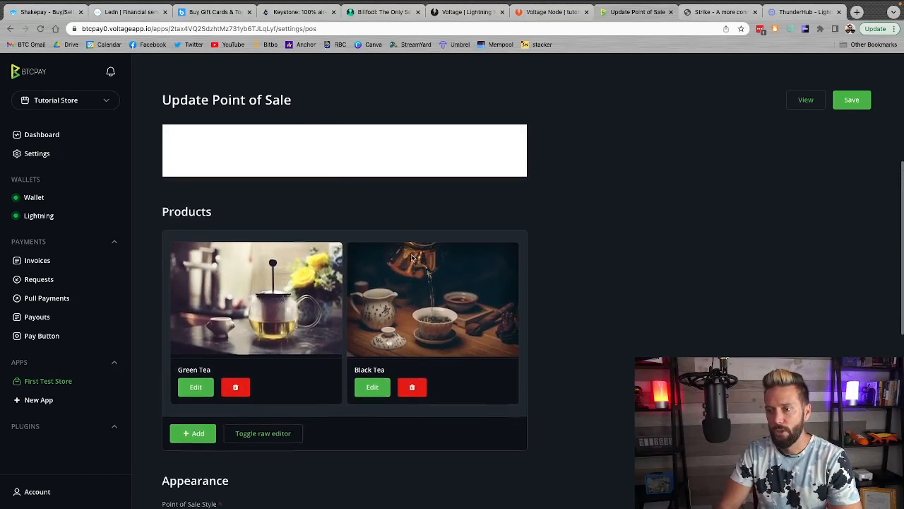
click(207, 370)
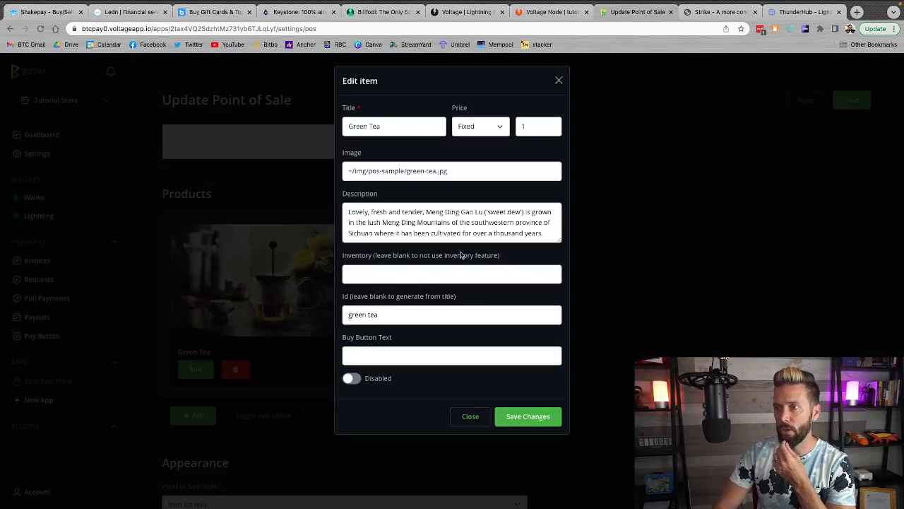
triple_click(381, 127)
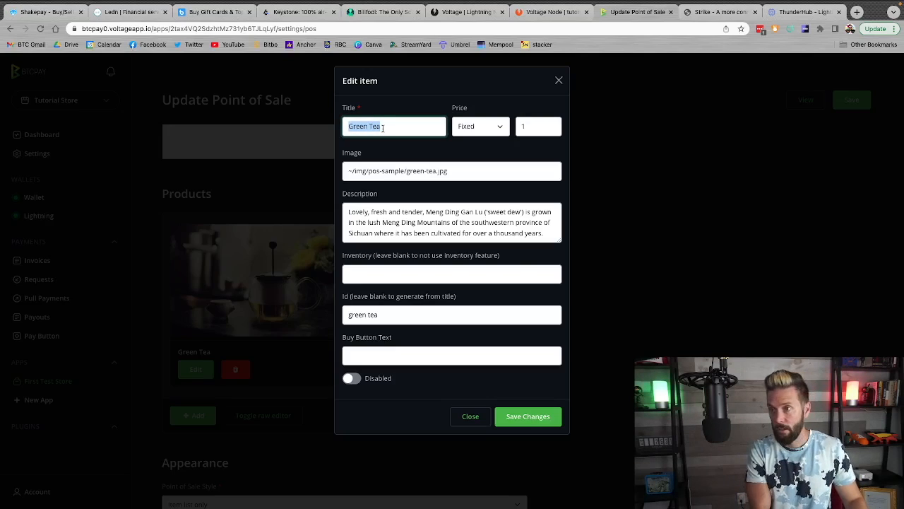
key(BackSpace)
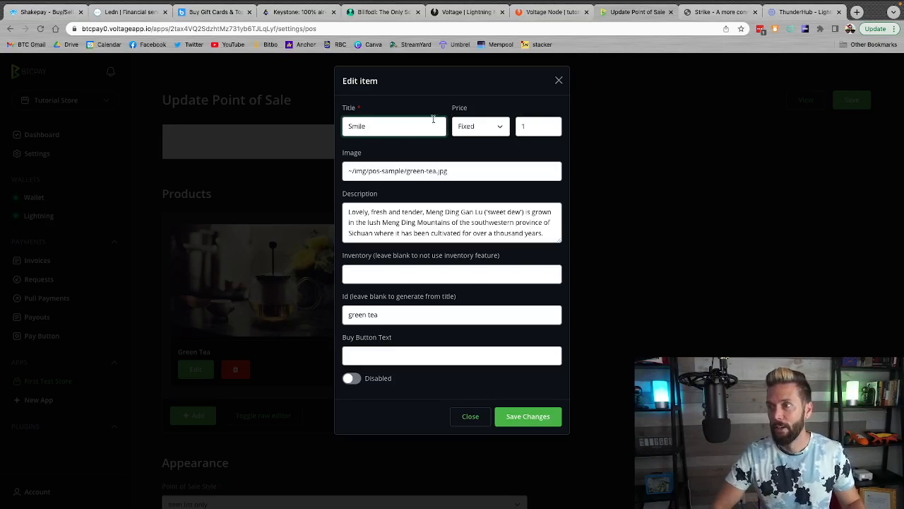
click(496, 128)
click(495, 98)
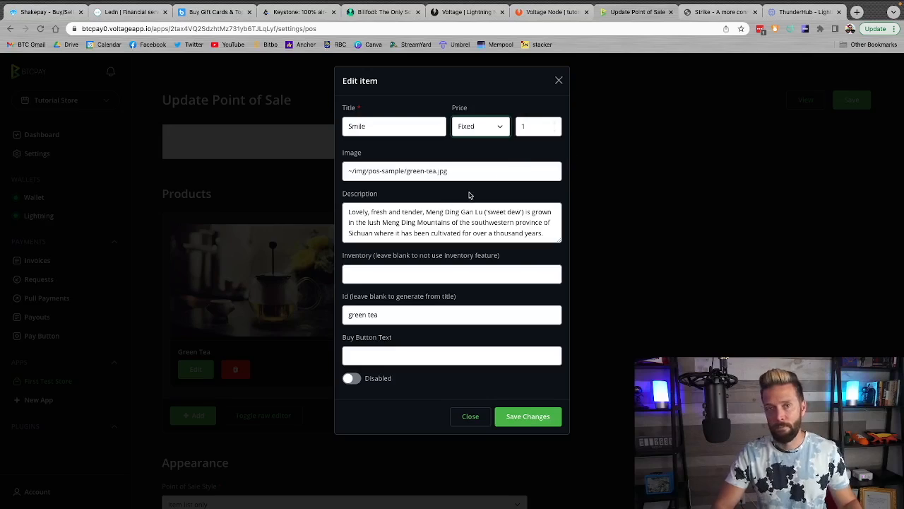
Replace the item's description with "I will smile for you." and set its inventory to 10
click(424, 210)
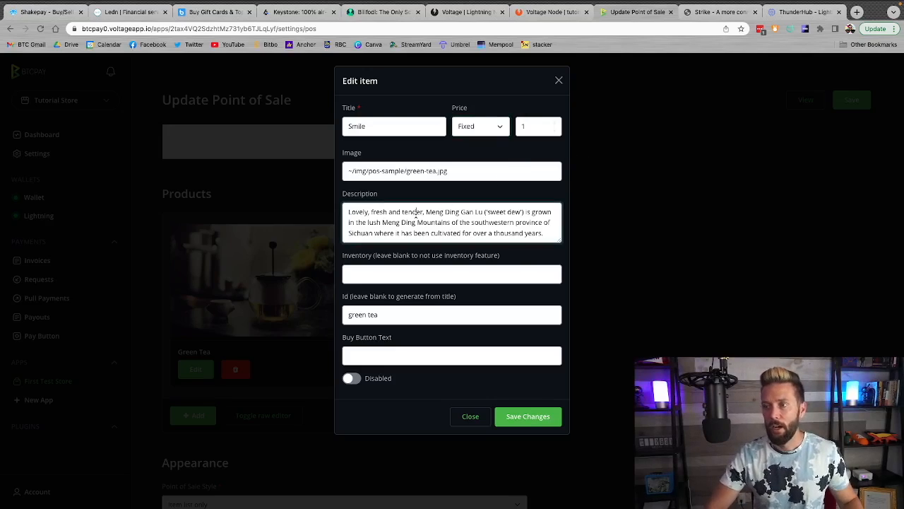
key(super+a)
key(BackSpace)
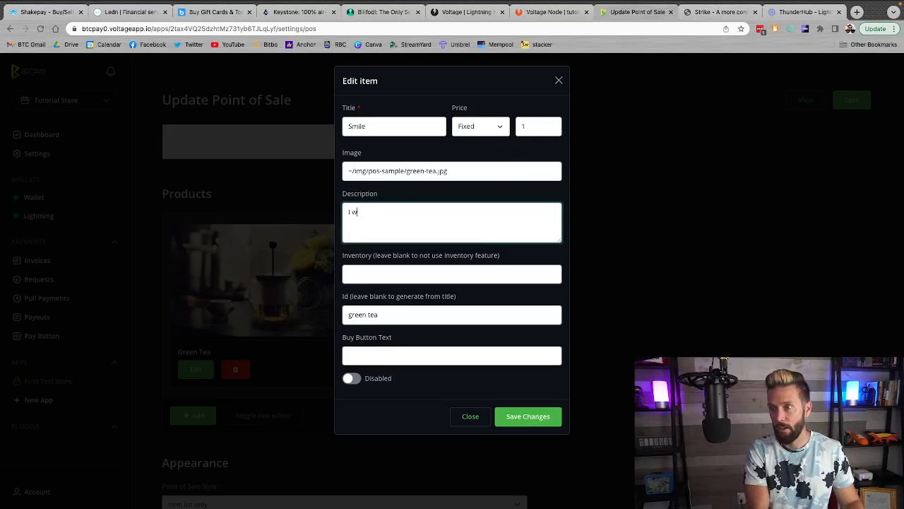
text(I will smile for you.)
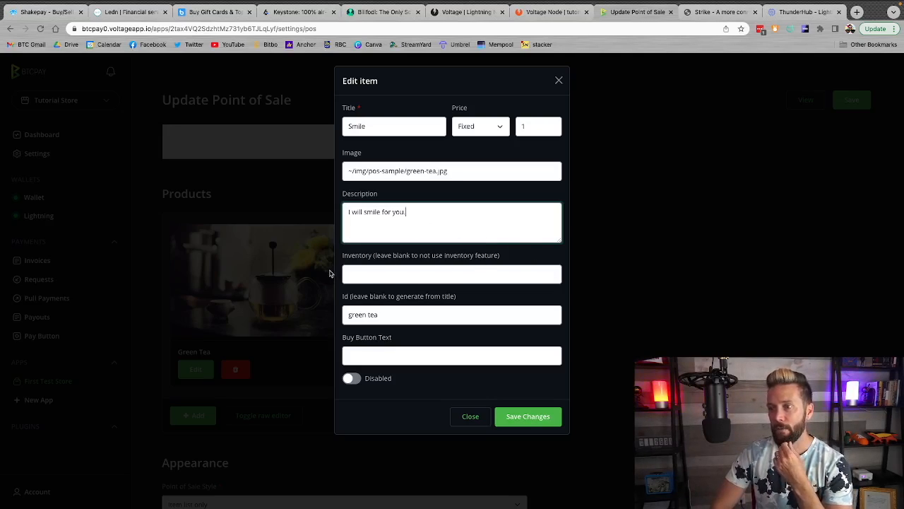
click(375, 272)
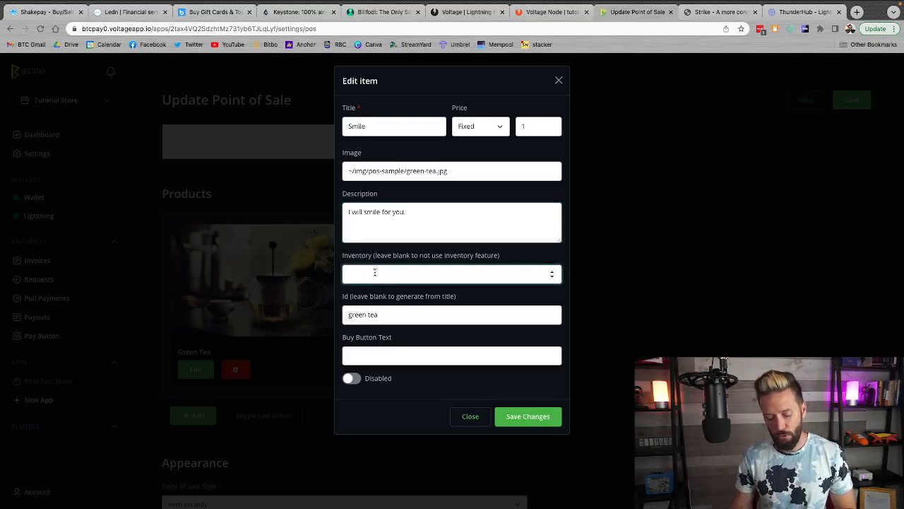
click(461, 260)
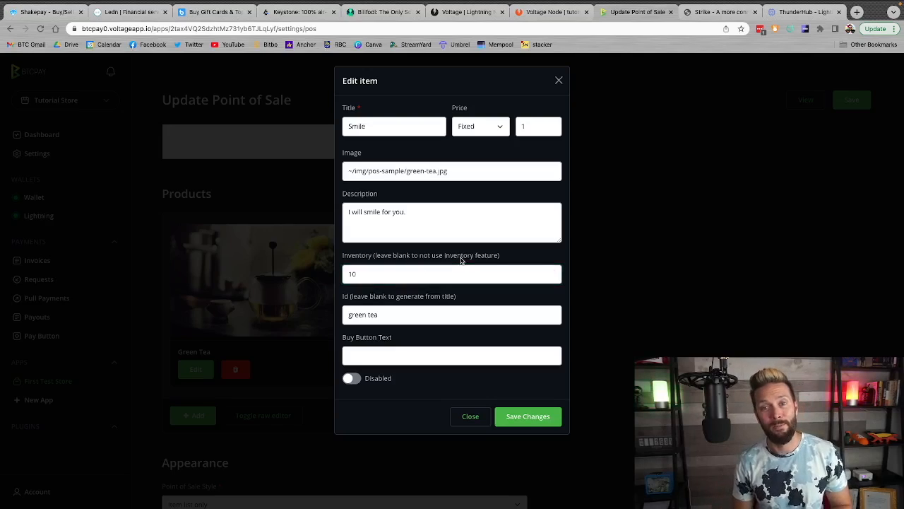
Set the item's ID to smile and its buy button text to Add To Cart
triple_click(404, 313)
text(sm)
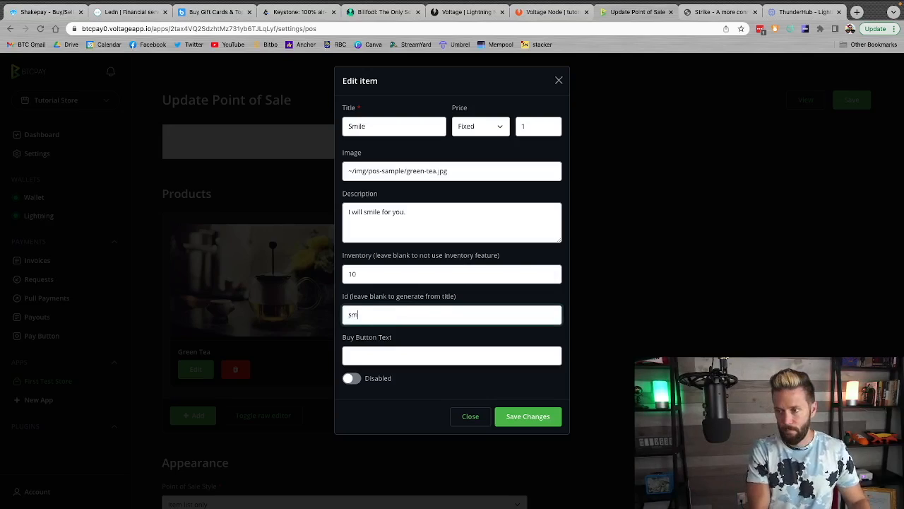
text(ile)
click(391, 353)
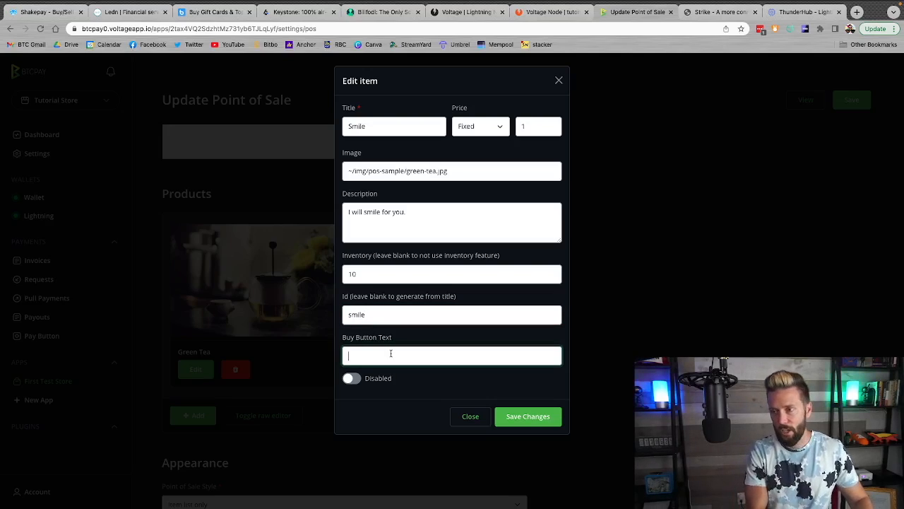
text(Add To Cart)
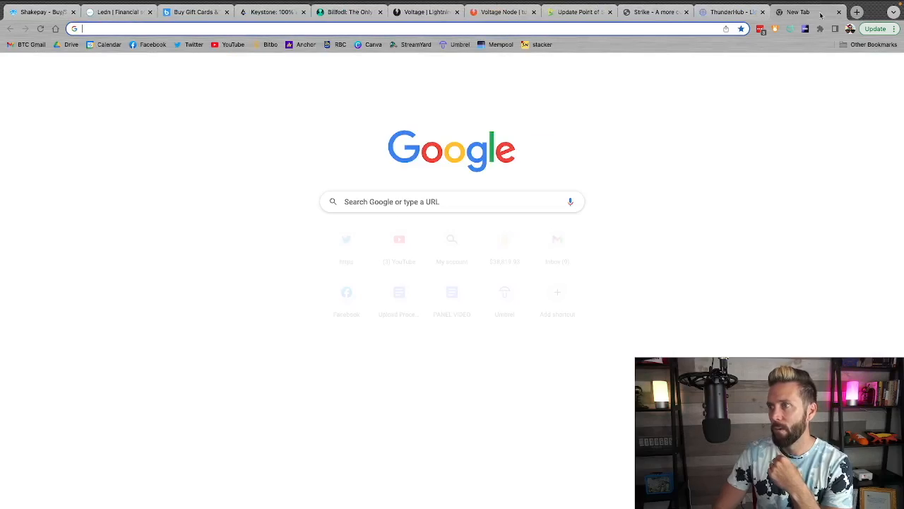
Search Google for "smile" in a new browser tab
click(857, 12)
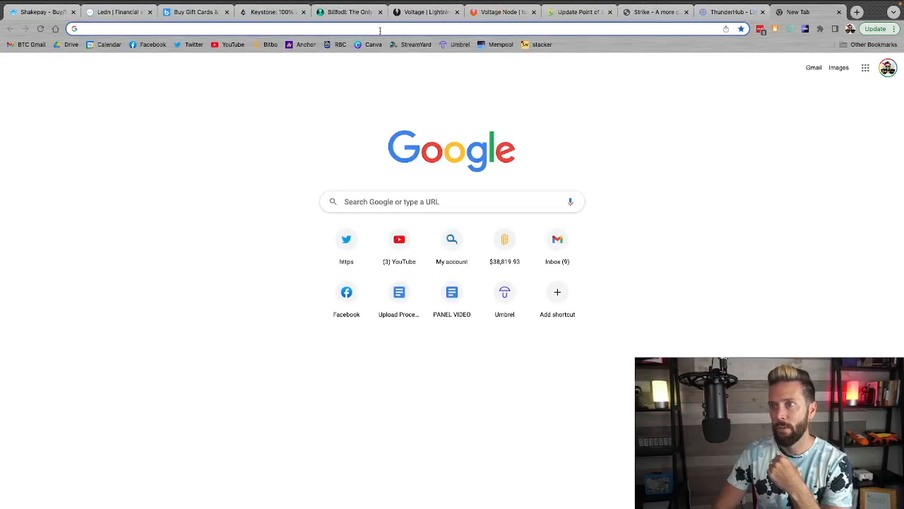
text(smile)
key(Return)
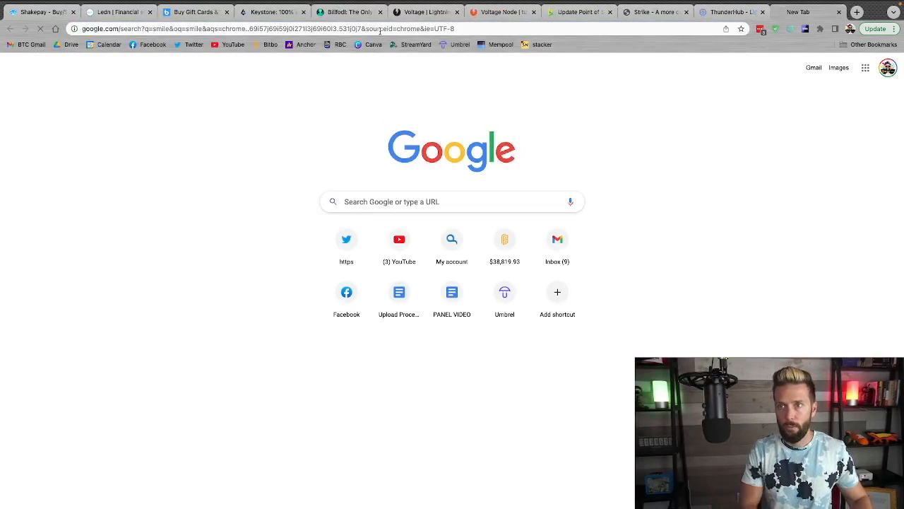
Find a close-up smiling mouth photo in Google Images, open it in its own tab, and copy its image address
click(142, 105)
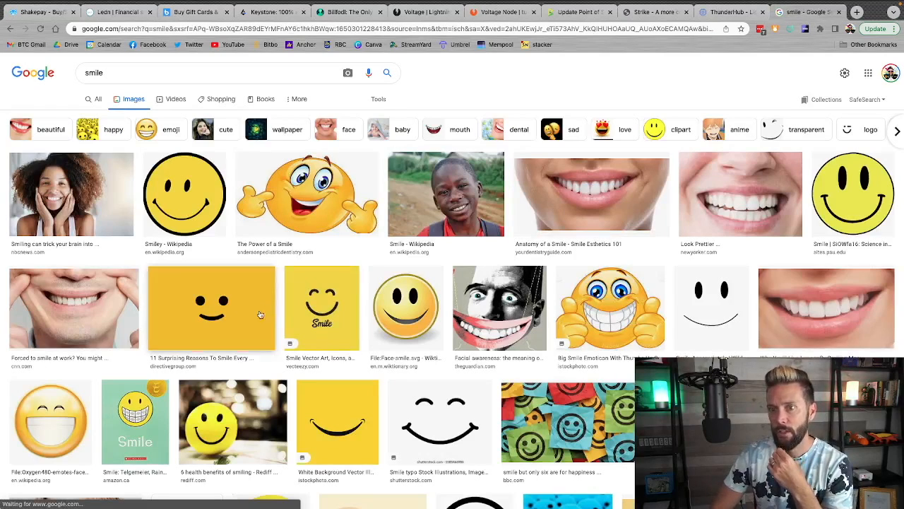
scroll(590, 353, down, 1)
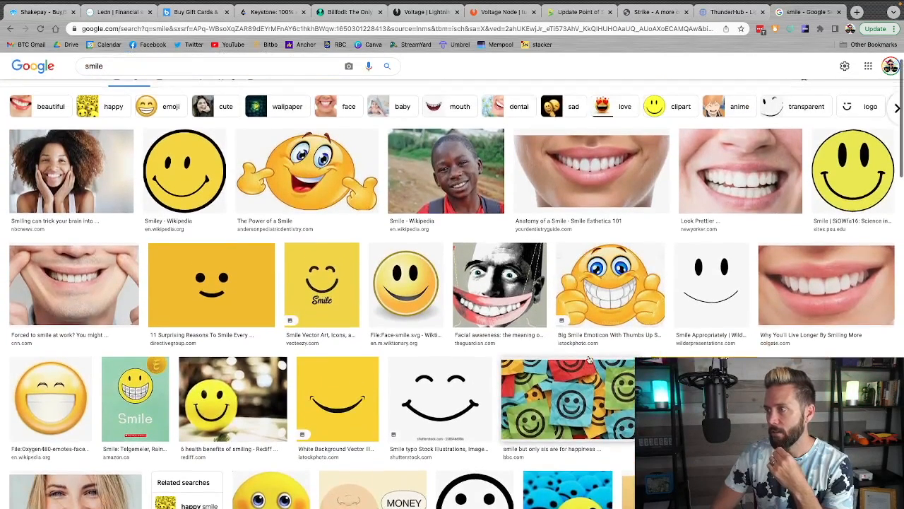
click(710, 190)
right_click(704, 200)
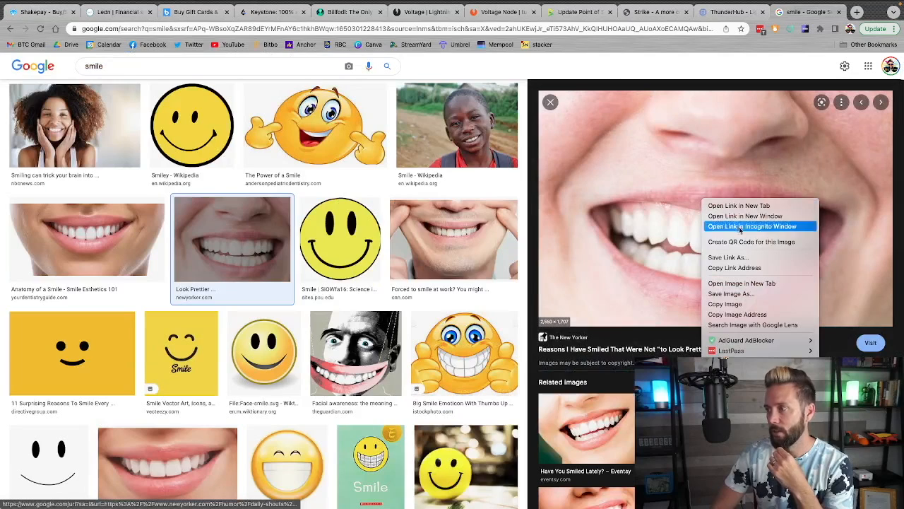
click(733, 283)
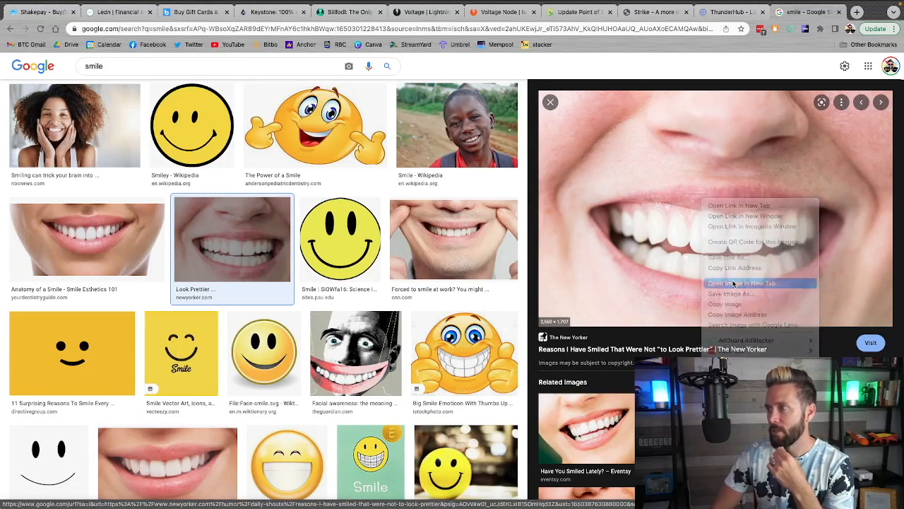
click(769, 12)
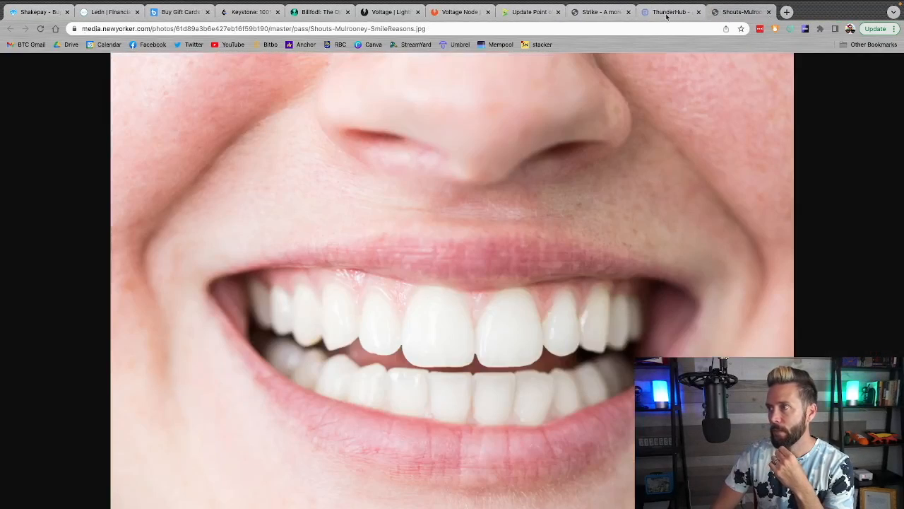
click(600, 32)
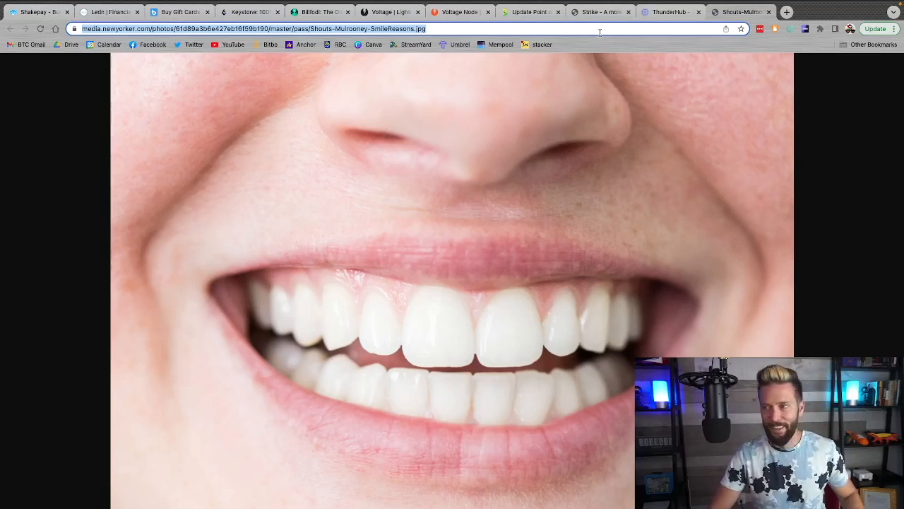
Replace the Smile product's image with the copied picture address and save the item changes
click(535, 12)
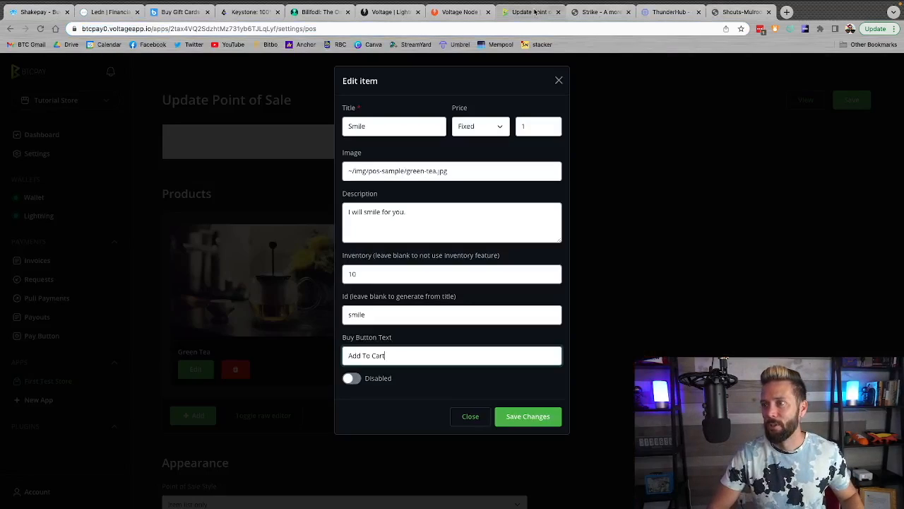
double_click(373, 169)
key(ctrl+a)
key(ctrl+v)
click(511, 418)
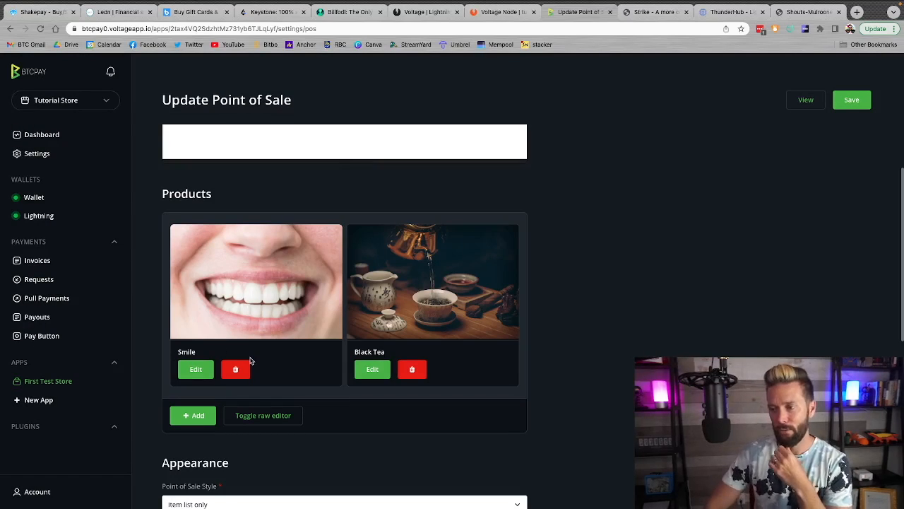
Search Google Images for "frown" in the tab showing the smile picture
click(802, 10)
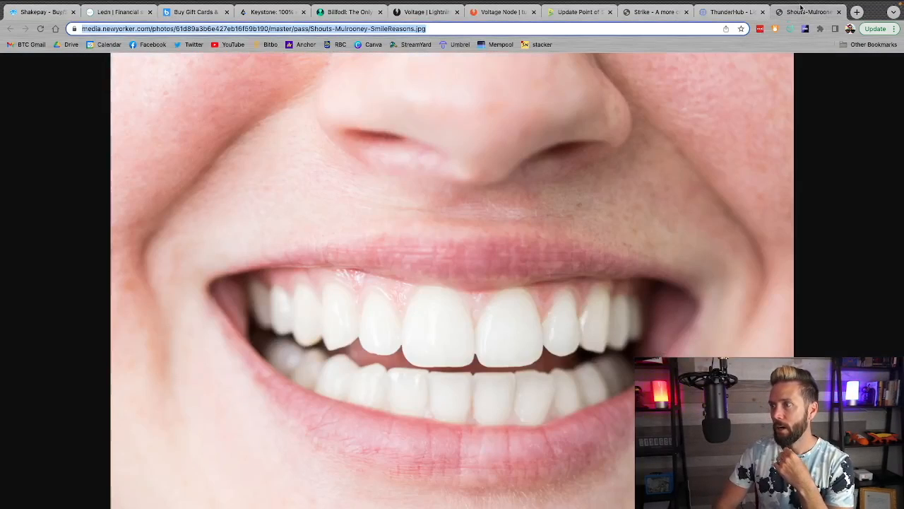
text(frown)
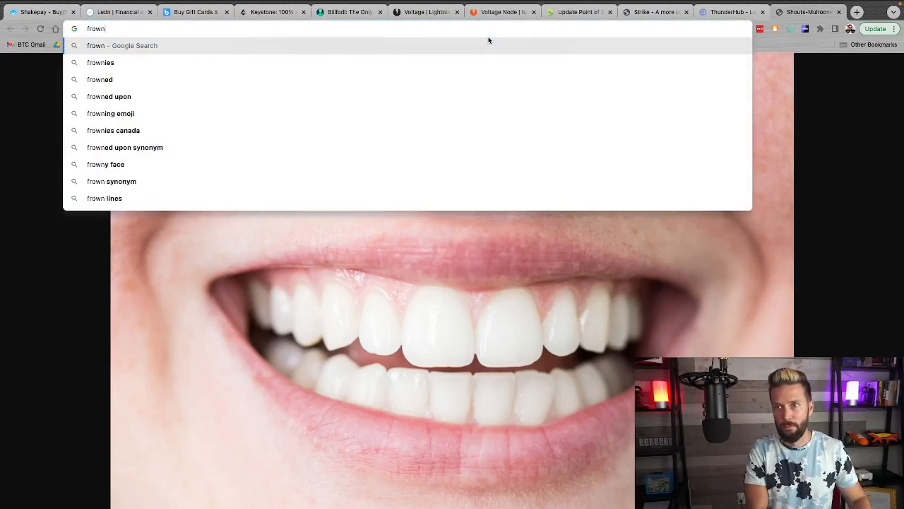
key(Return)
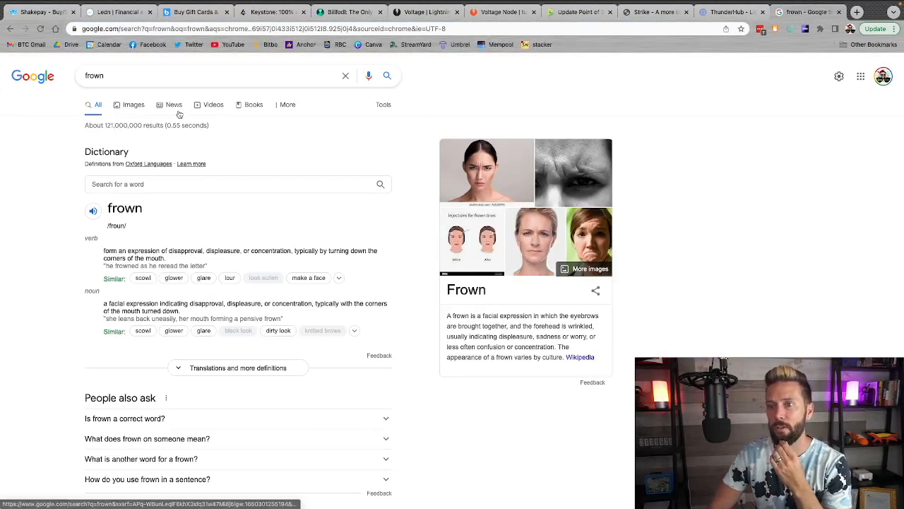
click(133, 105)
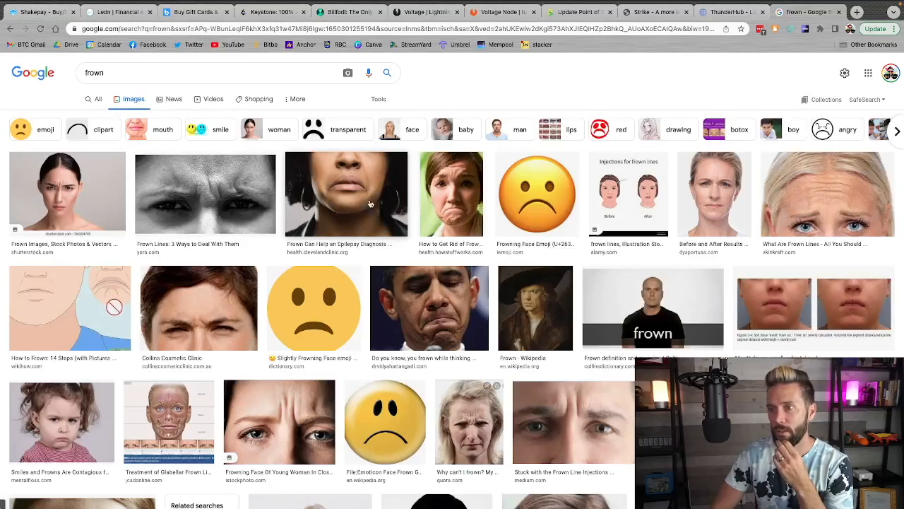
Open the East Idaho News photo of a frowning mouth in its own tab and copy its image address
scroll(653, 259, down, 5)
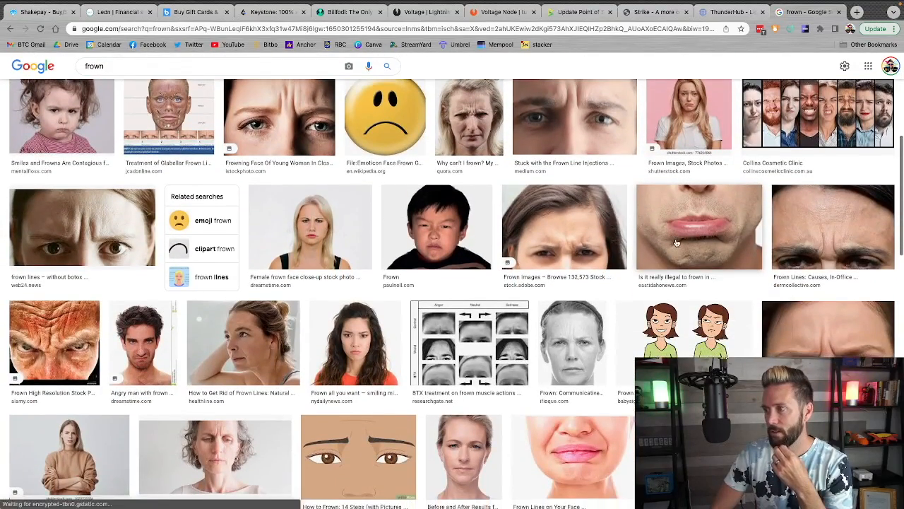
click(653, 259)
right_click(692, 188)
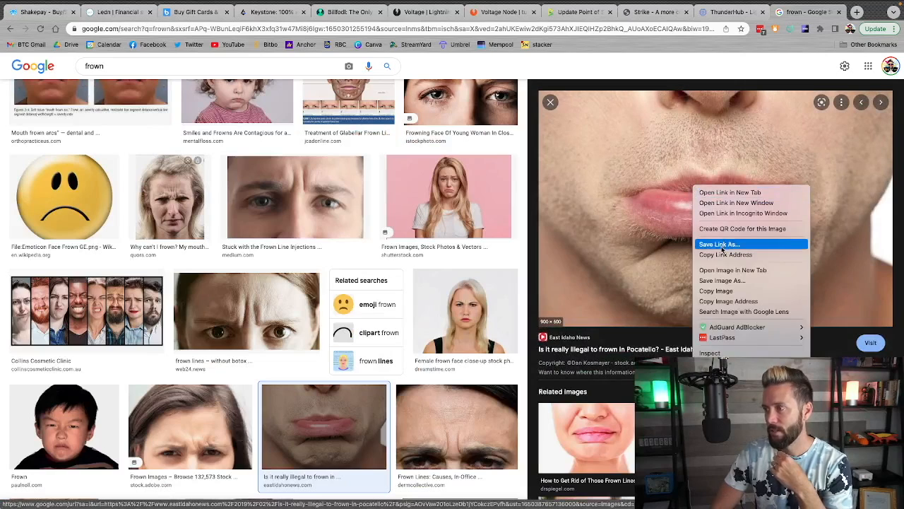
click(732, 270)
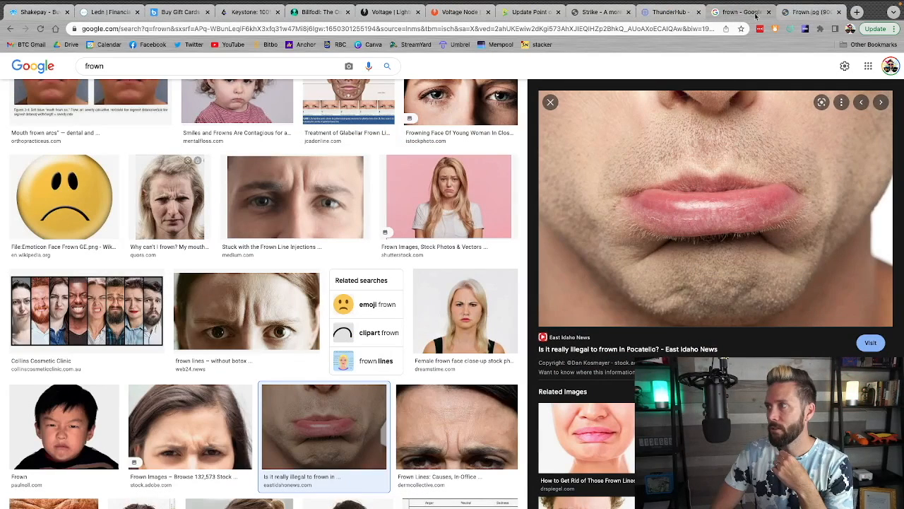
click(769, 12)
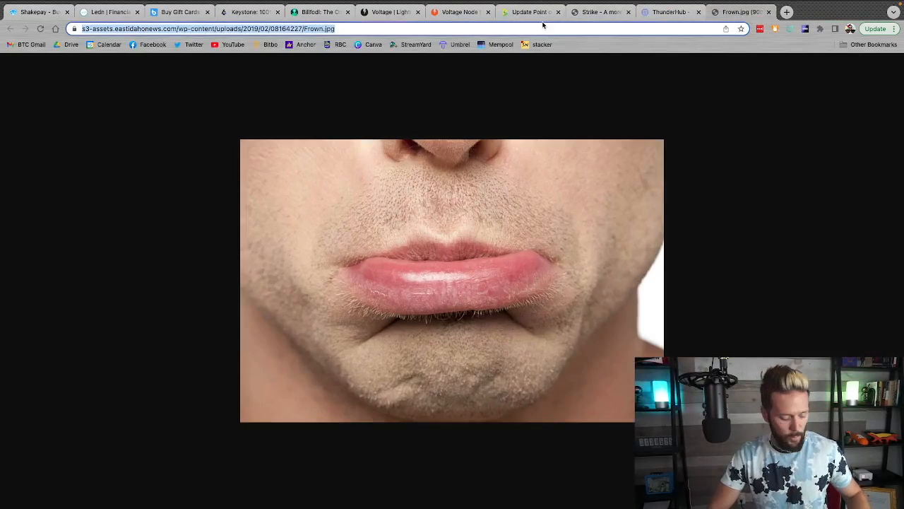
Edit the Black Tea product, changing its title to Frown and its image to the copied frown picture address
click(521, 14)
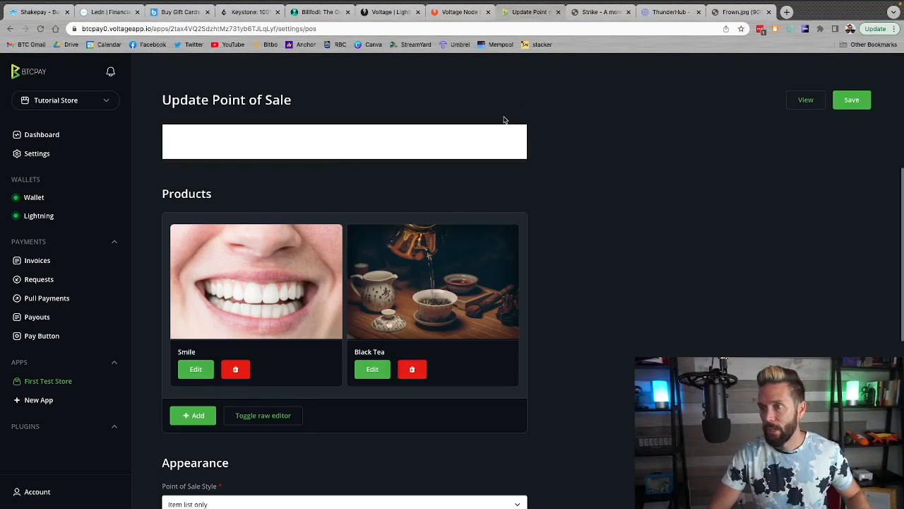
click(375, 364)
triple_click(374, 123)
text(Frown)
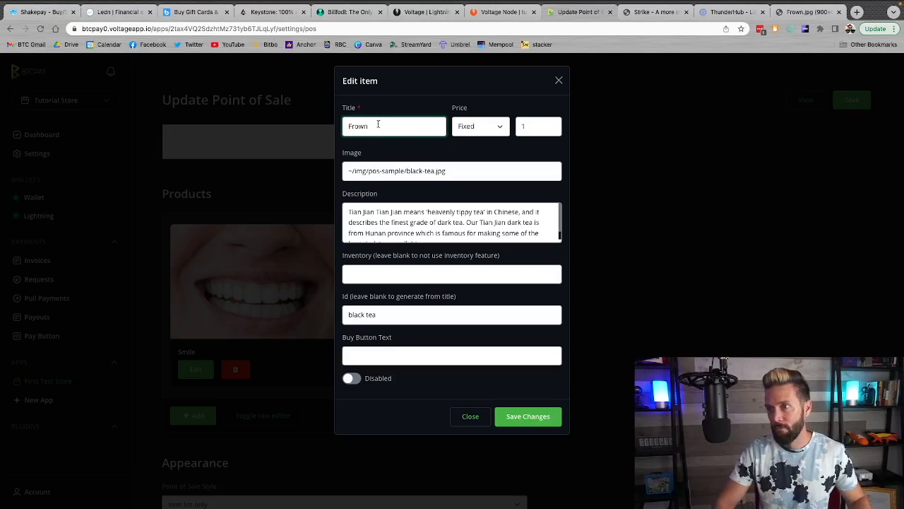
click(526, 126)
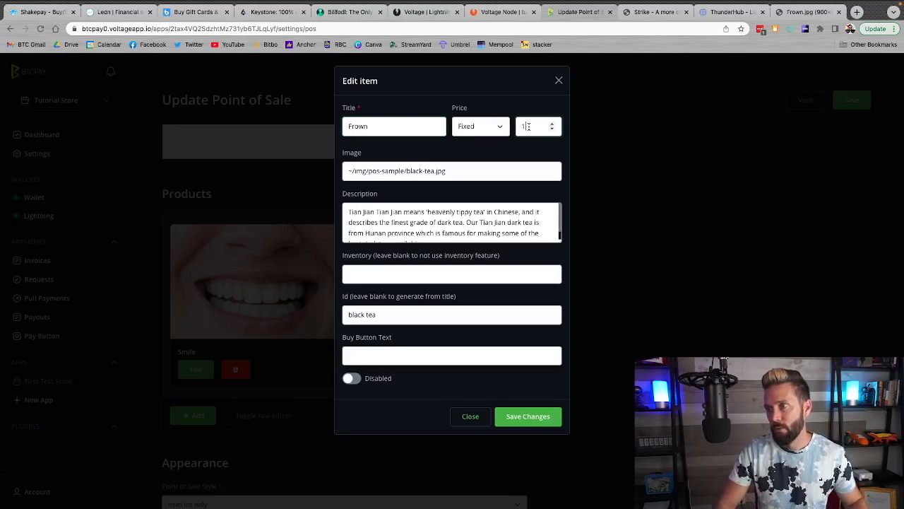
triple_click(409, 170)
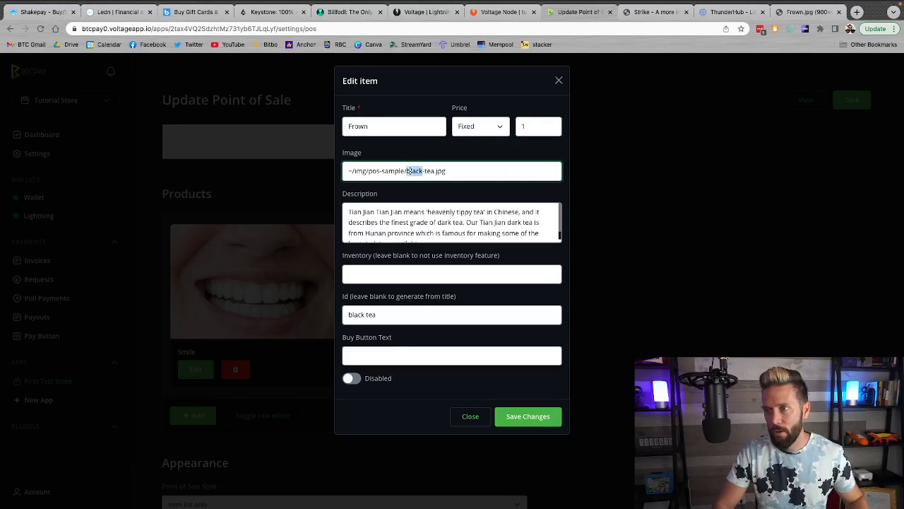
key(ctrl+v)
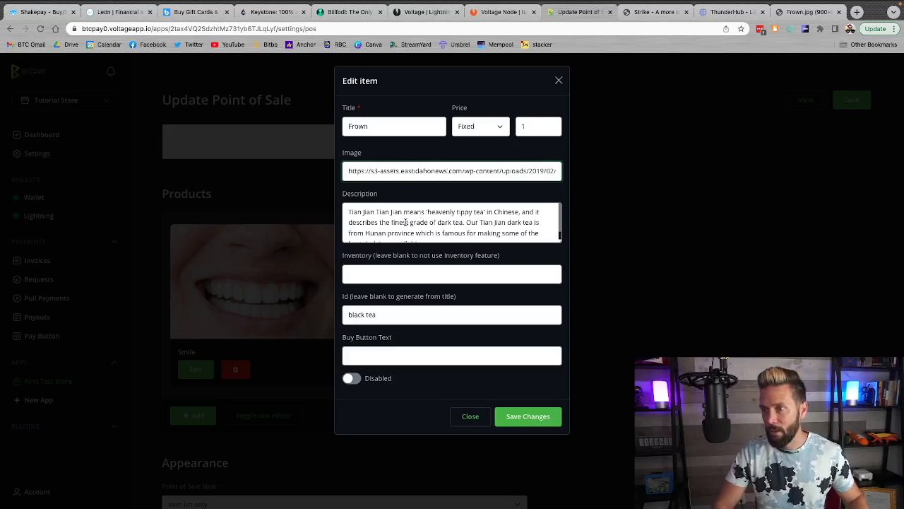
Replace the item's description with "I will frown for you." and set its inventory to 10
triple_click(406, 222)
text(I will frown for you.)
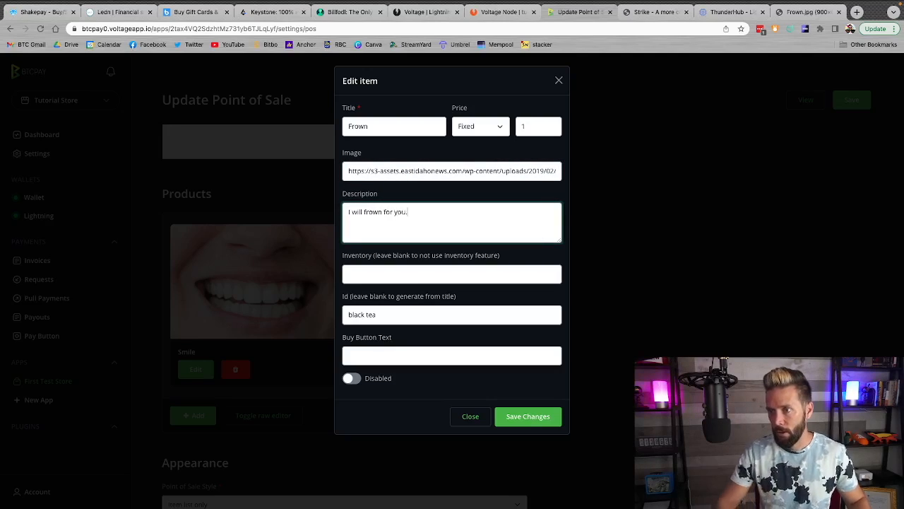
click(399, 273)
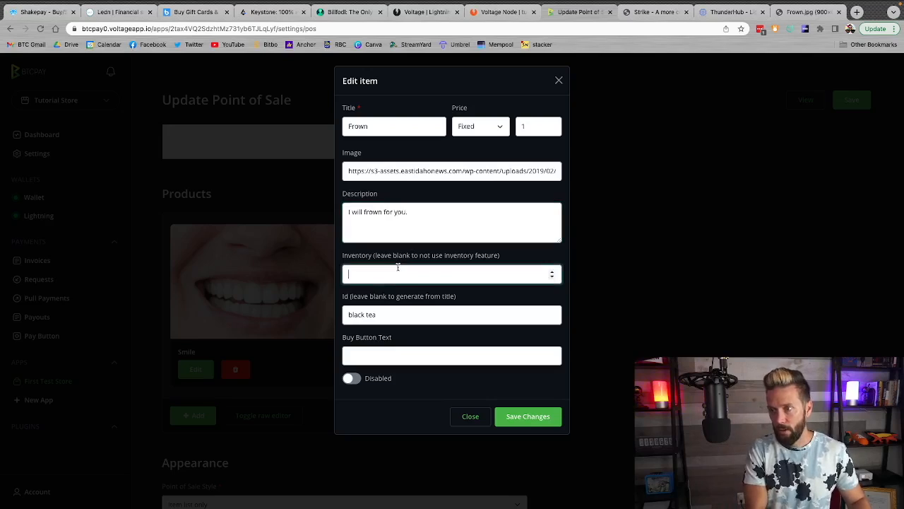
text(10)
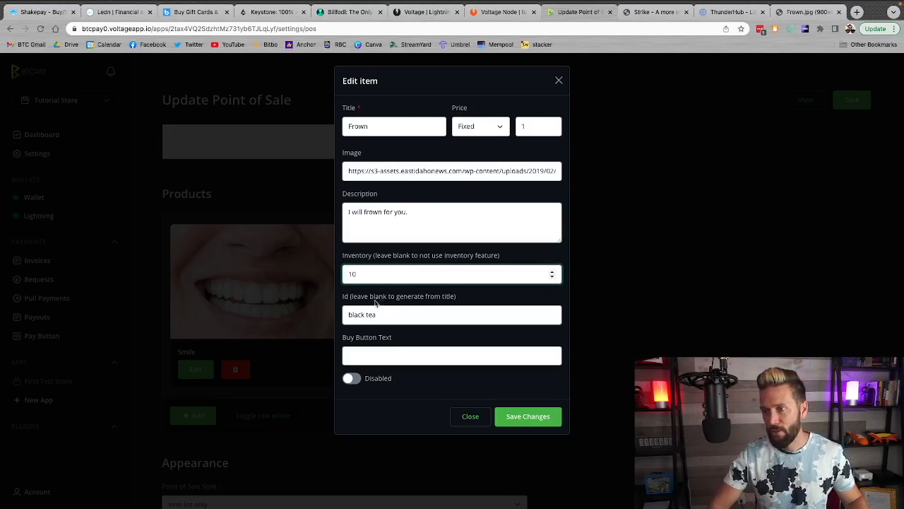
Set the item's ID to frown and its buy button text to Add To Cart, and save the item changes
double_click(386, 315)
triple_click(386, 315)
text(frown)
click(379, 354)
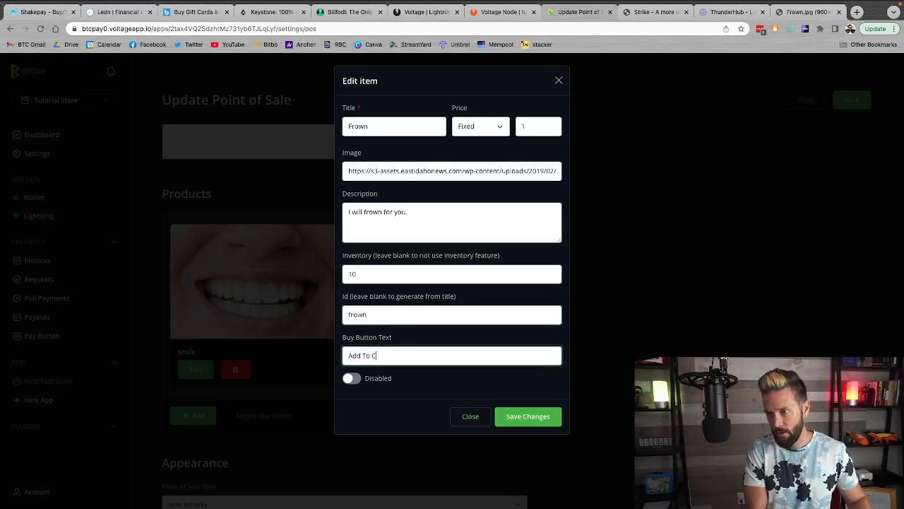
click(528, 417)
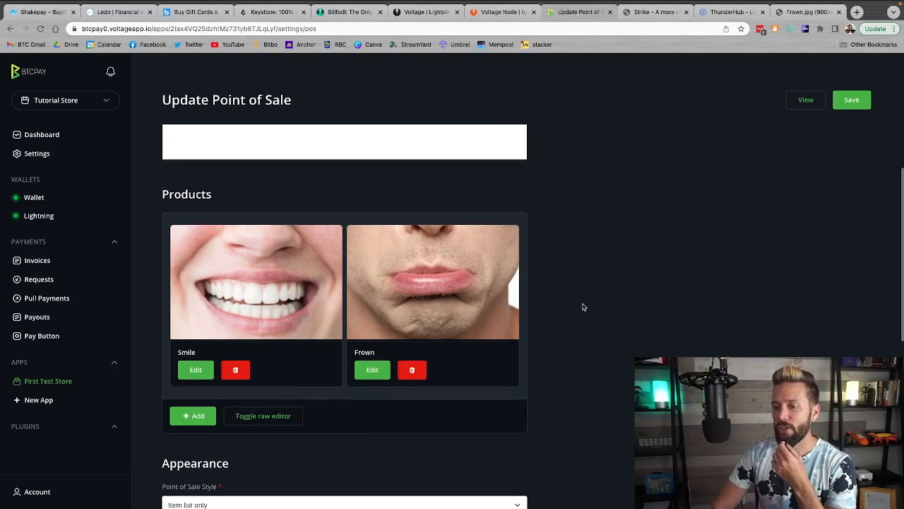
Set the Point of Sale style to Item list and cart
scroll(583, 307, up, 5)
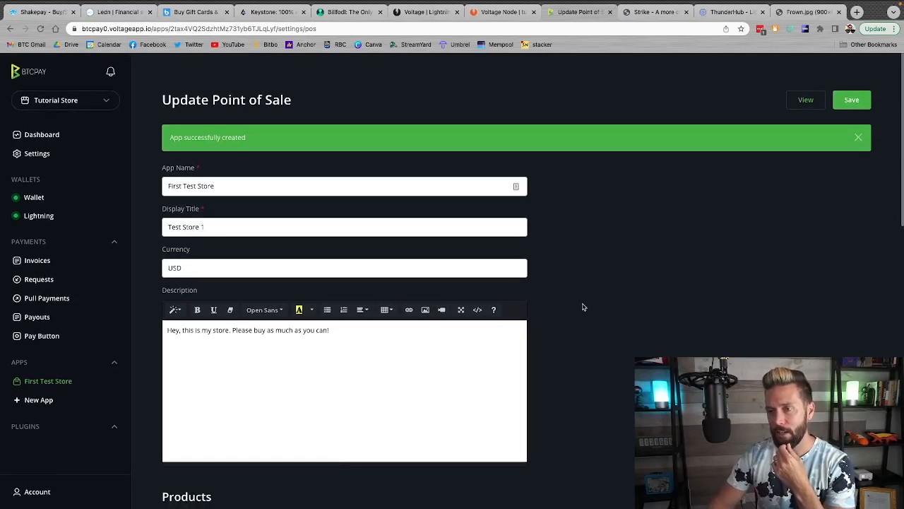
scroll(583, 306, down, 10)
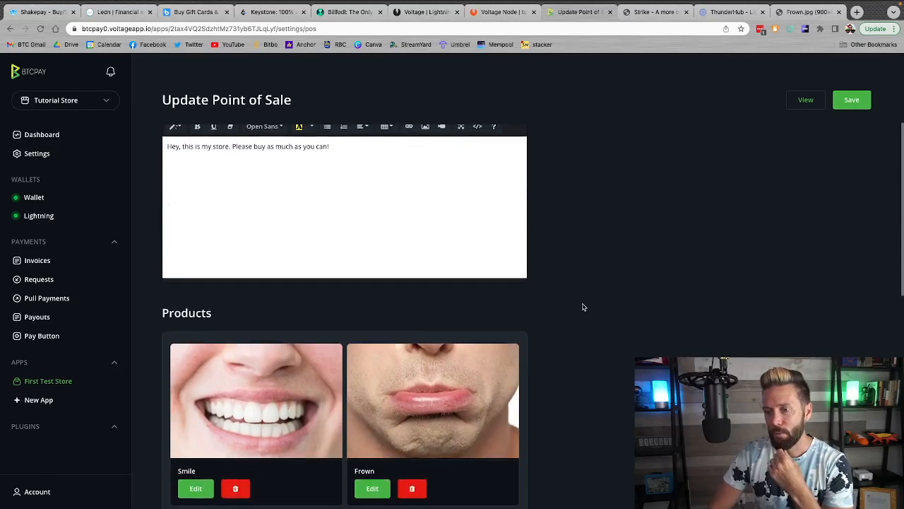
scroll(584, 307, down, 3)
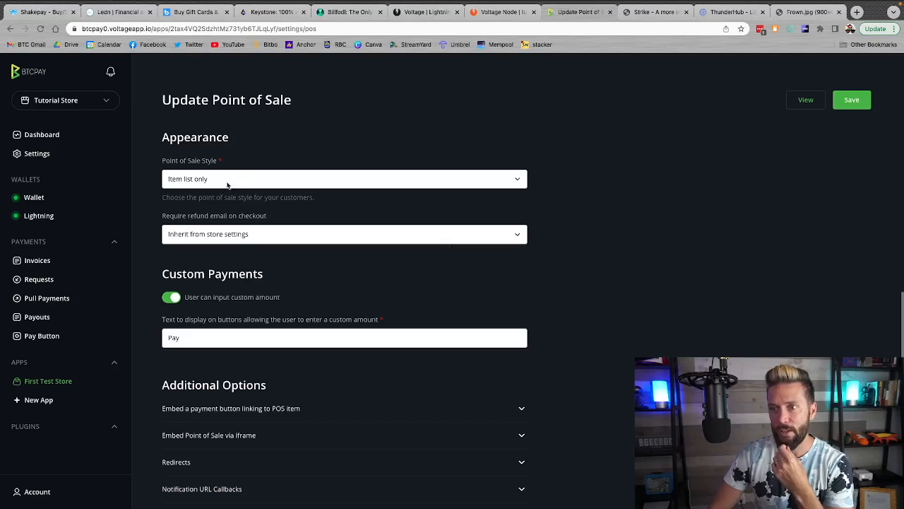
click(245, 181)
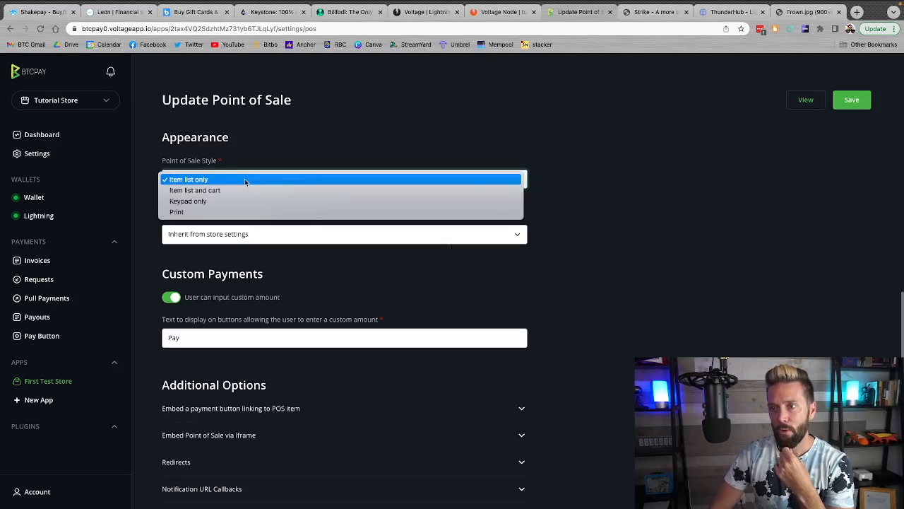
click(203, 192)
Turn off the option that lets users input a percentage discount
scroll(492, 223, down, 1)
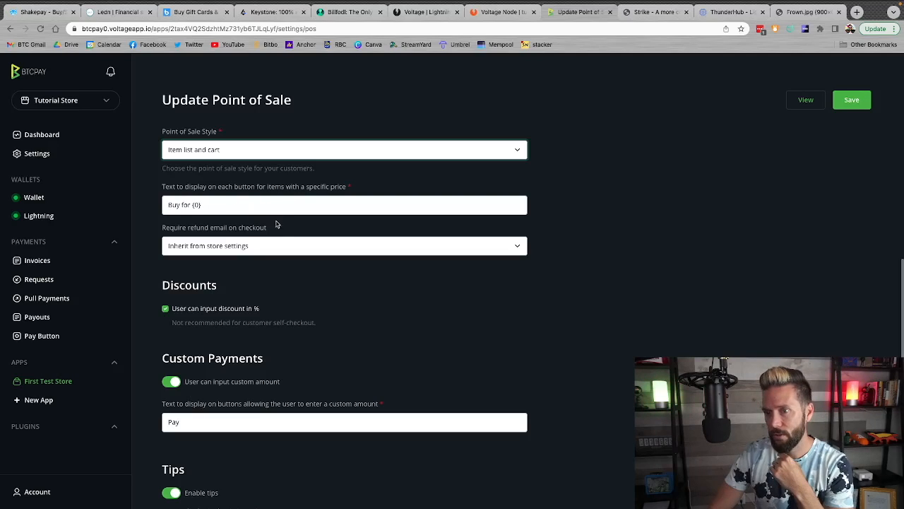
scroll(495, 298, down, 1)
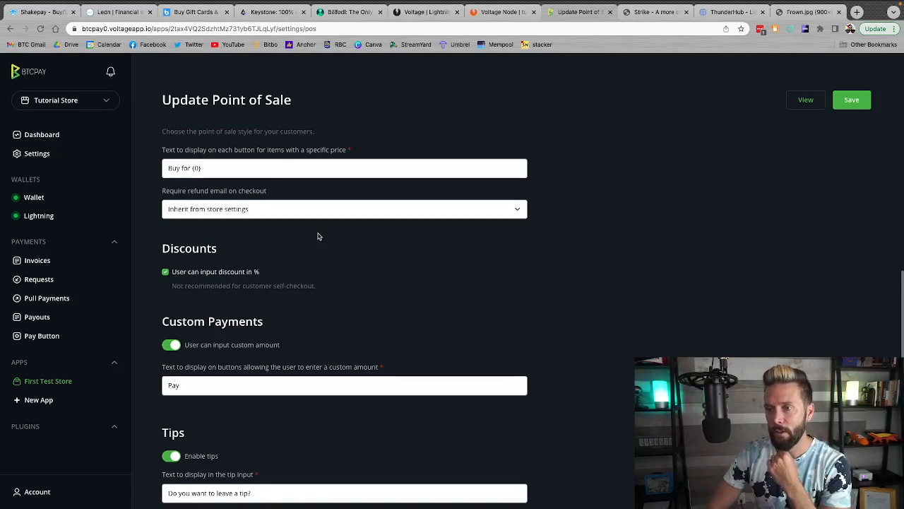
scroll(364, 263, down, 1)
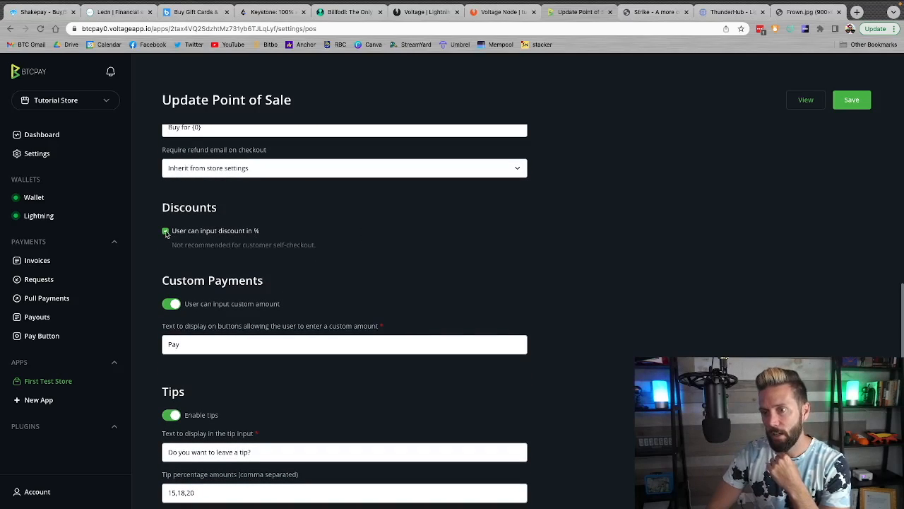
click(166, 231)
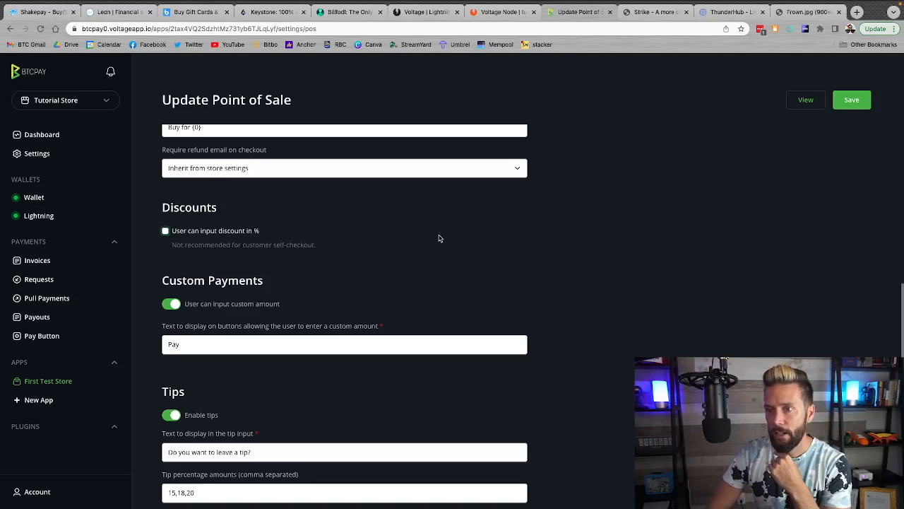
scroll(589, 250, down, 2)
scroll(592, 251, down, 1)
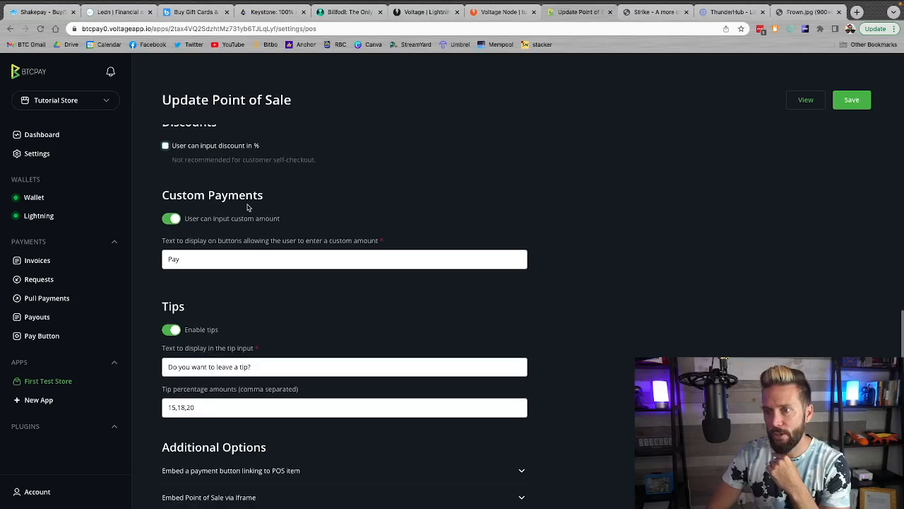
Turn off the options that let users input a custom amount and leave tips
click(172, 220)
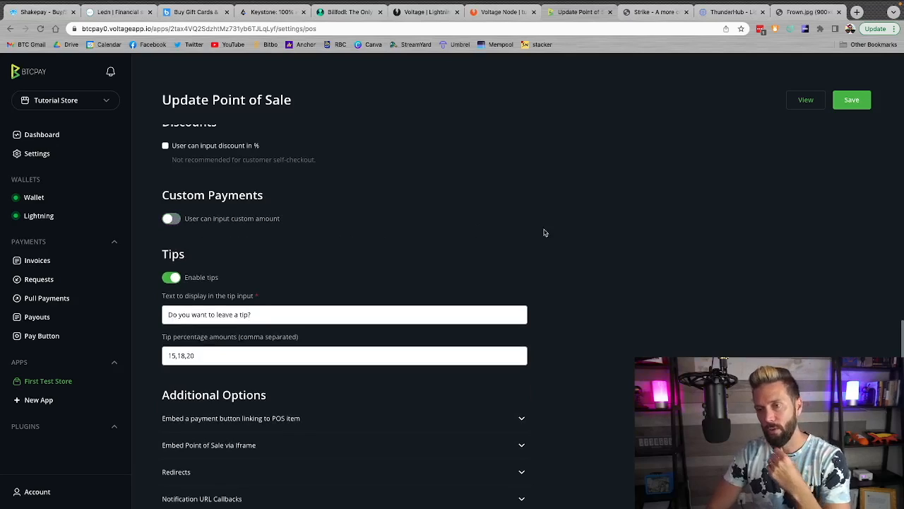
scroll(544, 233, down, 1)
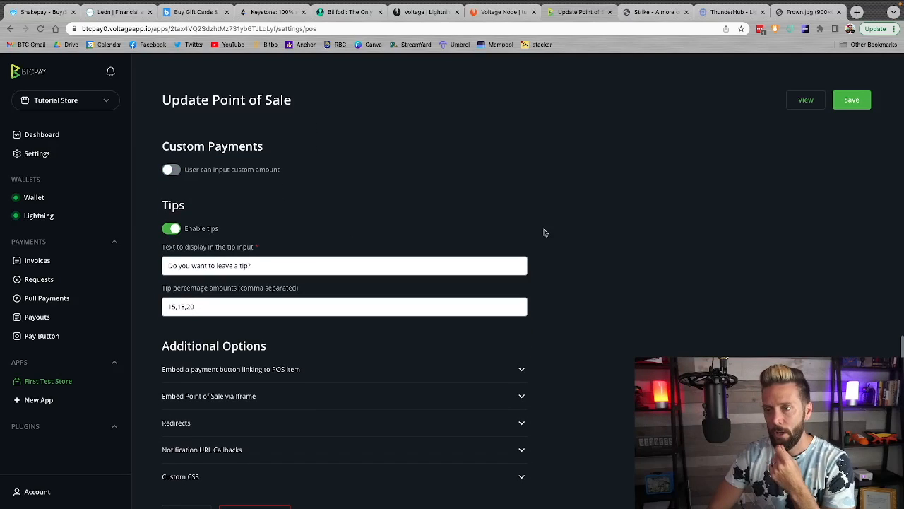
click(172, 230)
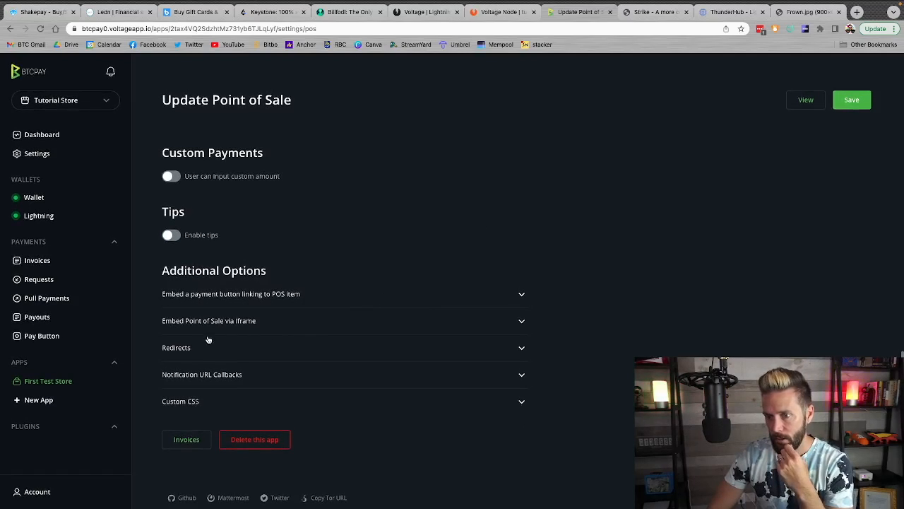
Expand the Redirects options for review and save the Point of Sale settings
click(237, 350)
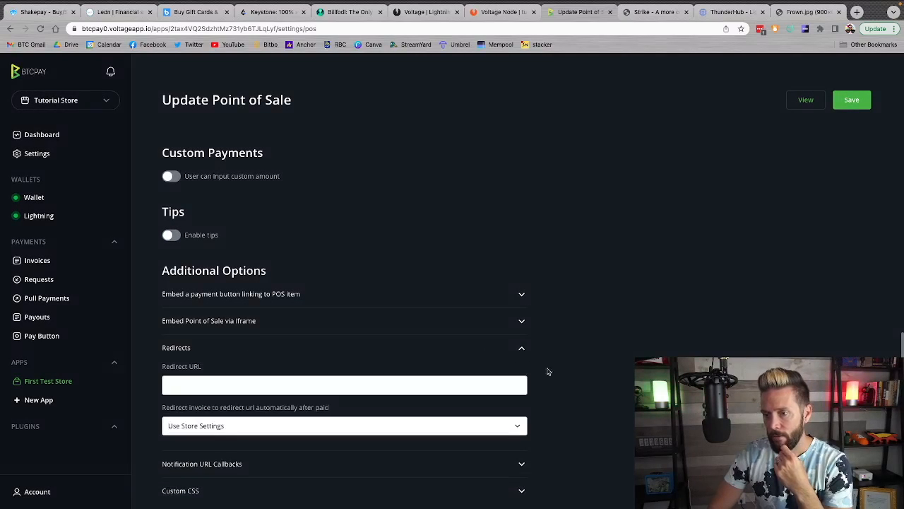
scroll(573, 387, down, 2)
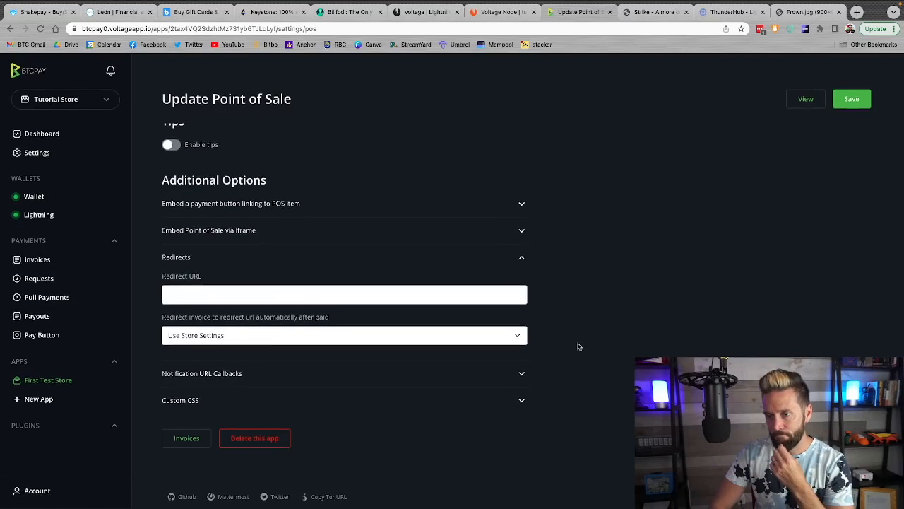
scroll(583, 313, up, 15)
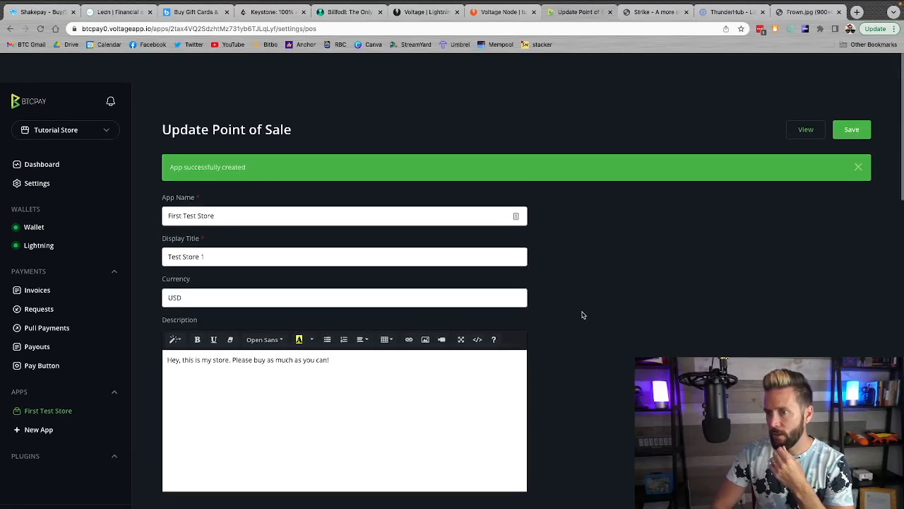
click(852, 100)
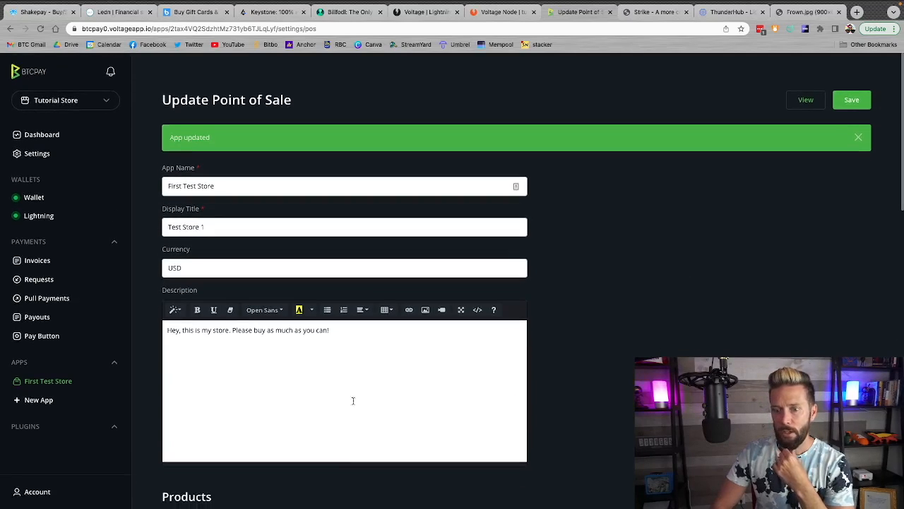
Reload the First Test Store settings, look over the page, and view the live storefront
click(32, 384)
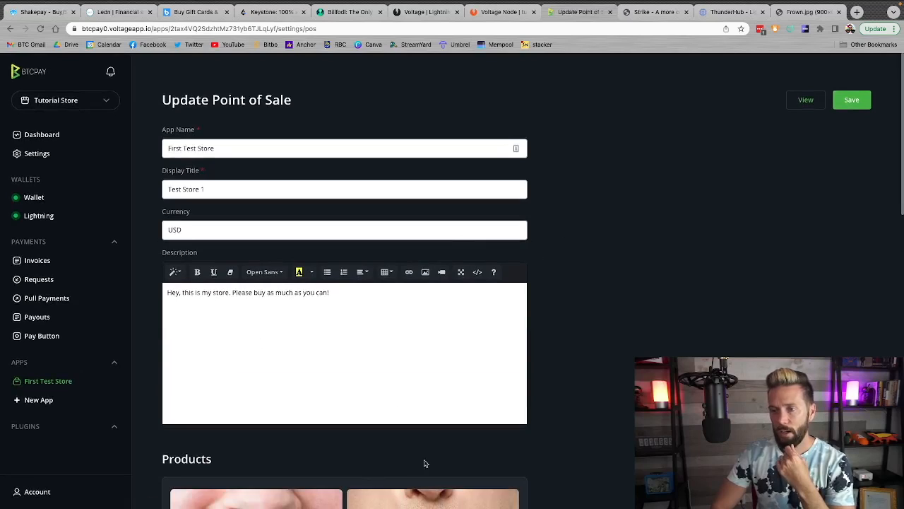
scroll(424, 463, down, 5)
scroll(469, 452, down, 4)
scroll(468, 450, up, 10)
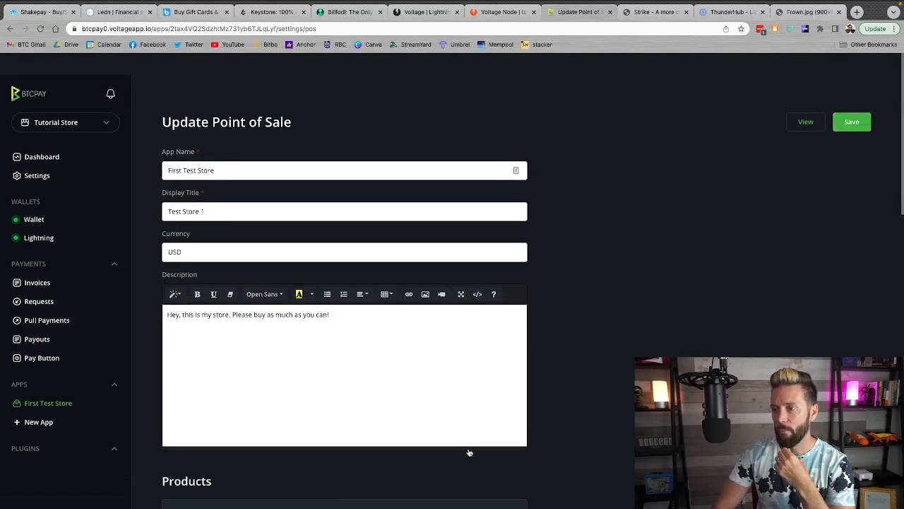
click(804, 100)
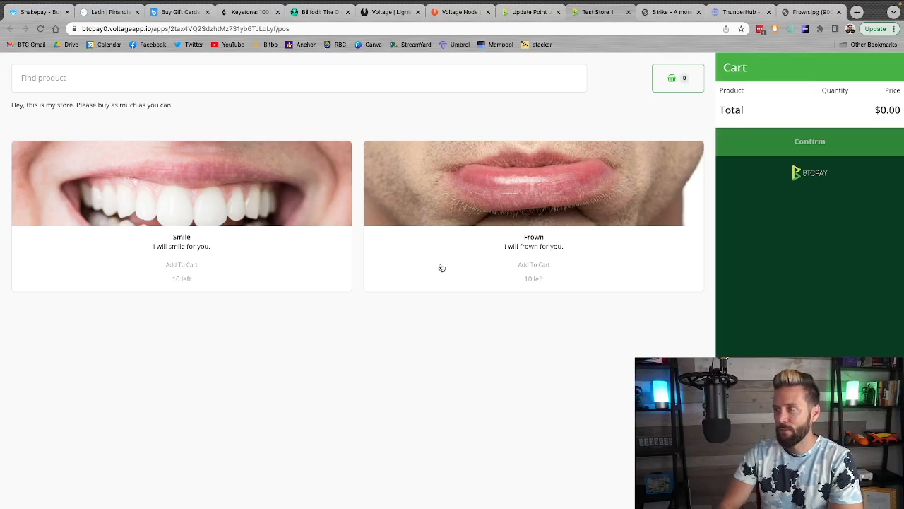
Add one Smile and one Frown to the cart, and preview the order confirmation before dismissing it
click(181, 267)
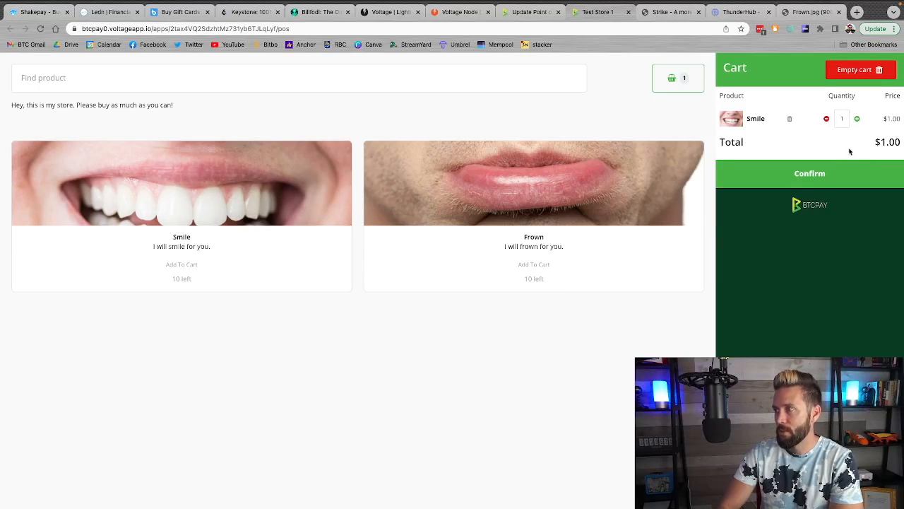
click(542, 267)
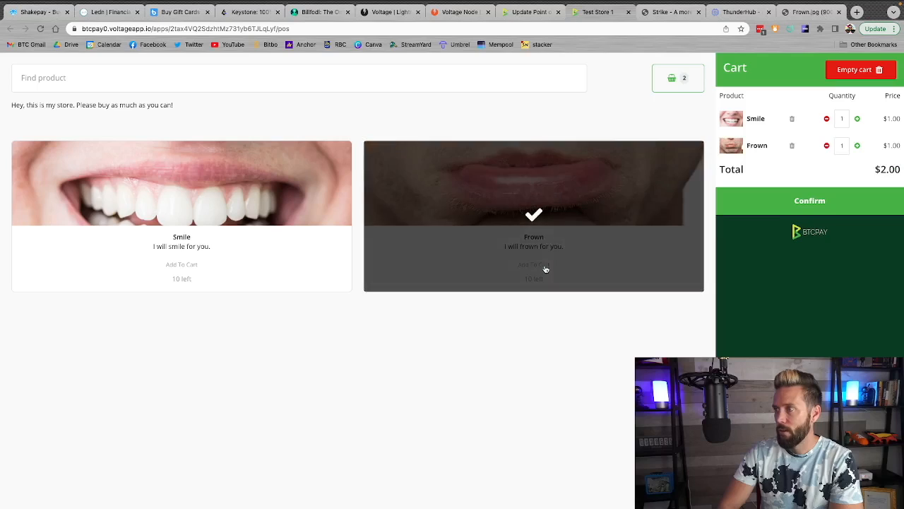
click(858, 146)
click(827, 145)
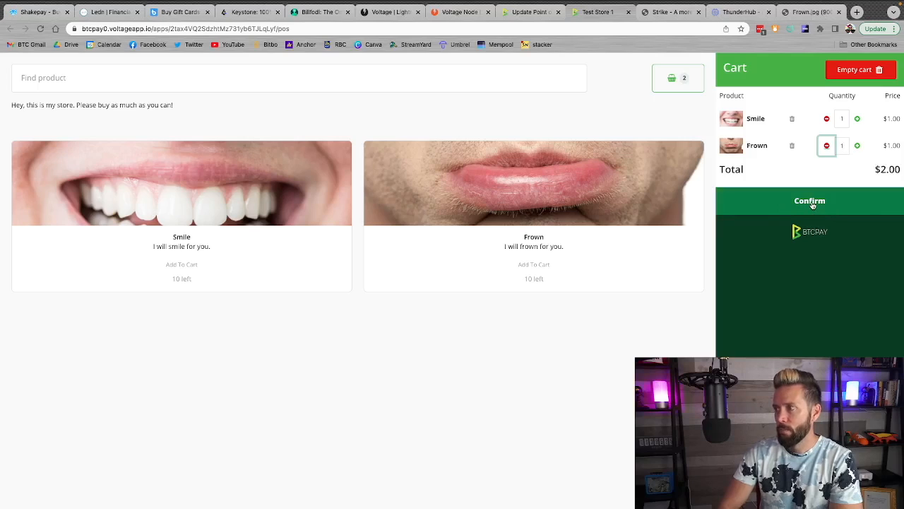
click(811, 204)
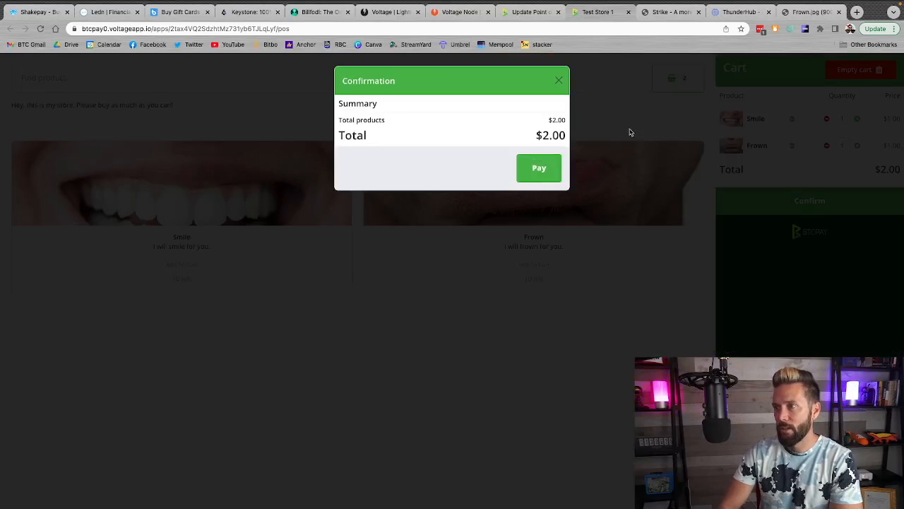
click(559, 80)
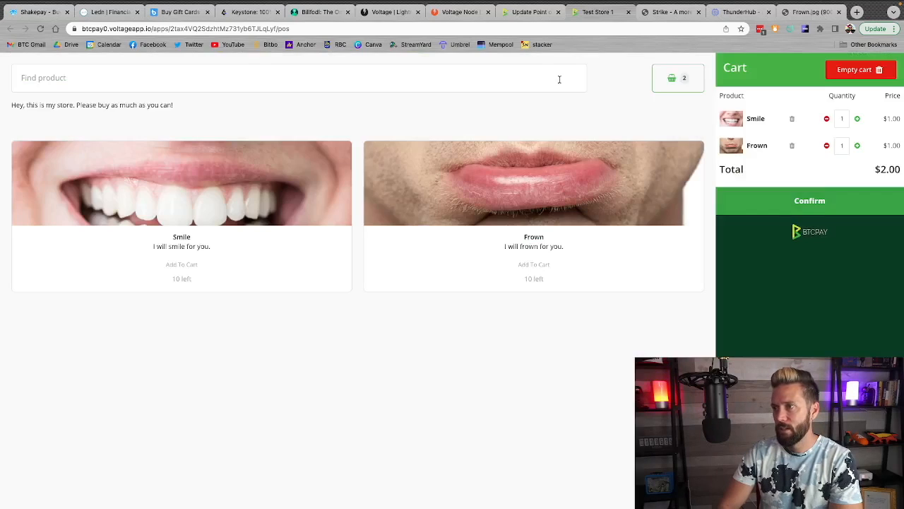
Raise the cart quantities of Frown and Smile to 5 each
click(857, 145)
click(858, 145)
click(857, 145)
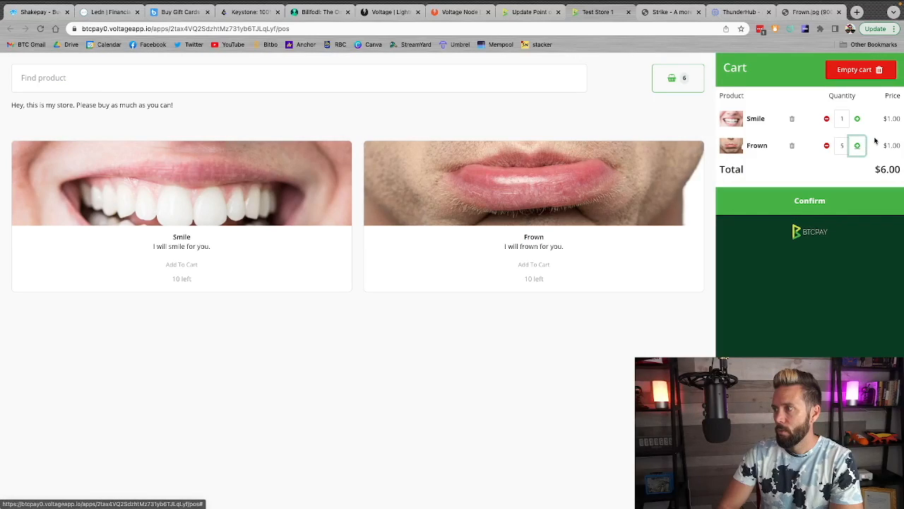
click(858, 120)
click(858, 120)
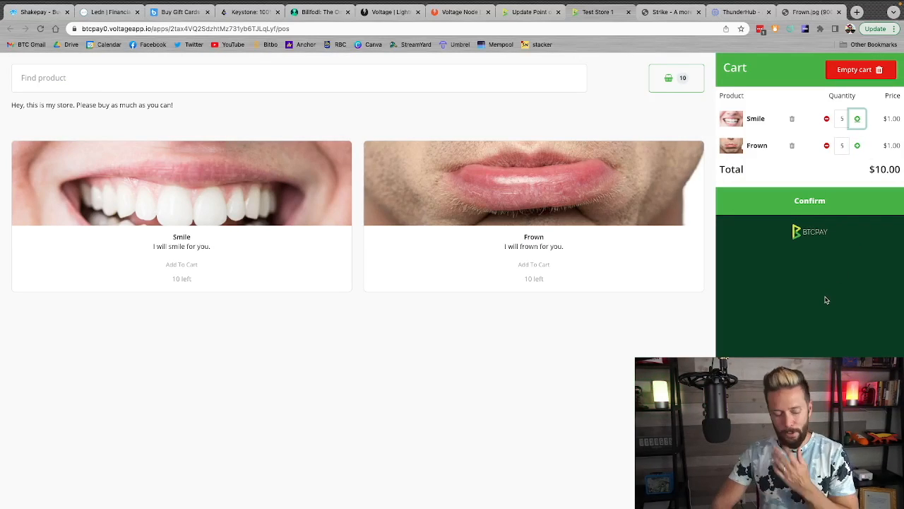
Check out the cart with Bitcoin as the payment method and return from the paid invoice to the store
click(809, 205)
click(539, 168)
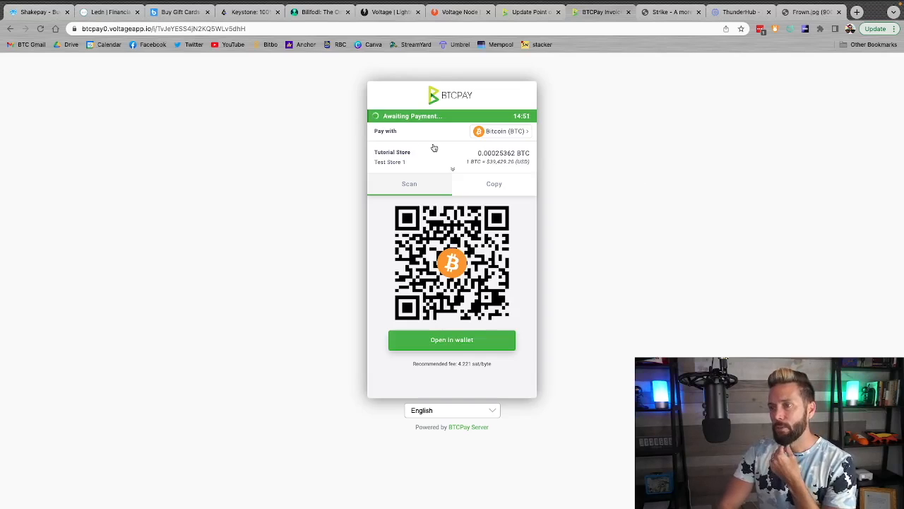
click(498, 134)
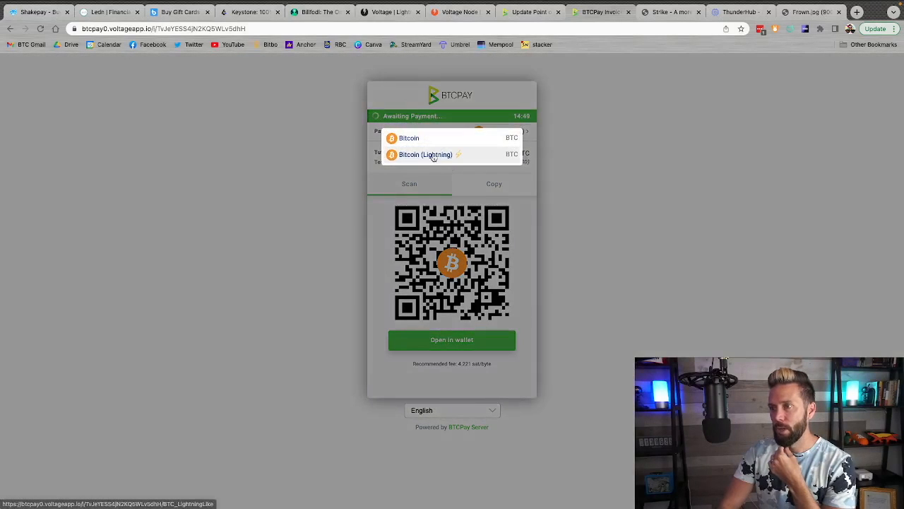
click(423, 140)
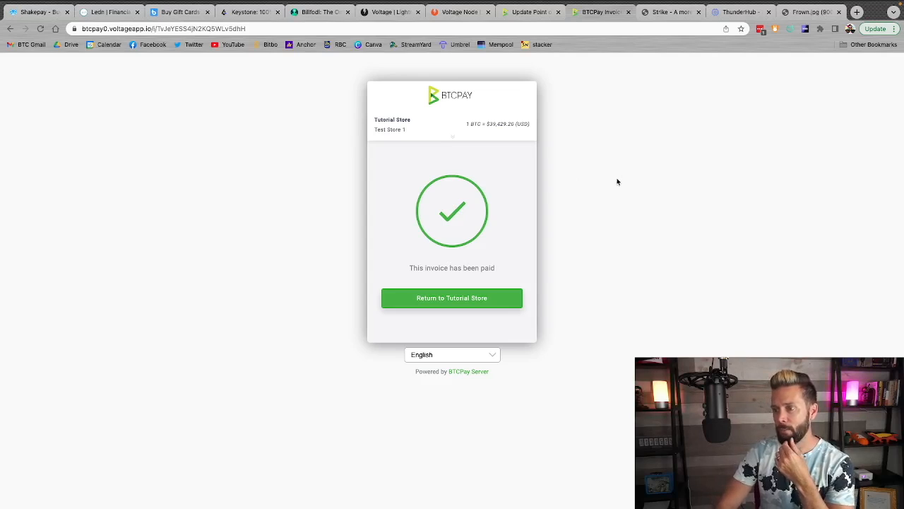
click(472, 299)
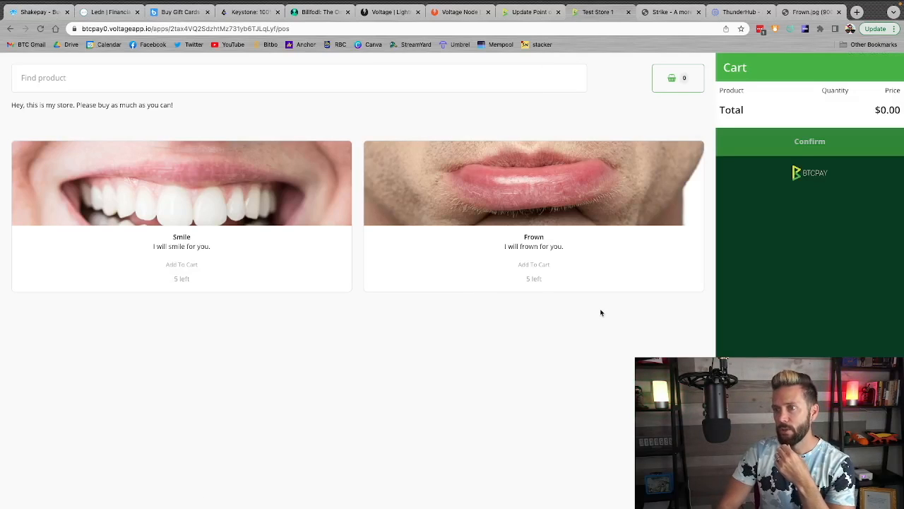
Switch back to the Point of Sale settings page and mark all notifications as seen
click(523, 13)
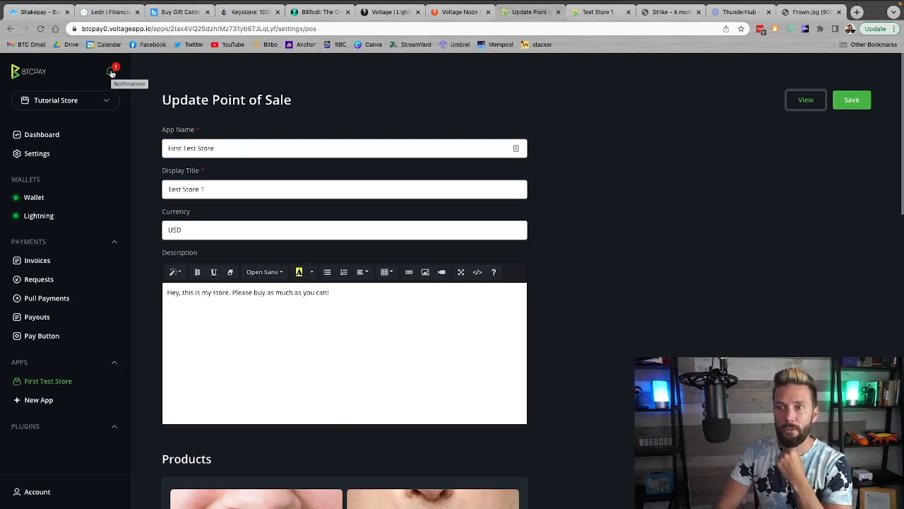
click(111, 73)
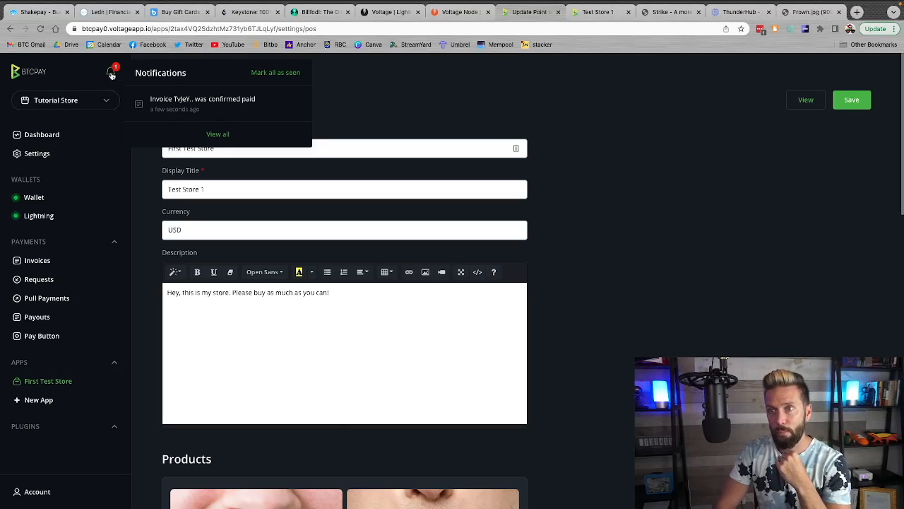
click(290, 72)
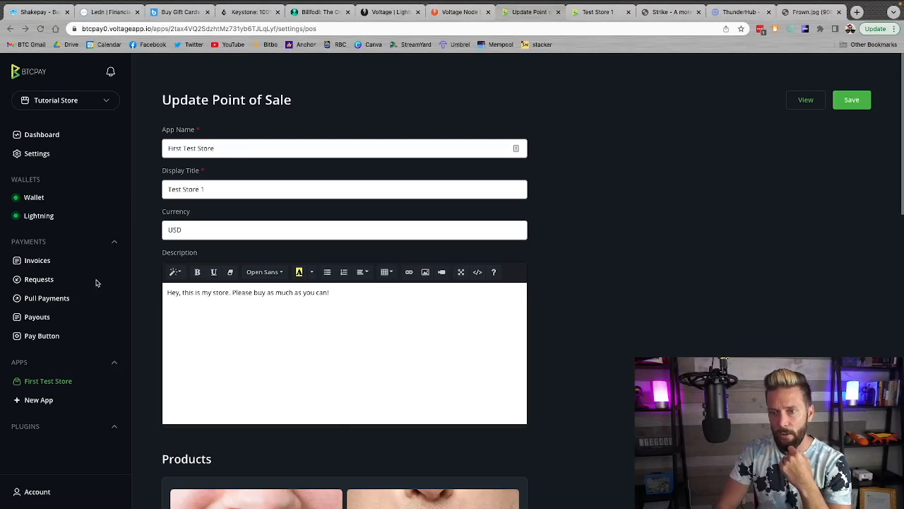
Open the paid invoice's details, examine its buyer information and the Smile and Frown cart data, and return to the invoice list
click(34, 263)
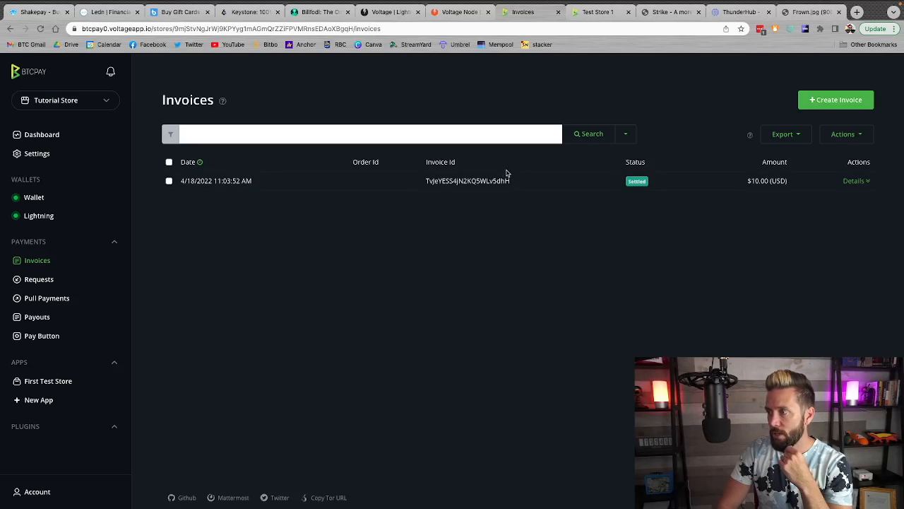
click(861, 181)
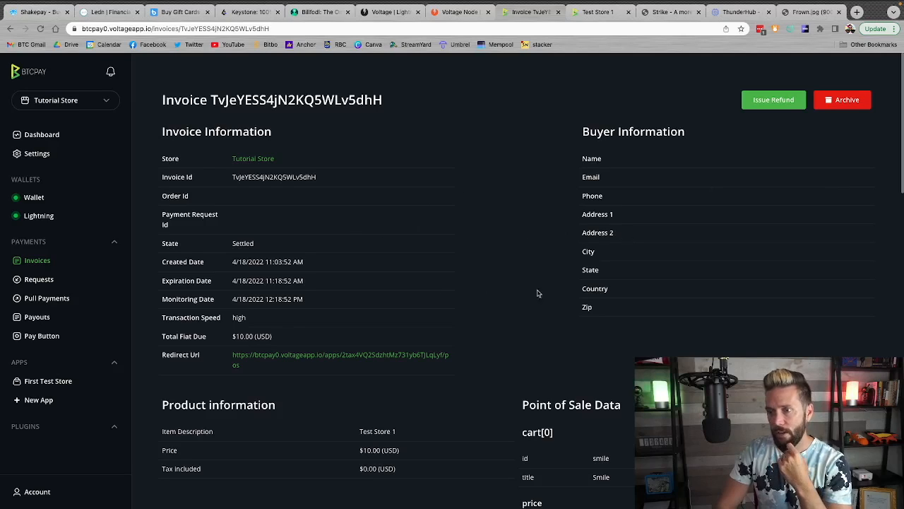
scroll(602, 286, down, 1)
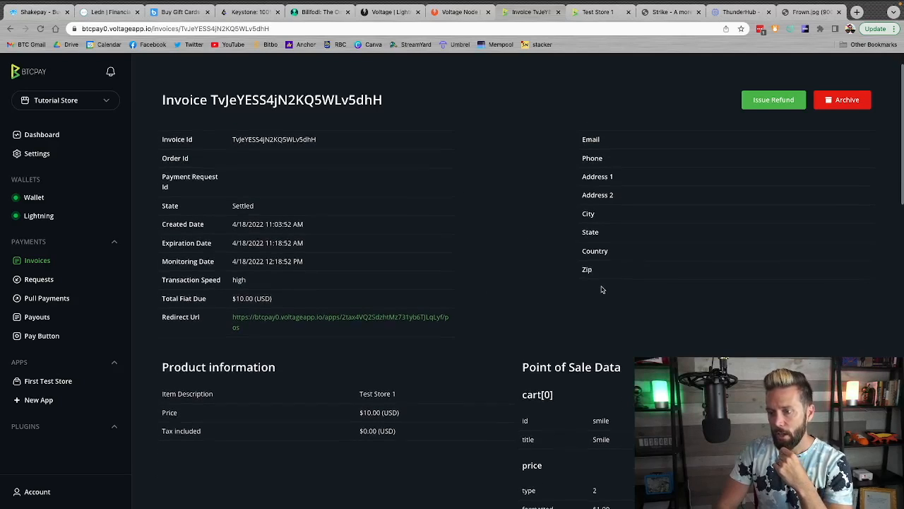
scroll(602, 287, down, 2)
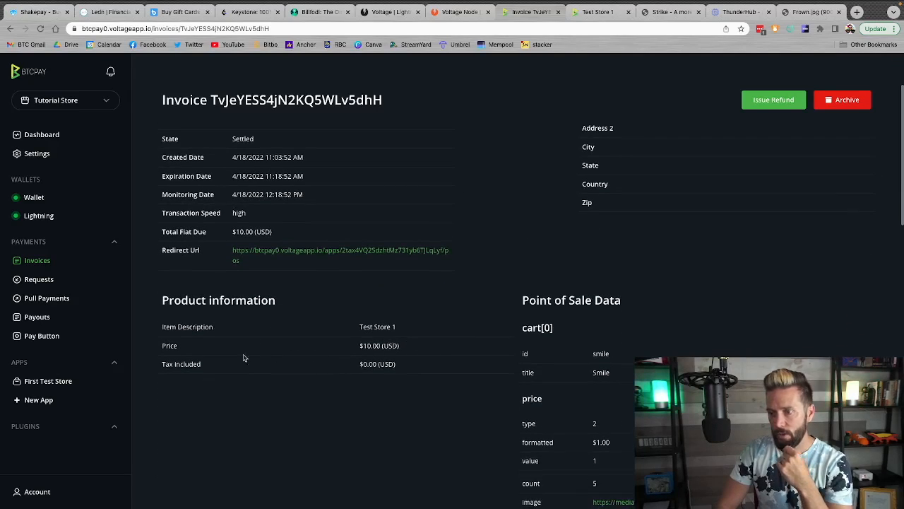
scroll(583, 356, down, 3)
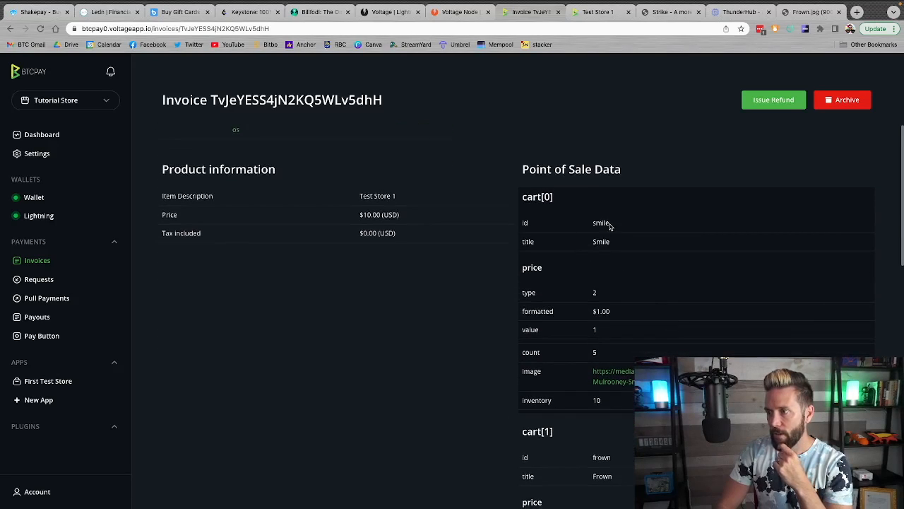
scroll(658, 262, down, 2)
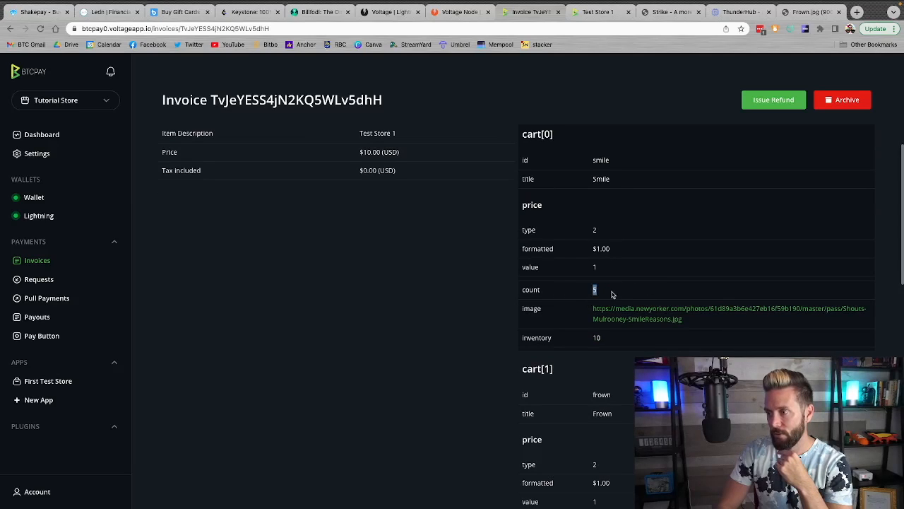
scroll(612, 293, down, 3)
drag(590, 304, 633, 304)
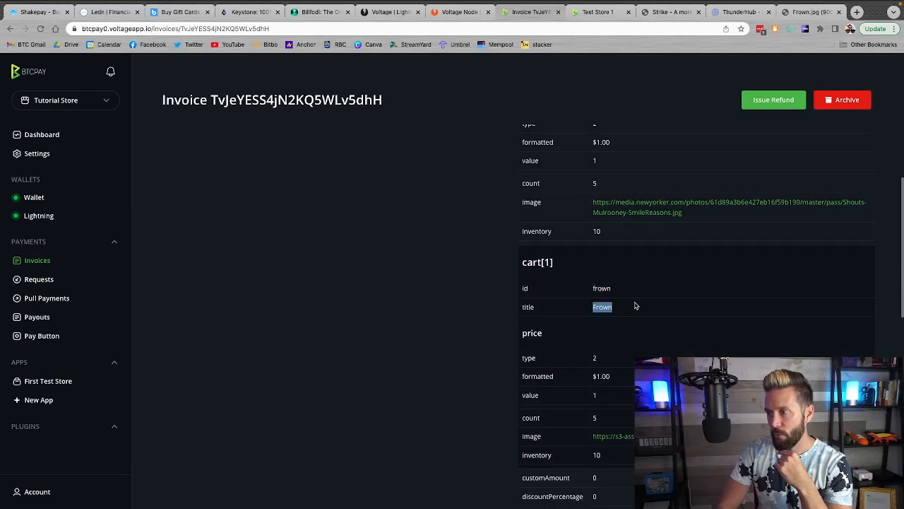
scroll(634, 304, down, 3)
click(573, 317)
drag(573, 318, 614, 318)
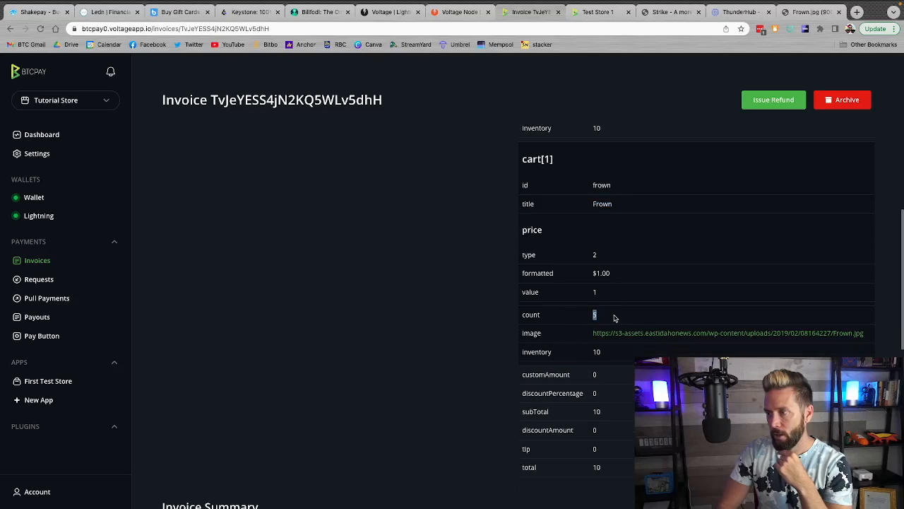
click(448, 325)
scroll(447, 326, down, 3)
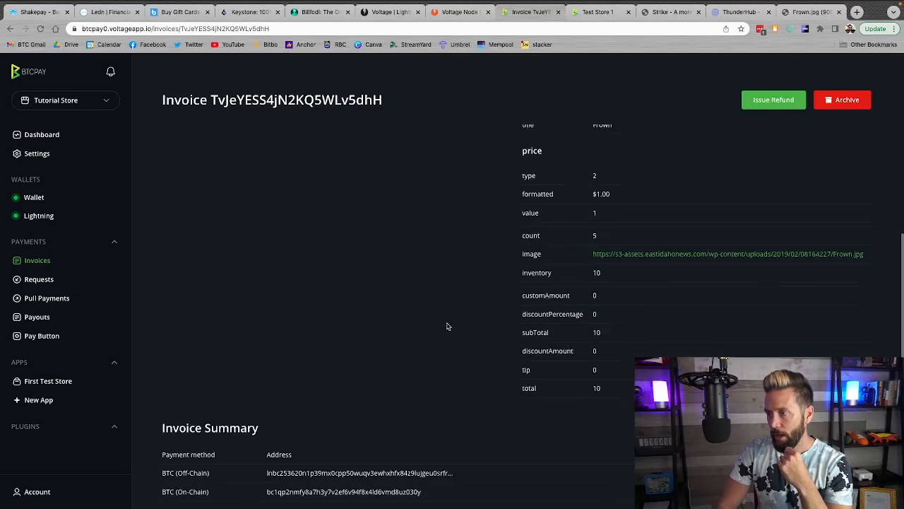
scroll(447, 326, up, 10)
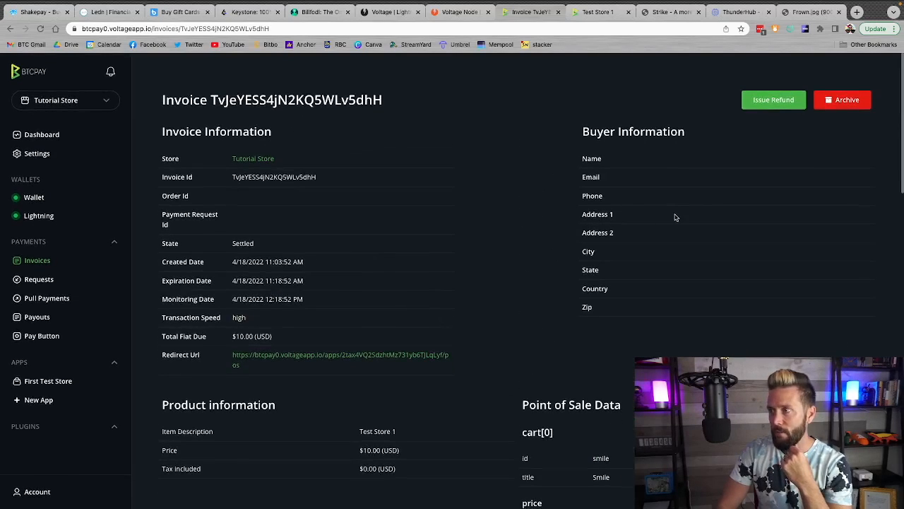
click(32, 261)
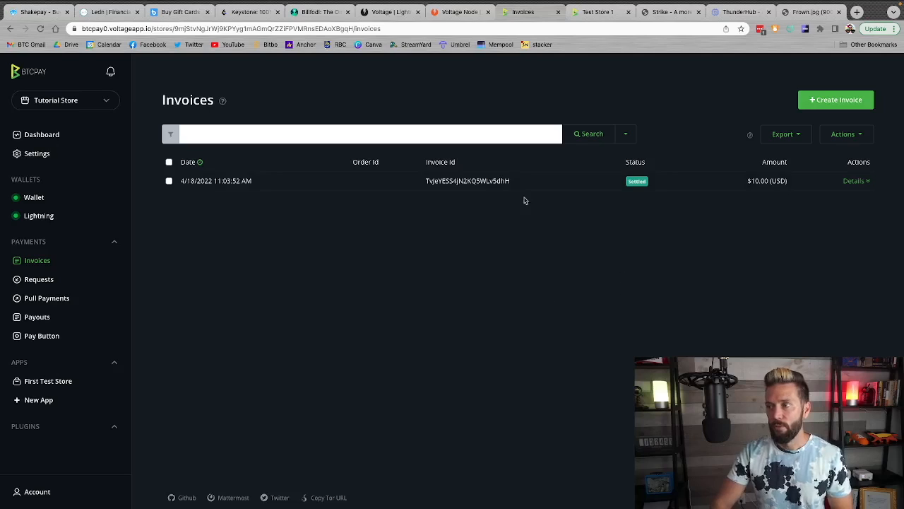
Expand the settled invoice's details, switch to Sparrow, and examine the incoming transaction, its fiat balance and the wallet settings
click(857, 182)
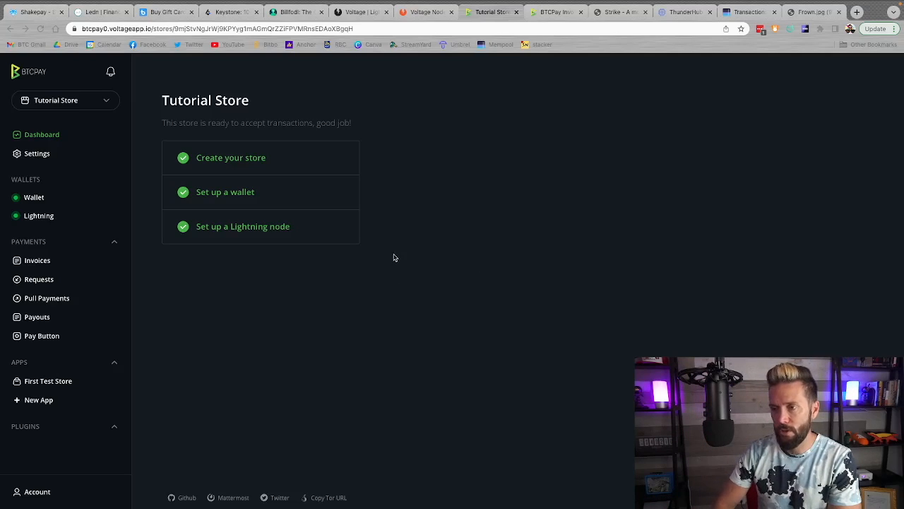
key(ctrl+Left)
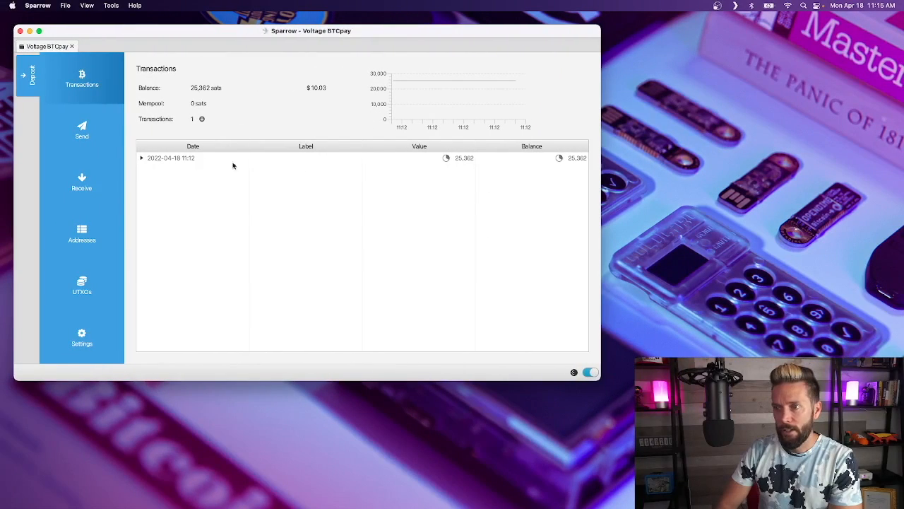
click(210, 159)
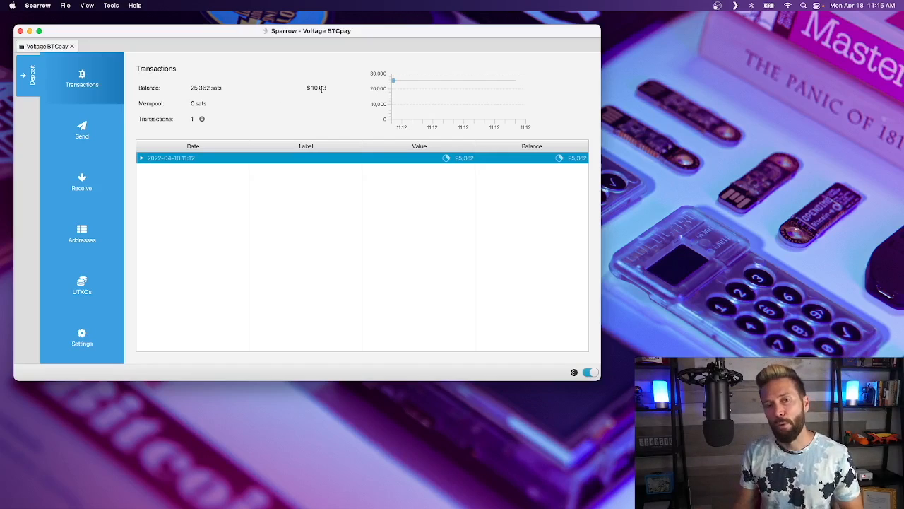
mouse_move(321, 90)
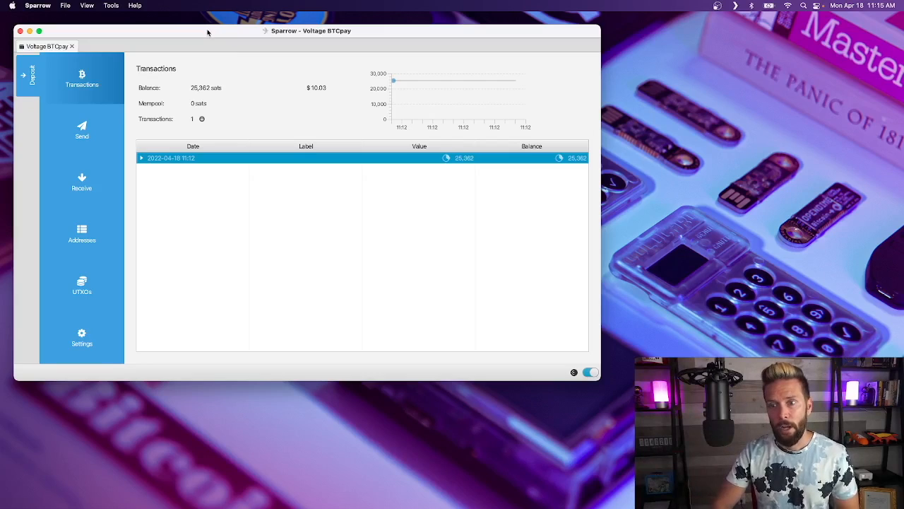
click(90, 346)
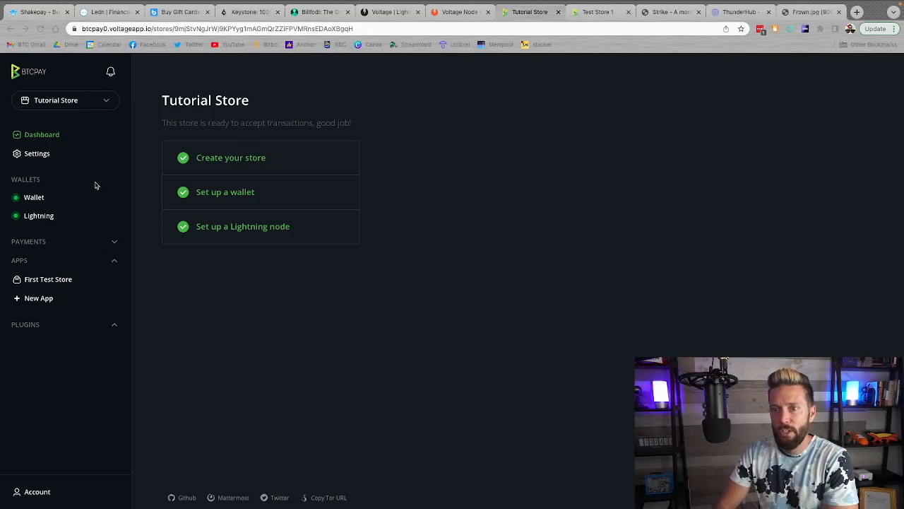
Open the store's Checkout Appearance settings and examine the default payment method choices, amount limits, refund, language and appearance options
click(45, 157)
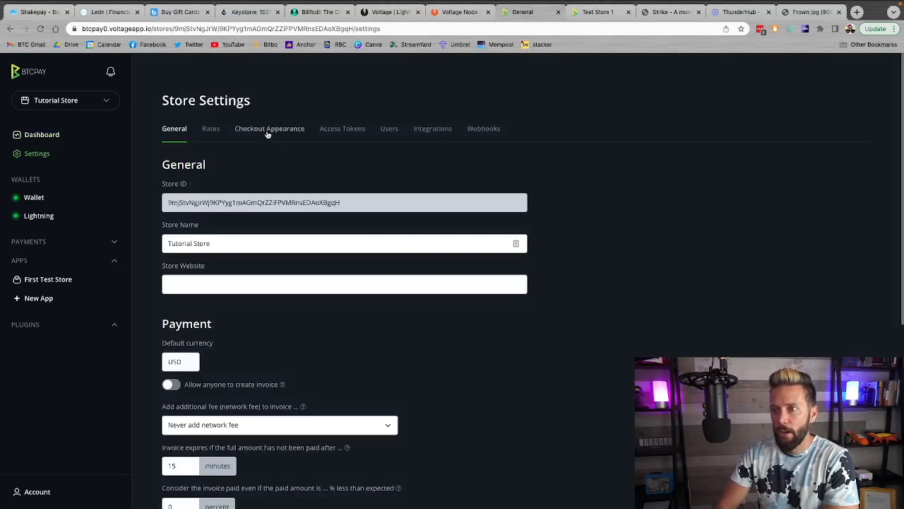
click(265, 130)
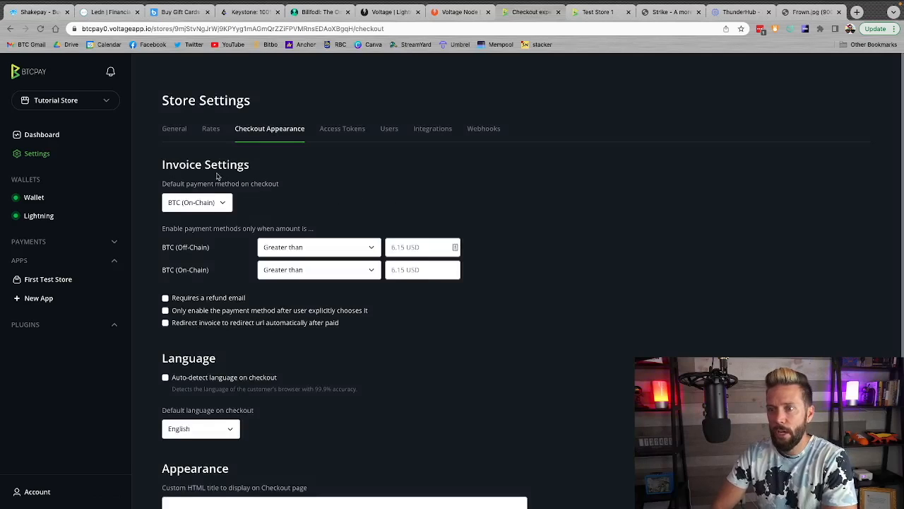
click(217, 202)
click(309, 205)
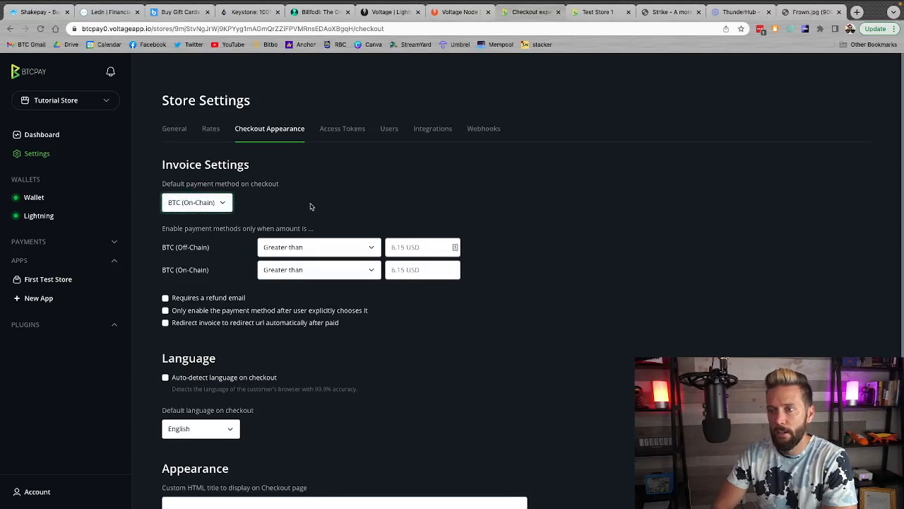
scroll(448, 229, down, 1)
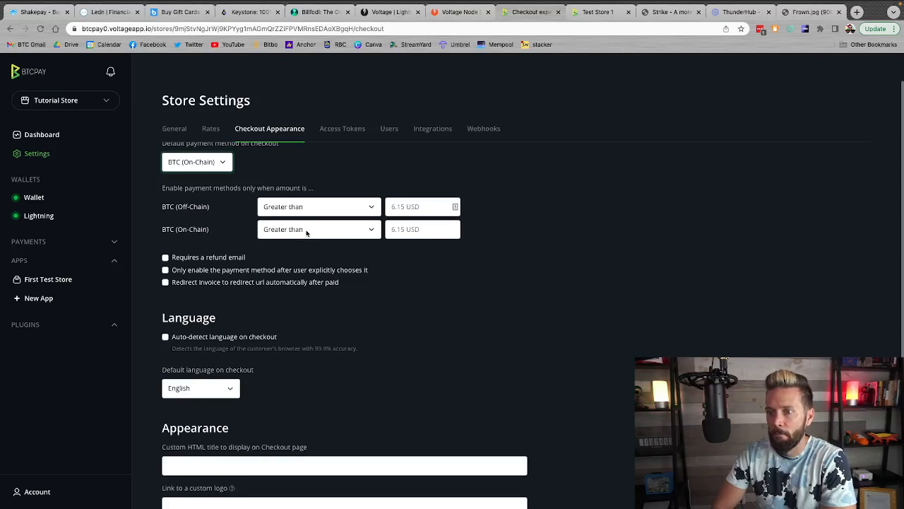
scroll(307, 232, up, 1)
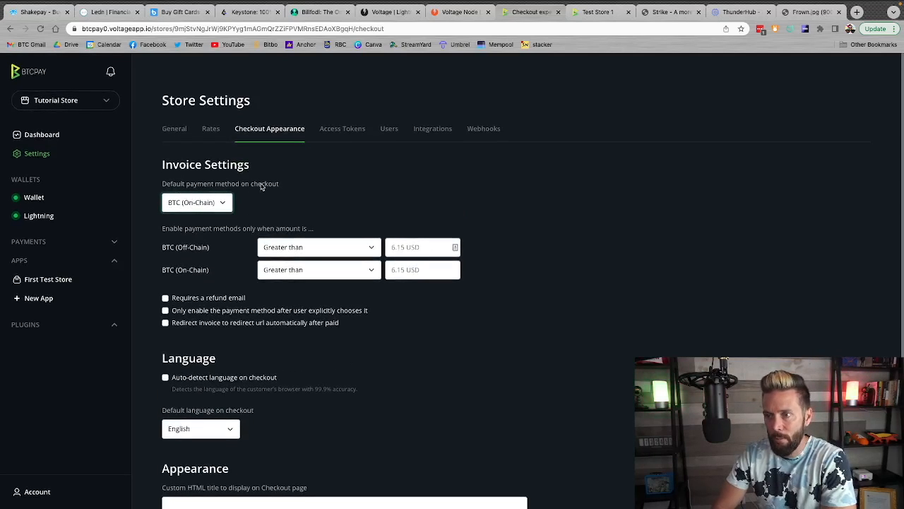
click(220, 204)
click(303, 207)
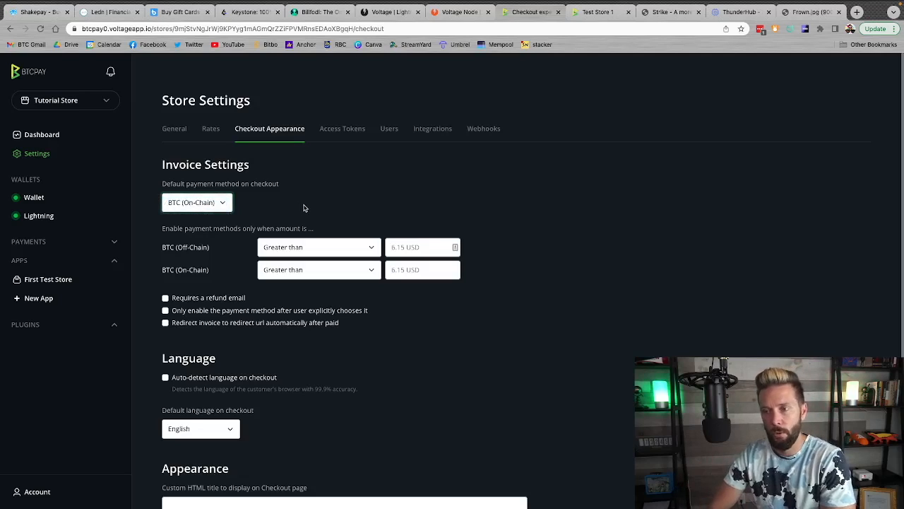
scroll(304, 207, down, 1)
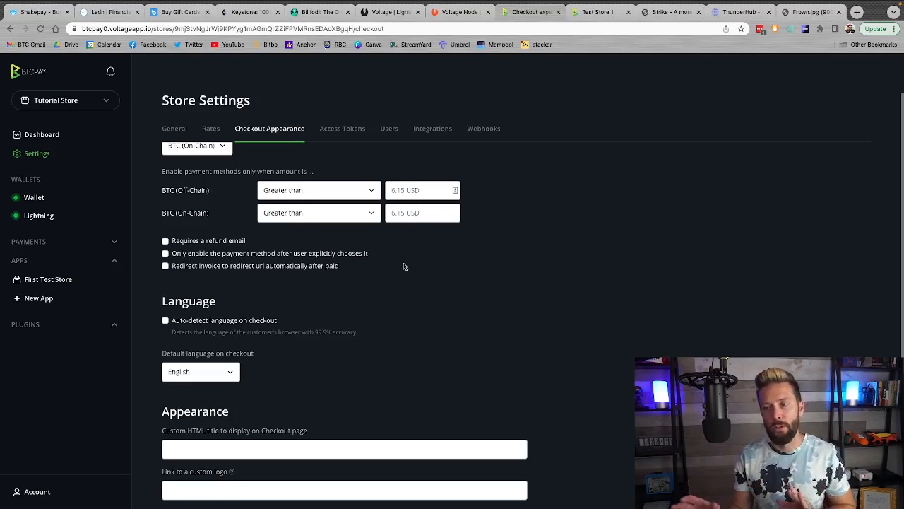
scroll(404, 266, down, 1)
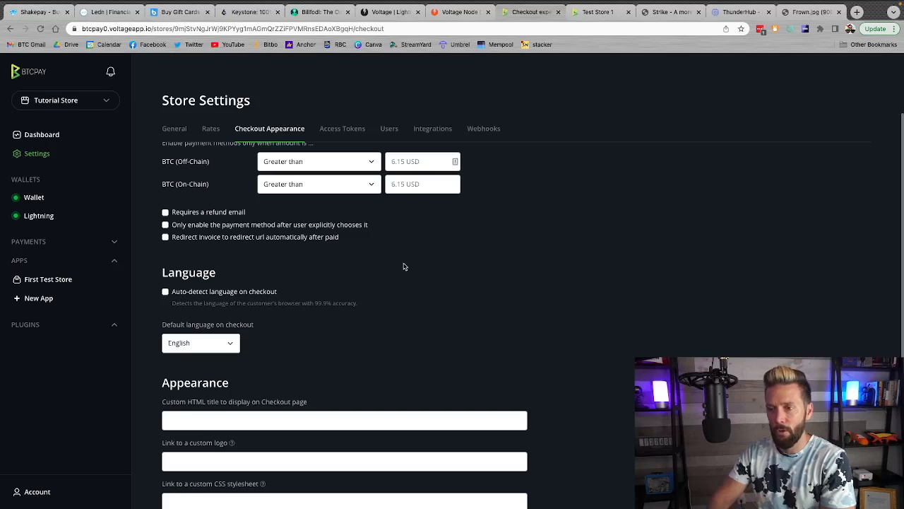
scroll(356, 253, up, 2)
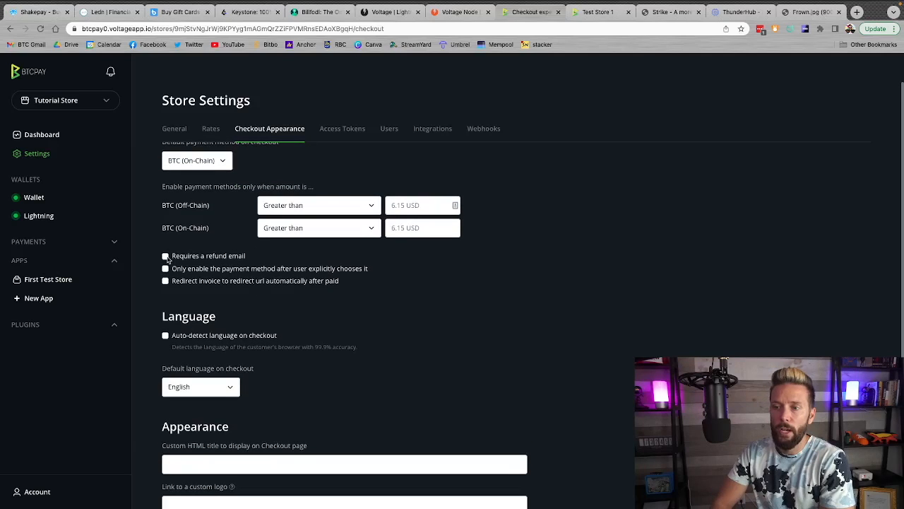
Toggle the Requires a refund email option in the store's invoice settings
click(165, 256)
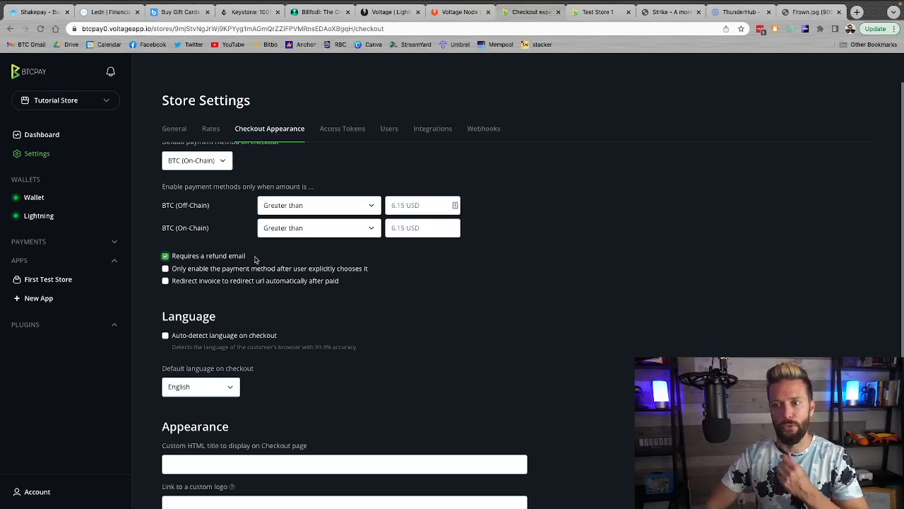
click(165, 255)
click(165, 255)
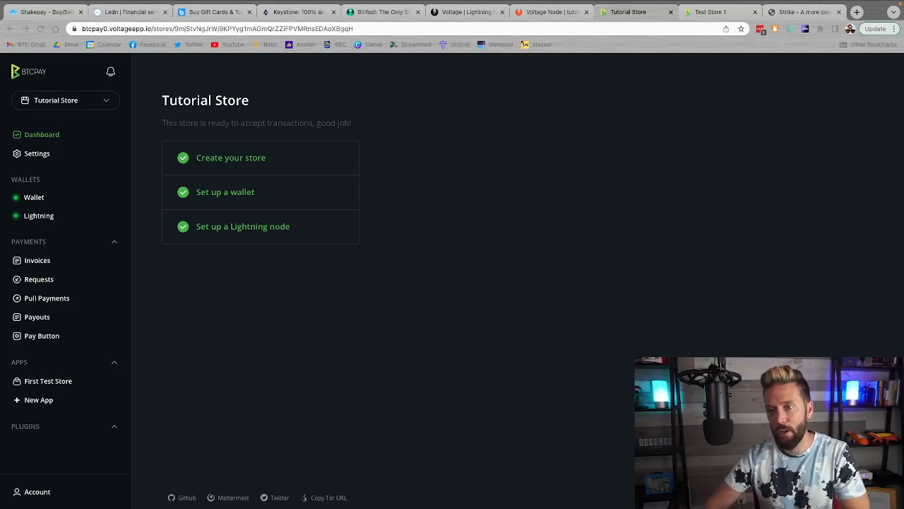
Create a new app of type Crowdfund named Test Fundraiser in the Tutorial Store
click(243, 355)
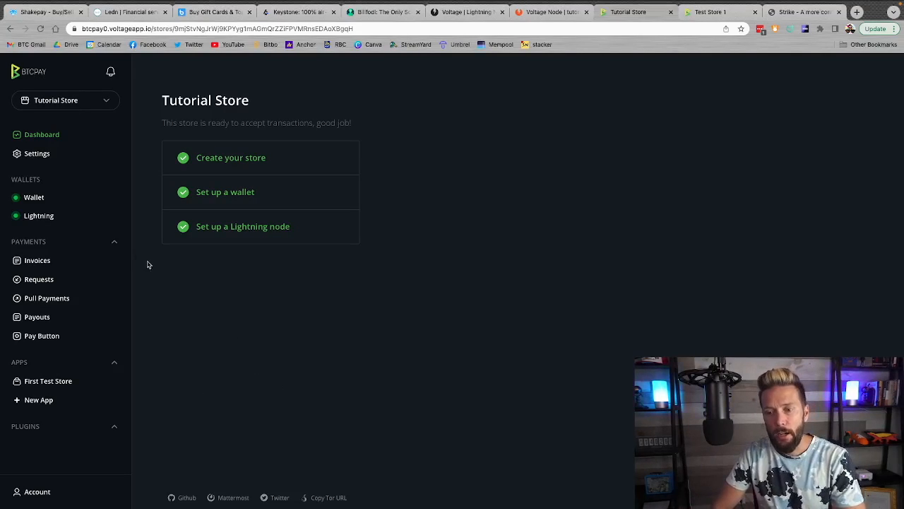
click(39, 401)
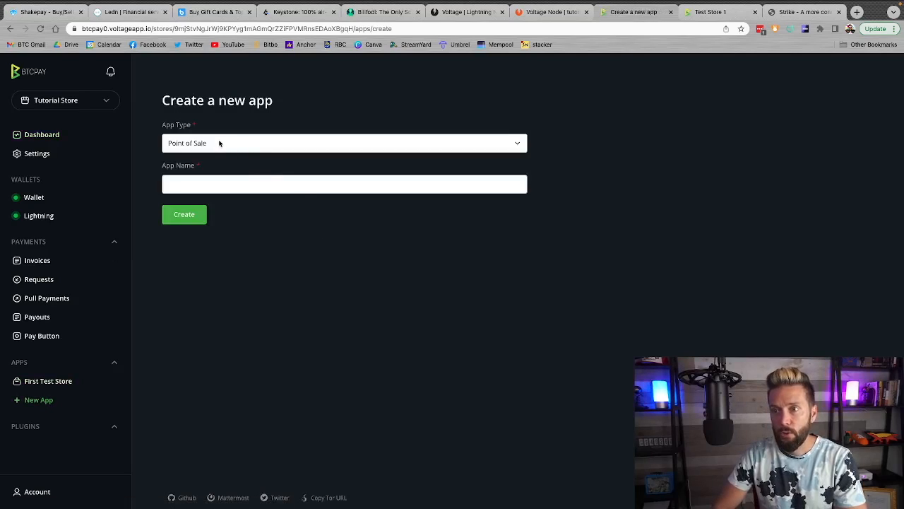
click(219, 142)
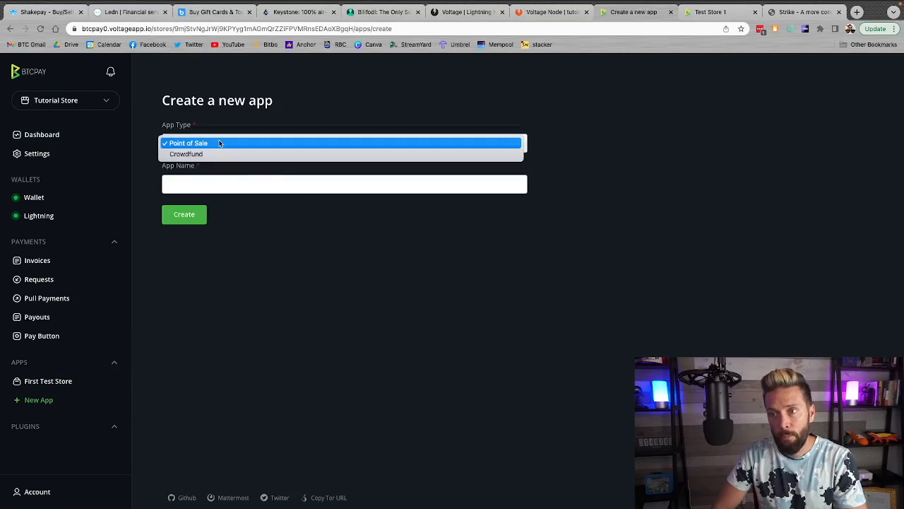
click(186, 154)
click(187, 185)
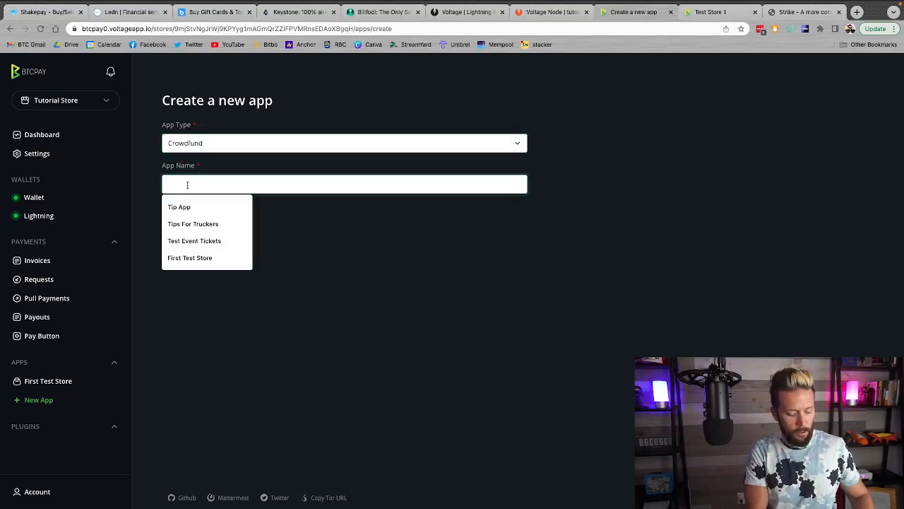
text(Test Fundraiser)
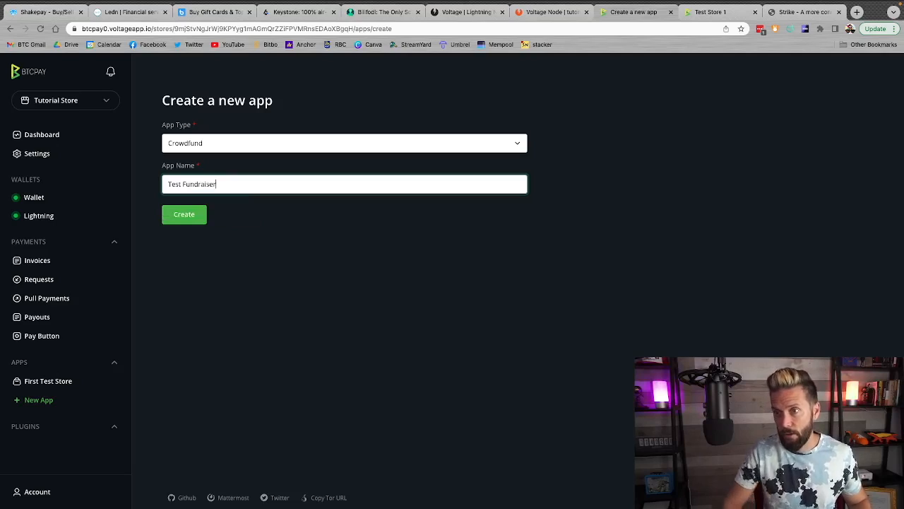
click(185, 214)
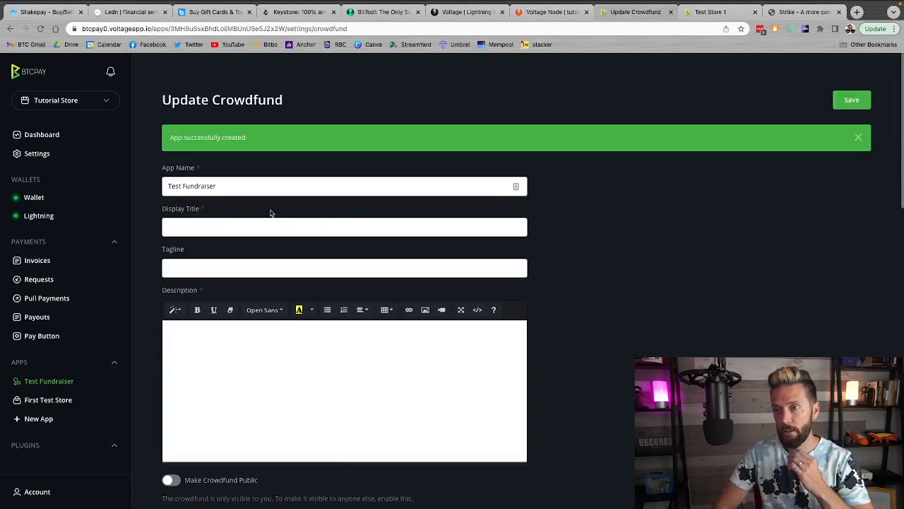
Set the crowdfund's display title to Donations and its tagline to "Testing donations"
click(199, 231)
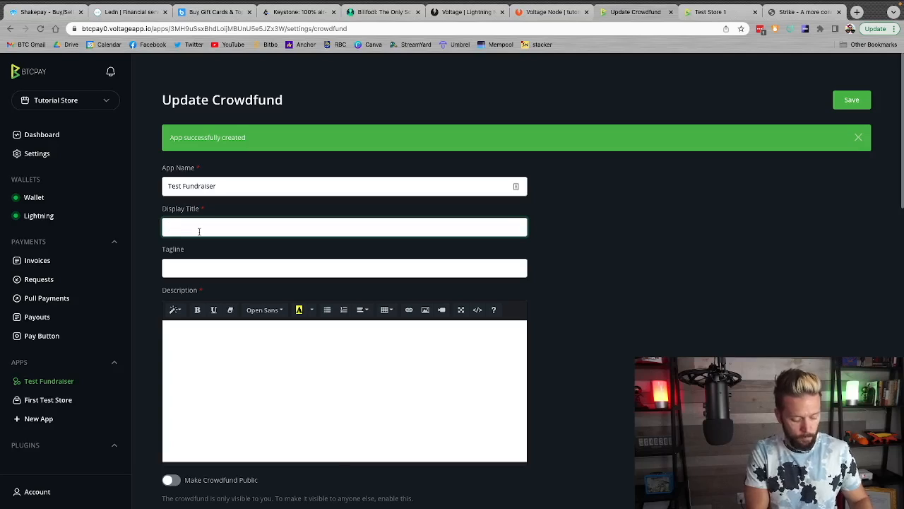
text(Donations)
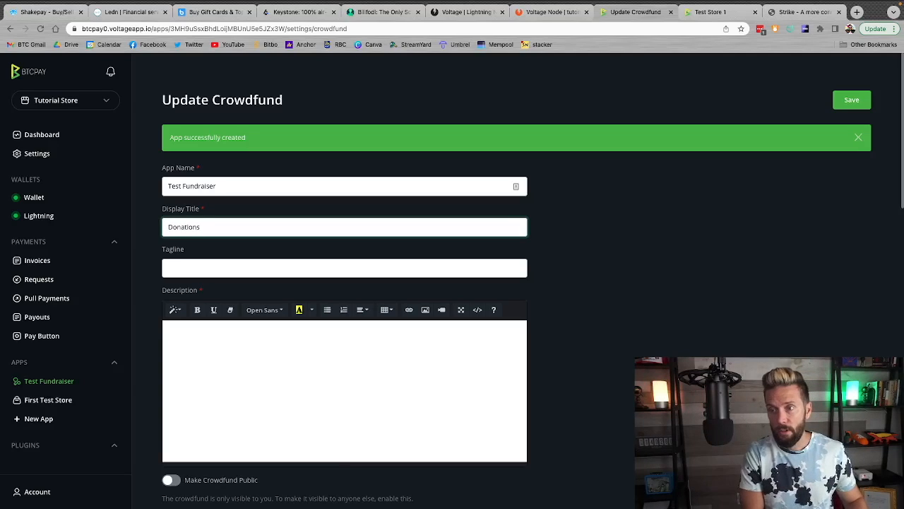
key(Tab)
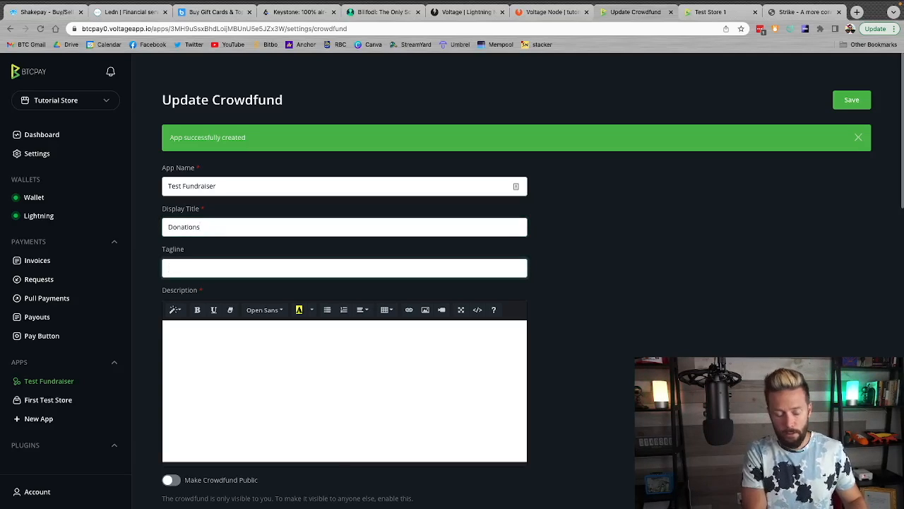
text(Test)
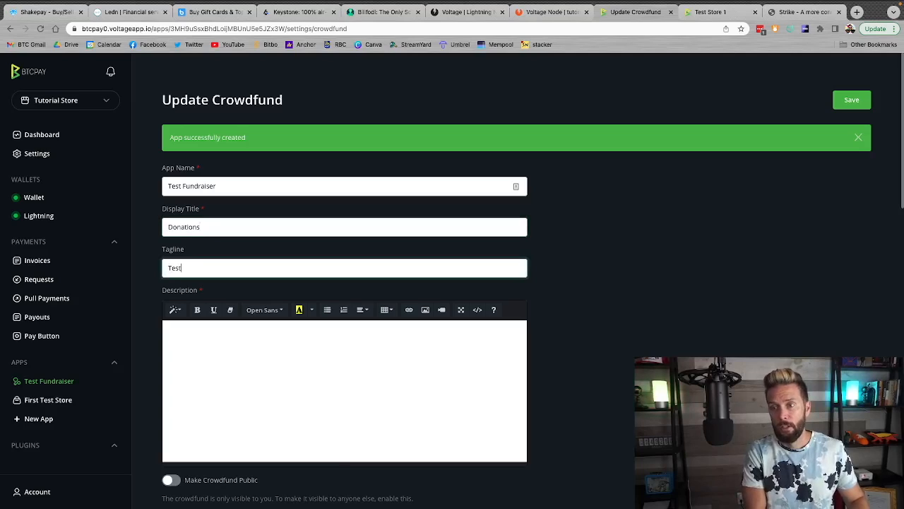
text(ing donations)
Enter "You can send me test sats here" as the crowdfund's description
key(Tab)
text(You can send me t)
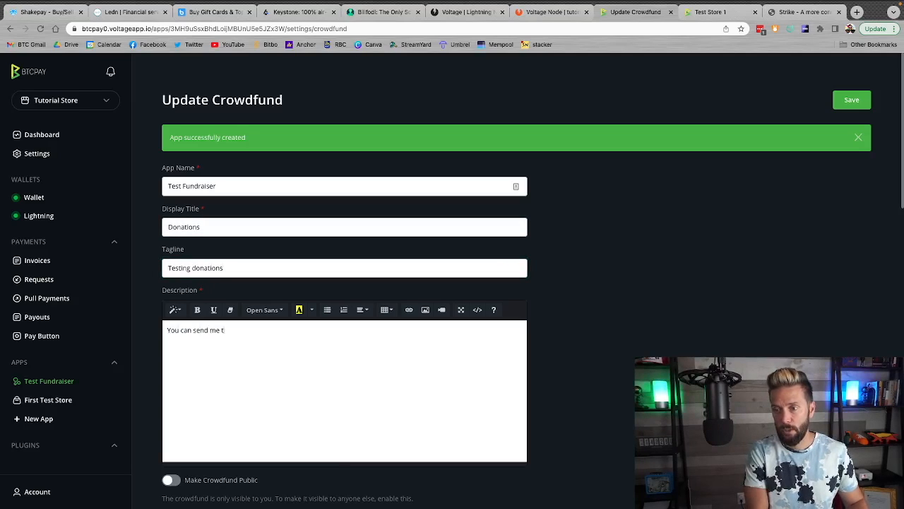
text(est sats here!)
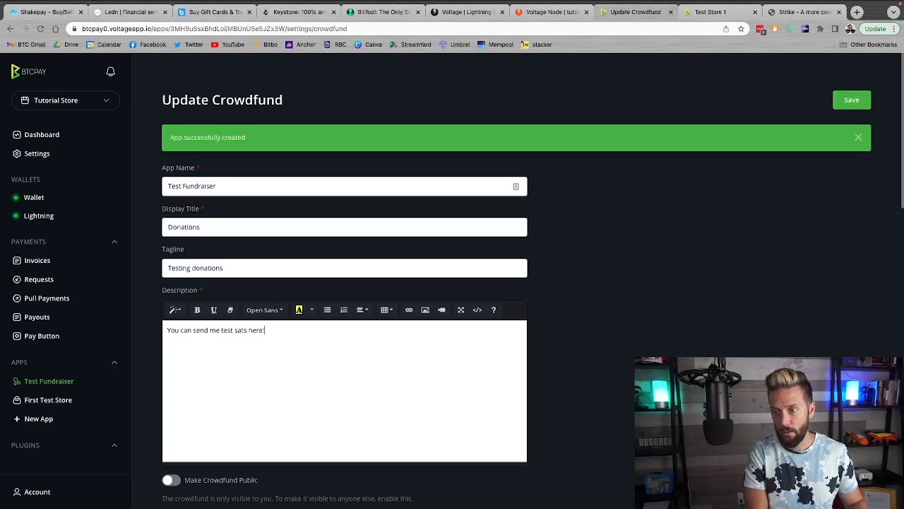
Make the crowdfund public and set its goal's target amount to 100 USD
scroll(578, 289, down, 3)
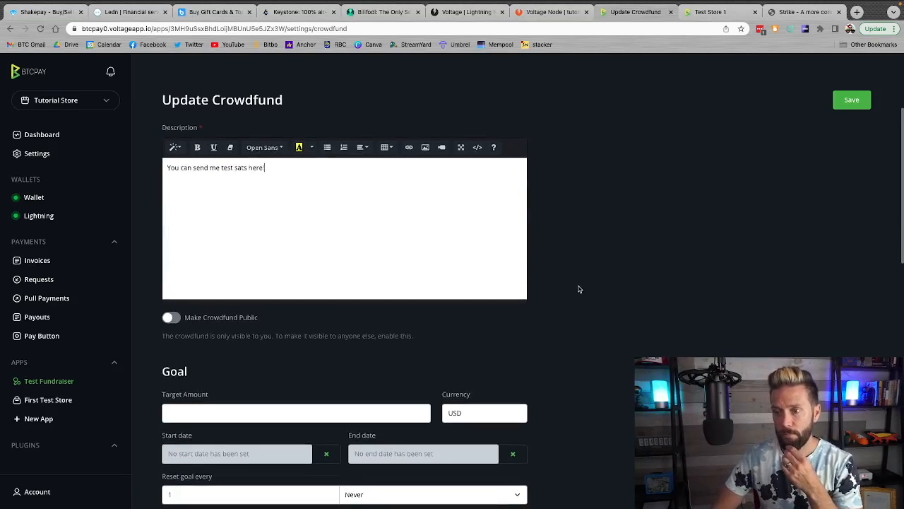
scroll(578, 289, up, 1)
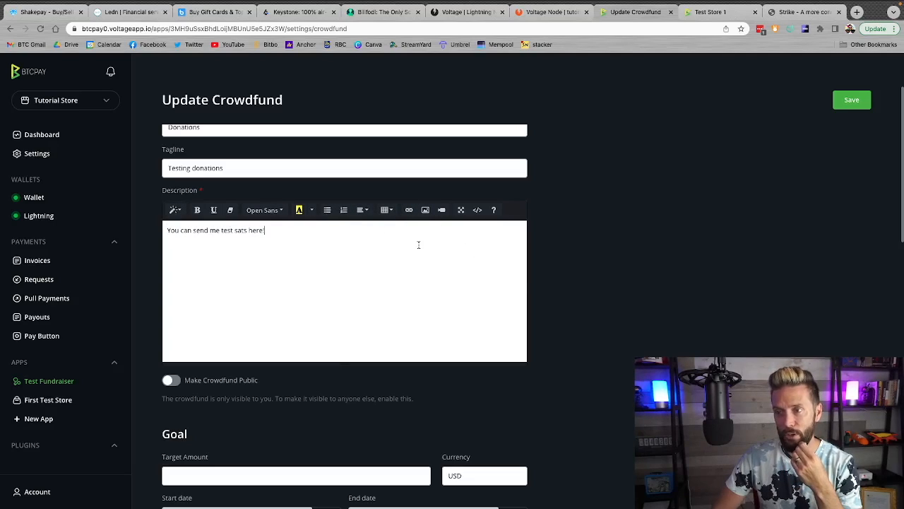
scroll(639, 353, down, 4)
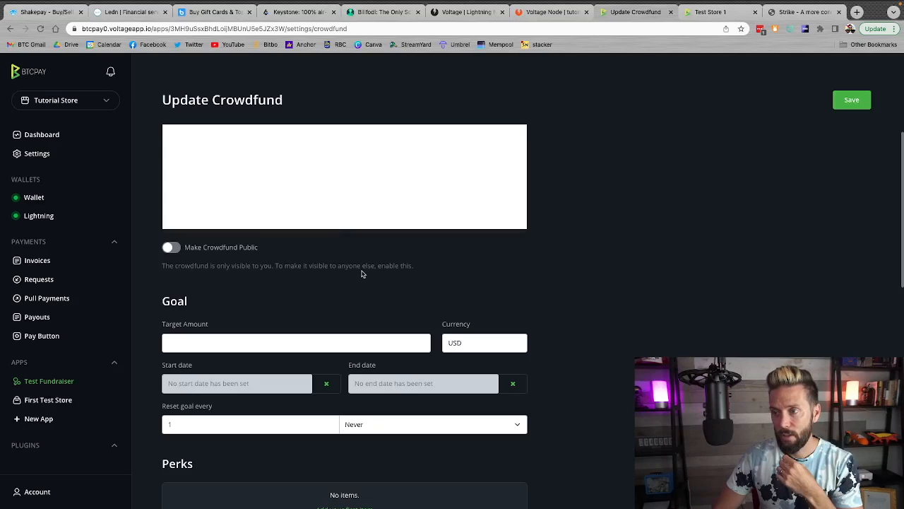
click(175, 249)
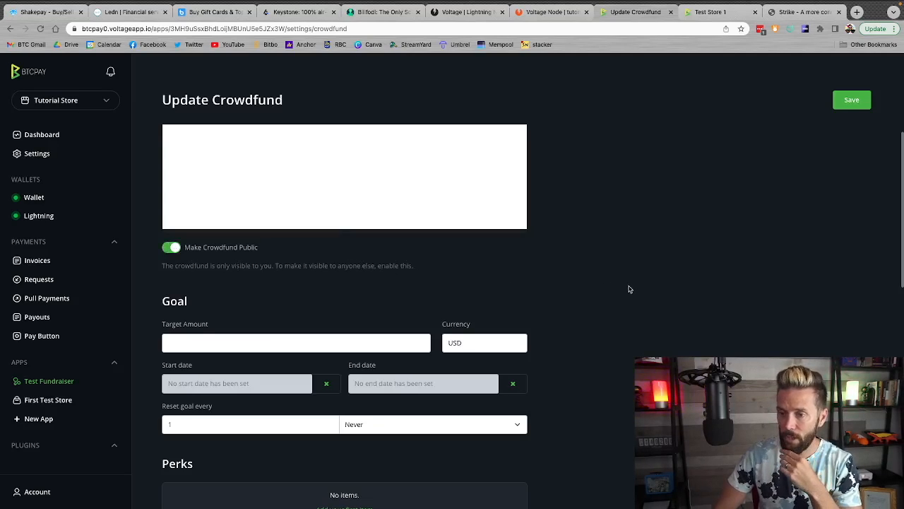
click(229, 241)
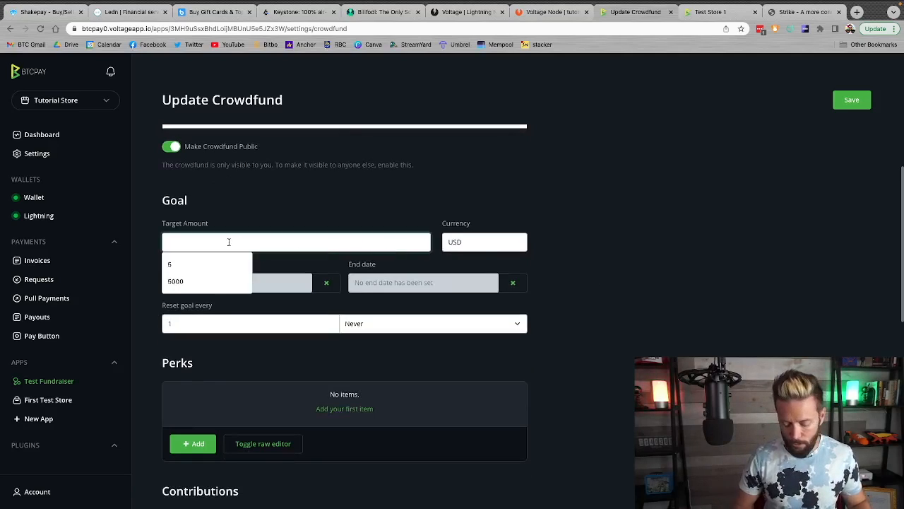
text(100)
click(633, 271)
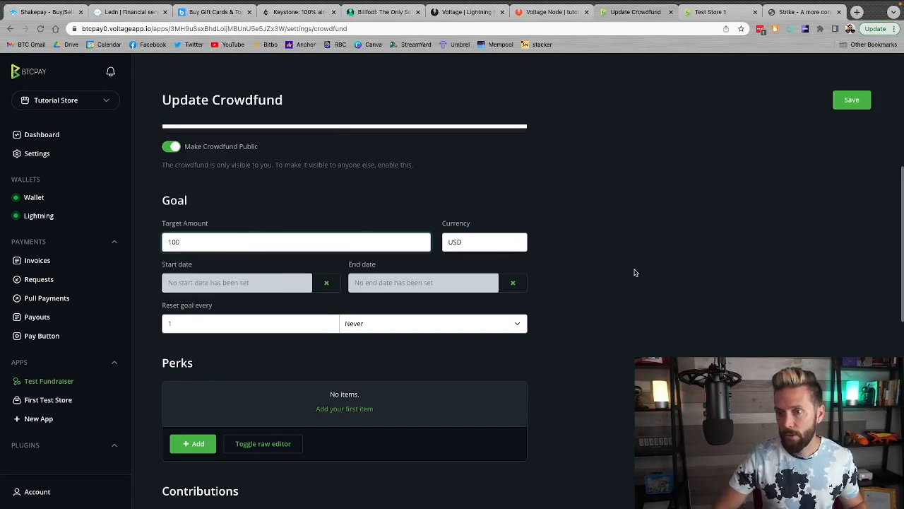
scroll(634, 270, down, 2)
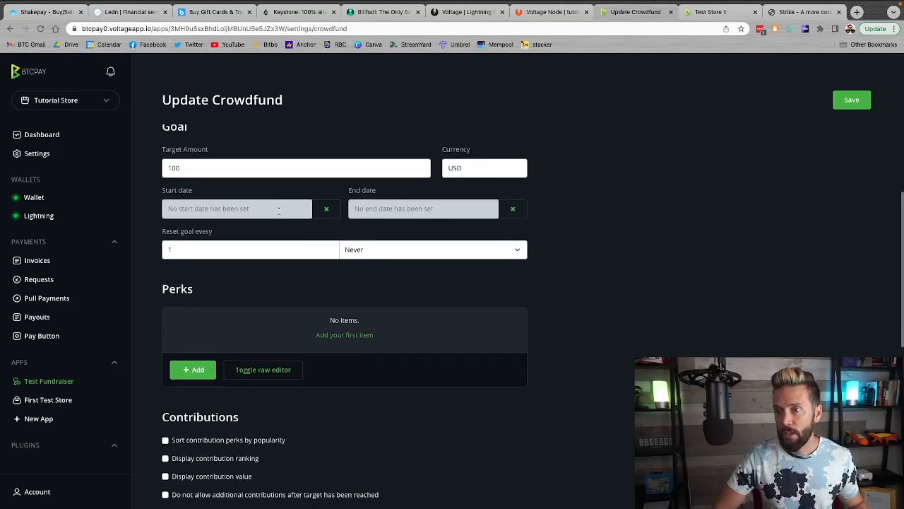
Examine the crowdfund's start date, goal reset interval, perks, contribution, behavior, sound and animation options
click(279, 209)
click(587, 238)
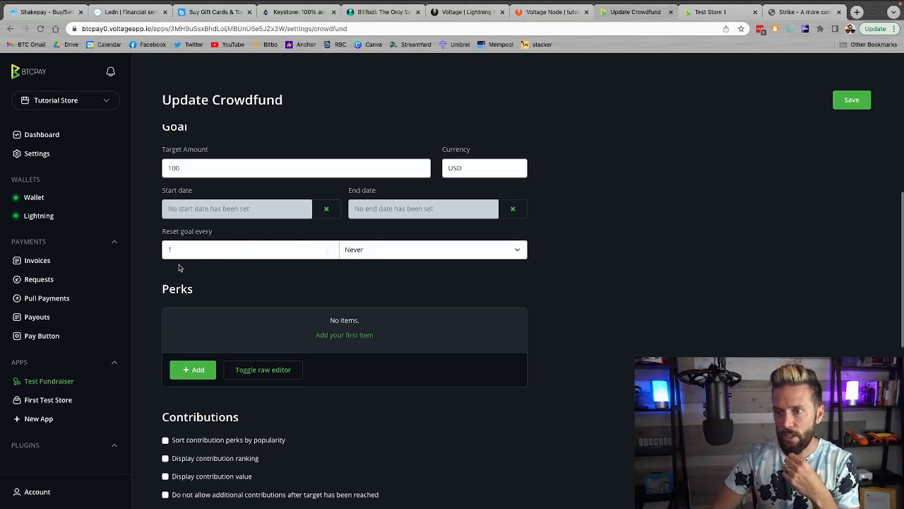
click(524, 250)
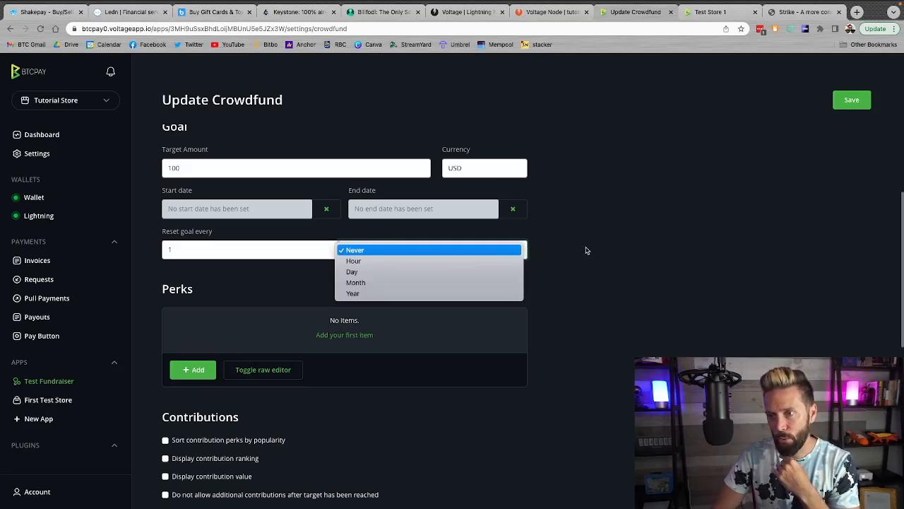
click(610, 253)
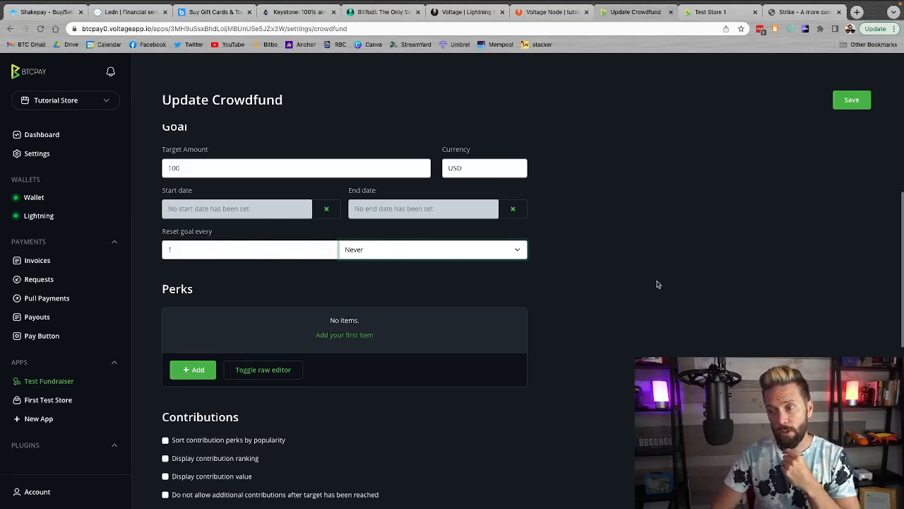
scroll(657, 284, down, 3)
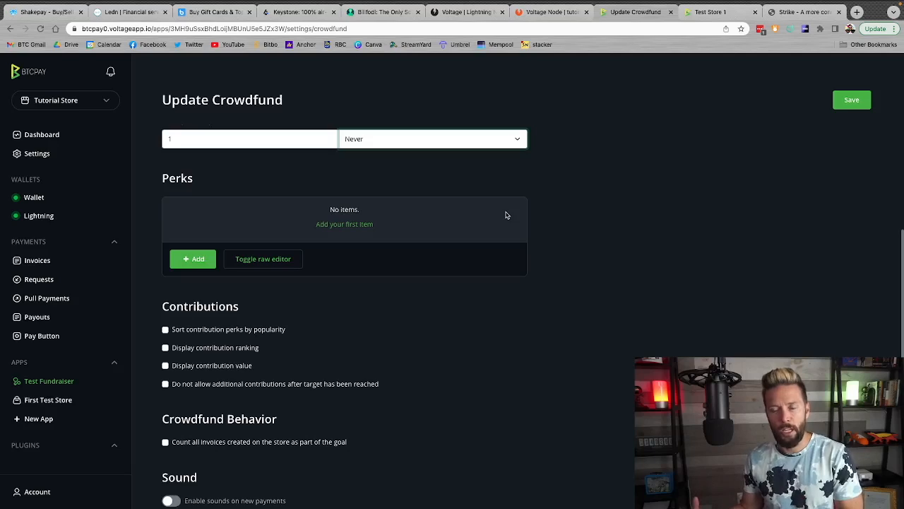
scroll(506, 215, down, 3)
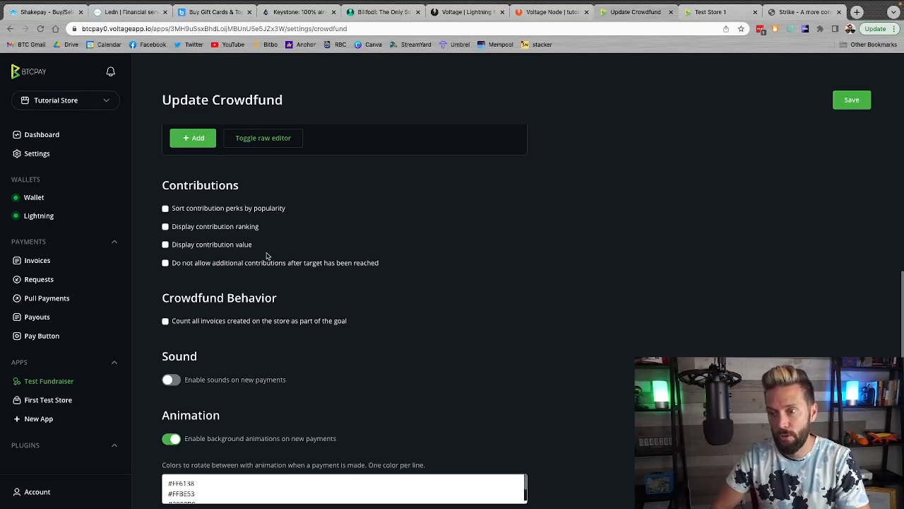
scroll(347, 312, down, 2)
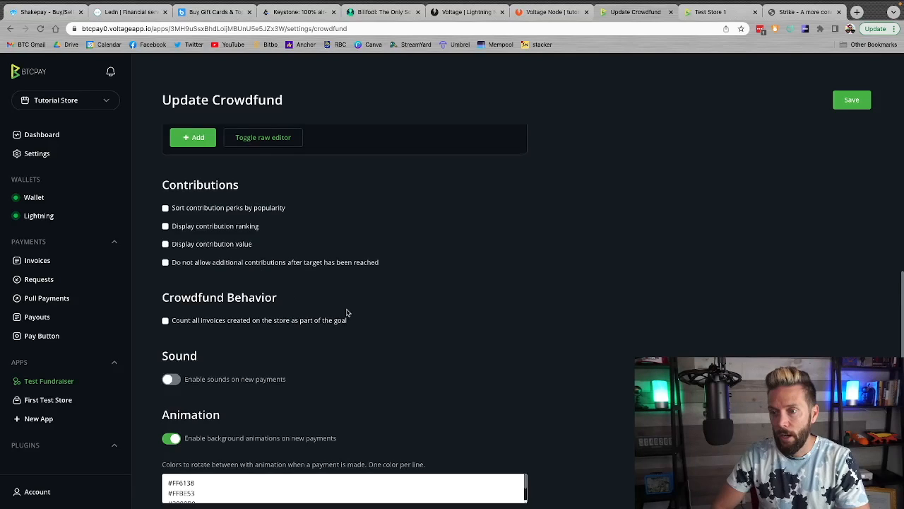
scroll(424, 367, up, 12)
scroll(454, 394, down, 8)
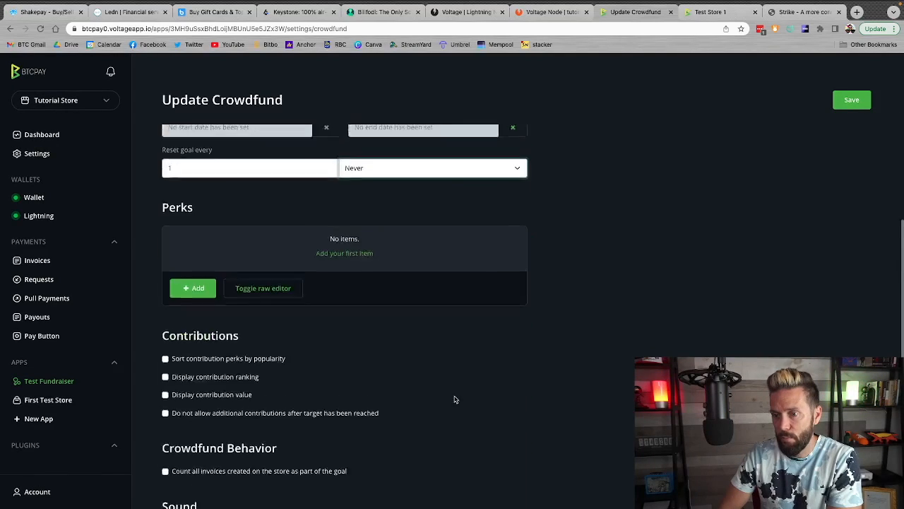
scroll(394, 292, down, 5)
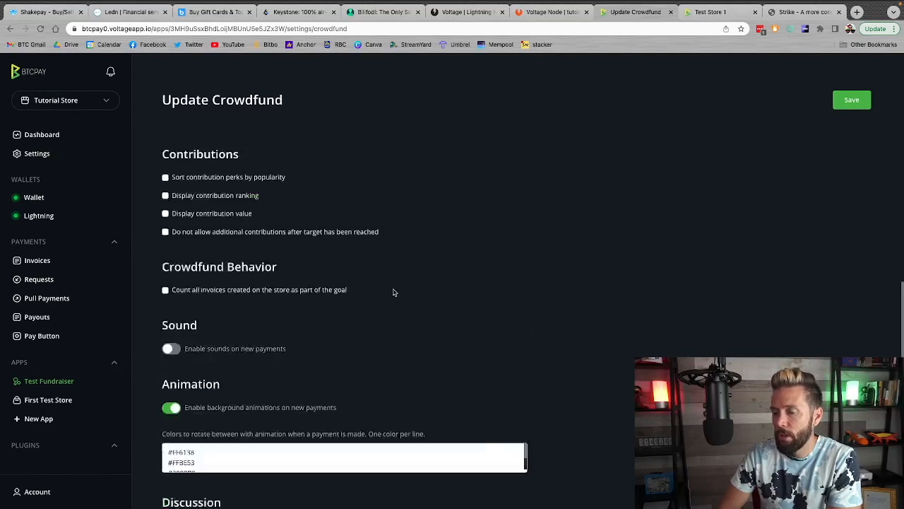
scroll(619, 305, up, 20)
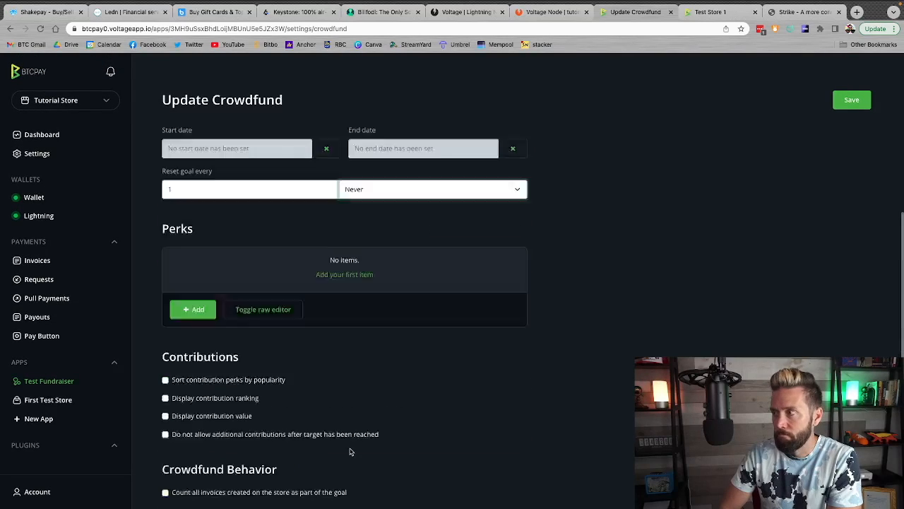
Save the Test Fundraiser crowdfund settings and open its public donation page
click(853, 101)
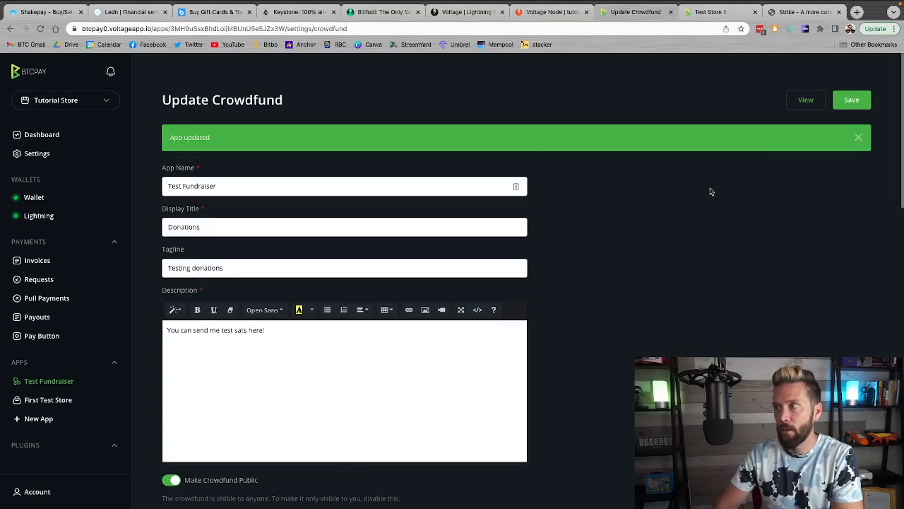
click(794, 102)
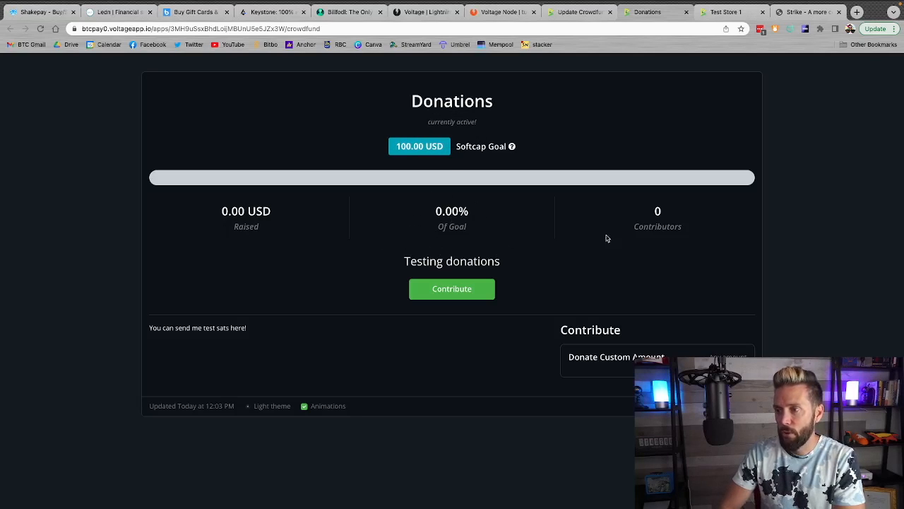
Create a custom-amount donation invoice using the contact and refund email, and close it without paying
click(445, 291)
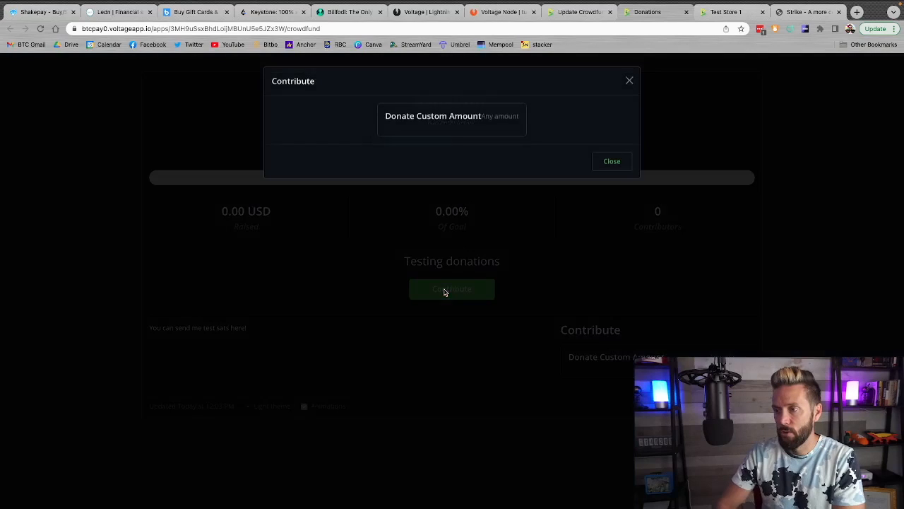
click(438, 124)
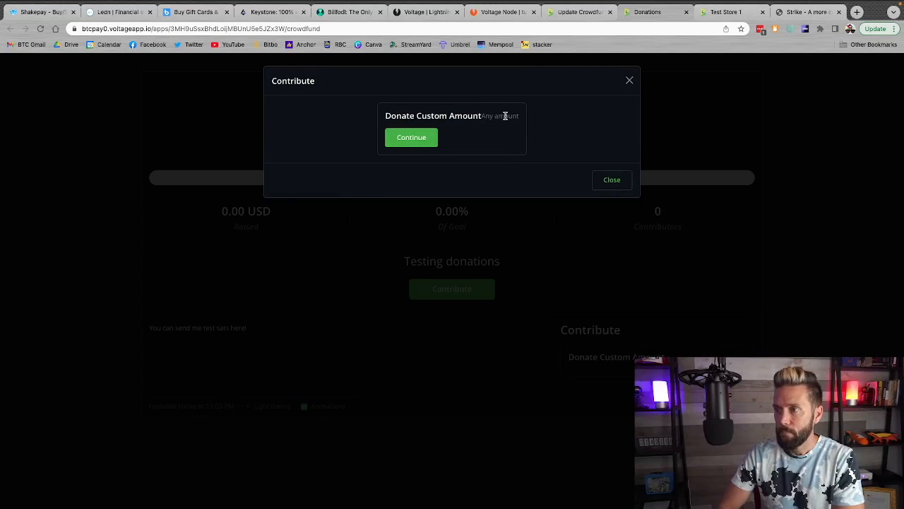
click(434, 137)
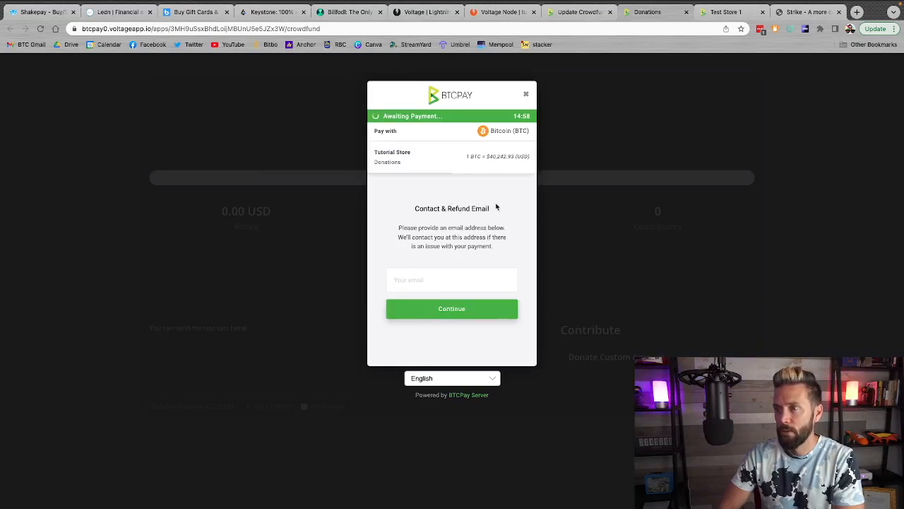
click(432, 282)
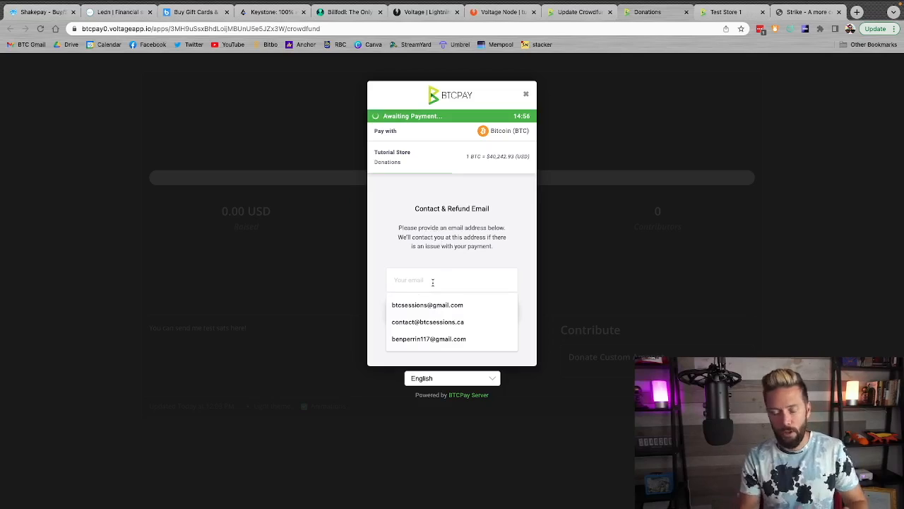
click(427, 304)
click(428, 307)
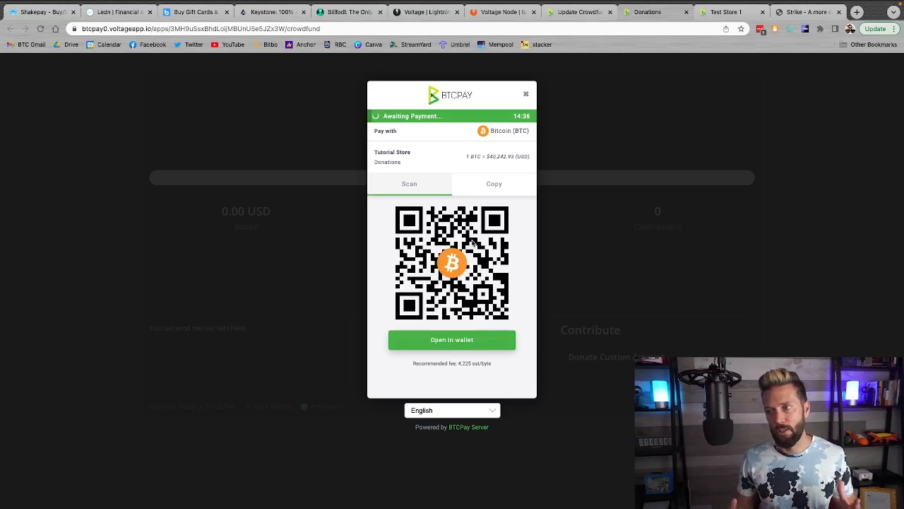
click(524, 96)
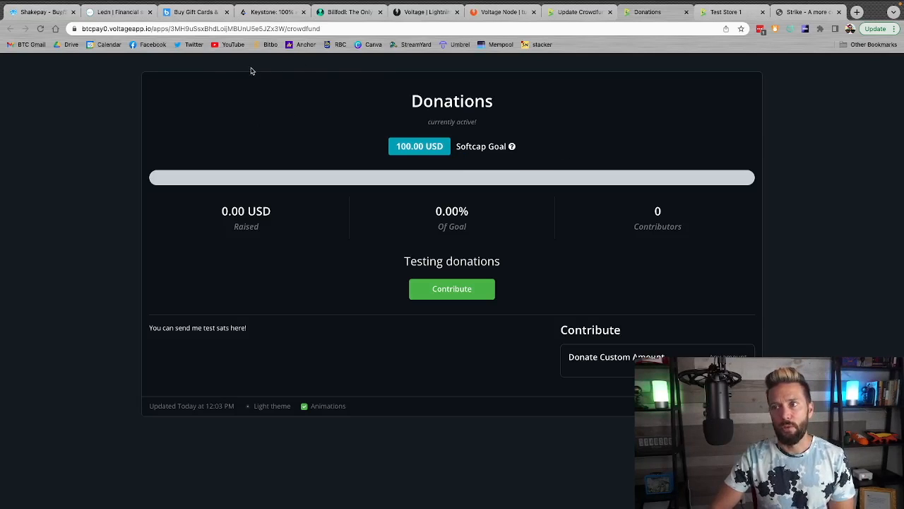
Go to btcsessions.ca/events and examine the New York Self-Custody and Coldcard workshop listings
click(212, 28)
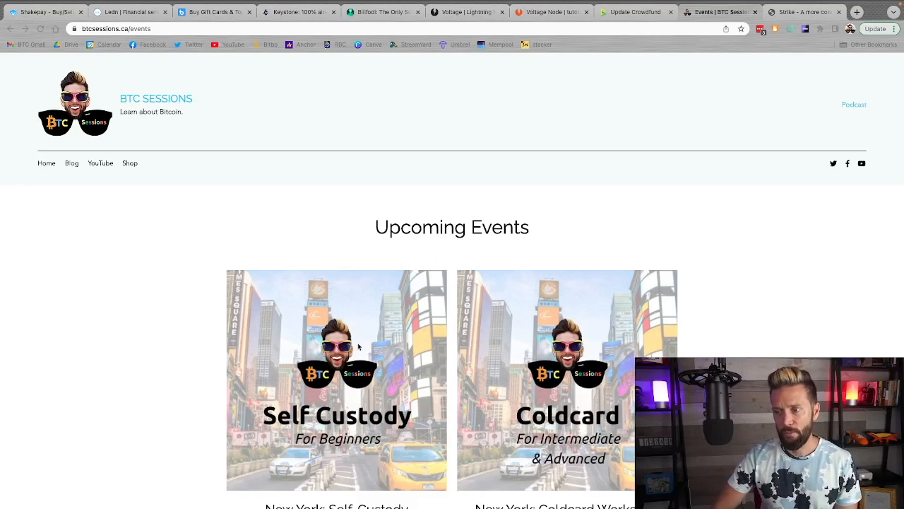
click(103, 320)
scroll(175, 321, down, 1)
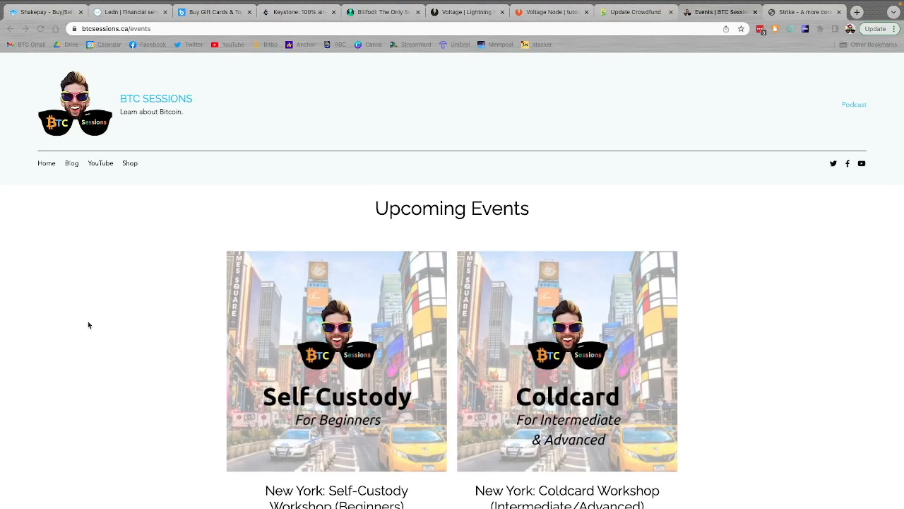
scroll(88, 321, down, 1)
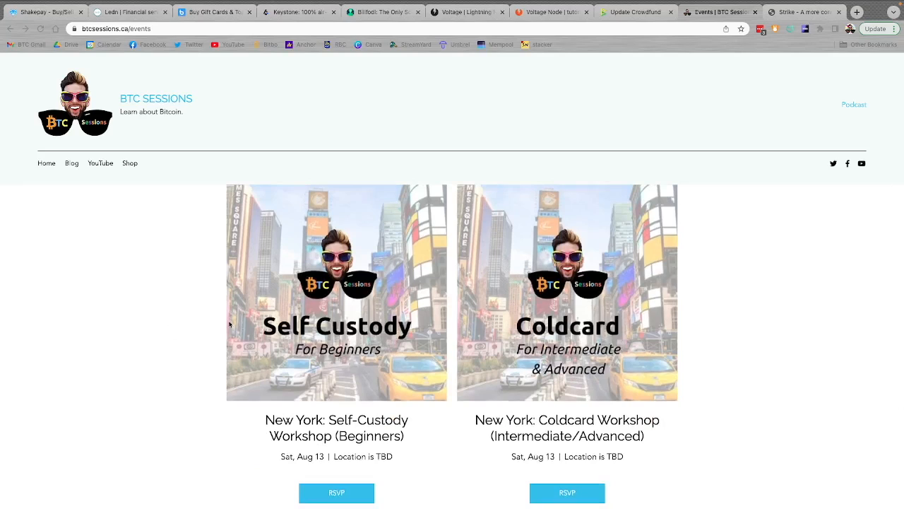
click(150, 310)
mouse_move(344, 317)
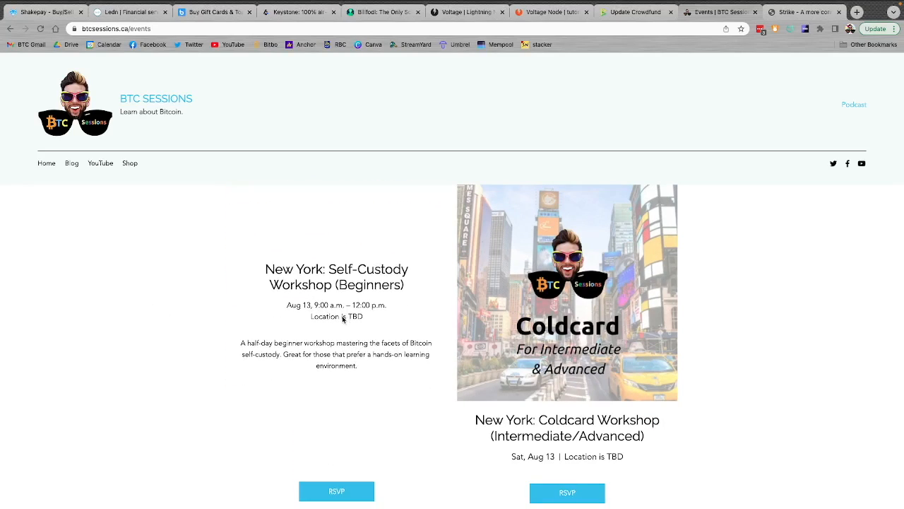
mouse_move(573, 283)
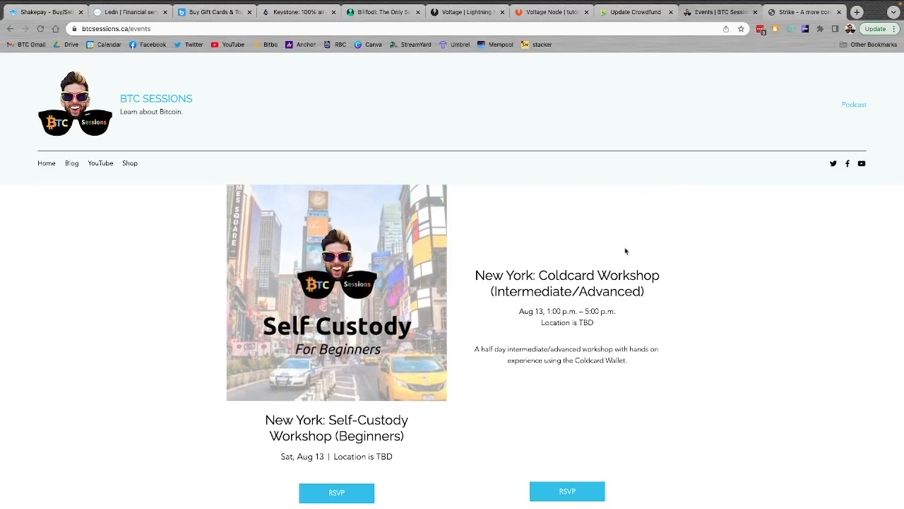
scroll(671, 337, up, 1)
scroll(671, 337, down, 1)
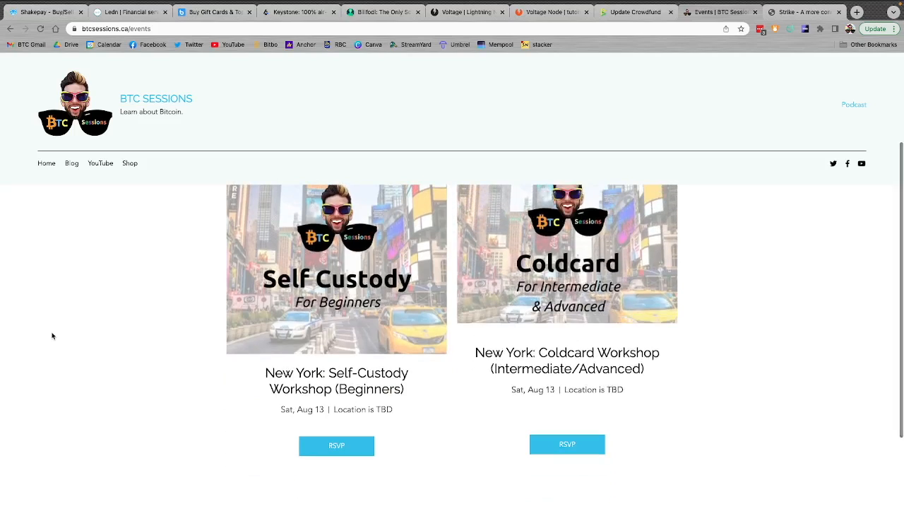
scroll(52, 335, up, 1)
mouse_move(327, 294)
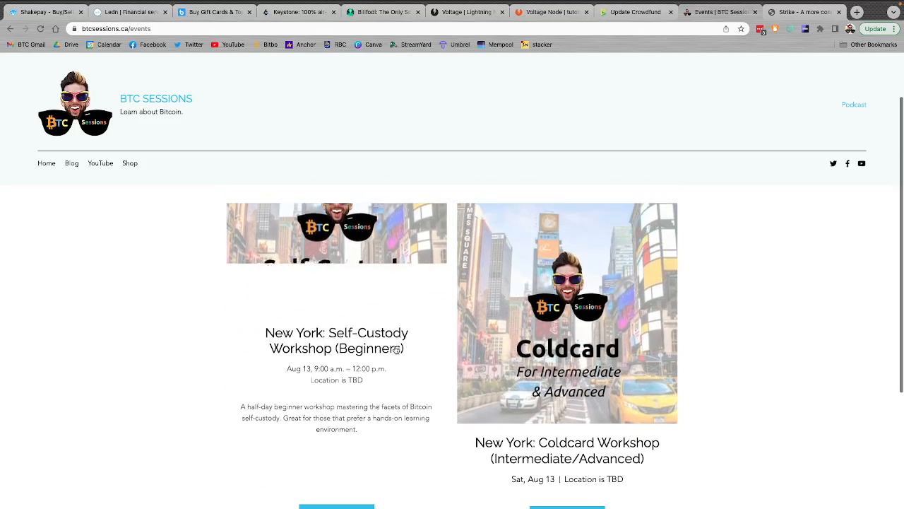
Open the New York Self-Custody Workshop (Beginners) event details and follow its RSVP link to the ticket store
click(327, 294)
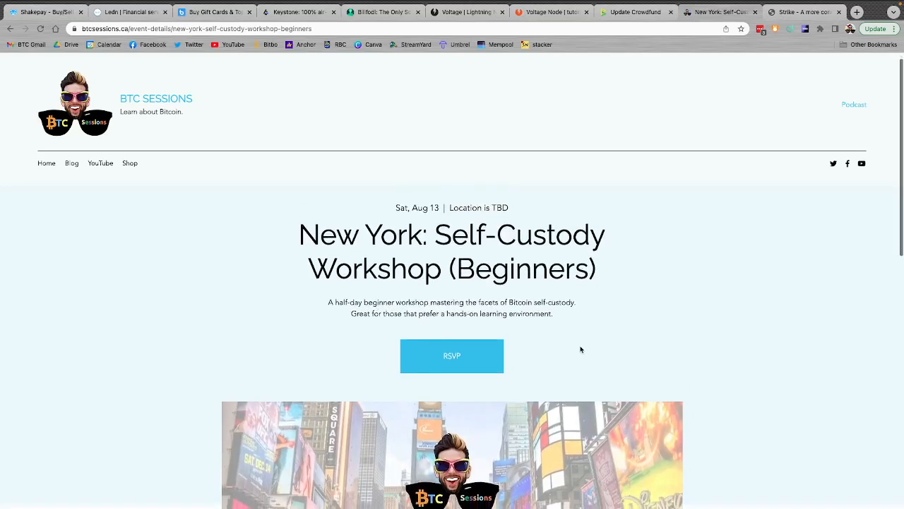
scroll(581, 349, down, 5)
scroll(581, 349, down, 4)
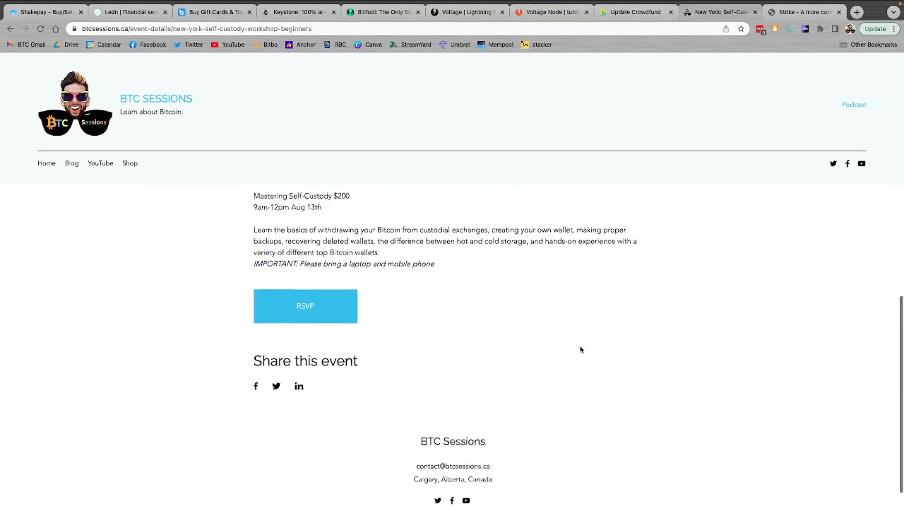
scroll(581, 349, up, 10)
scroll(581, 349, down, 2)
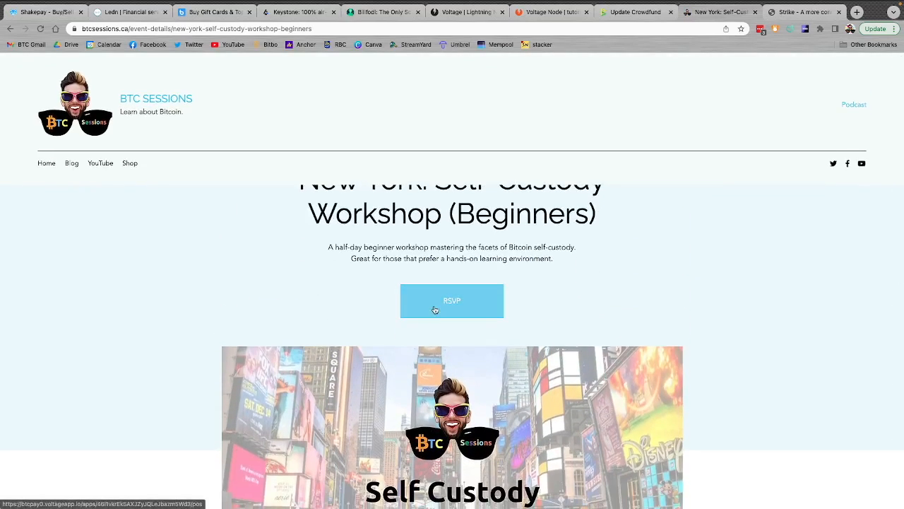
click(435, 310)
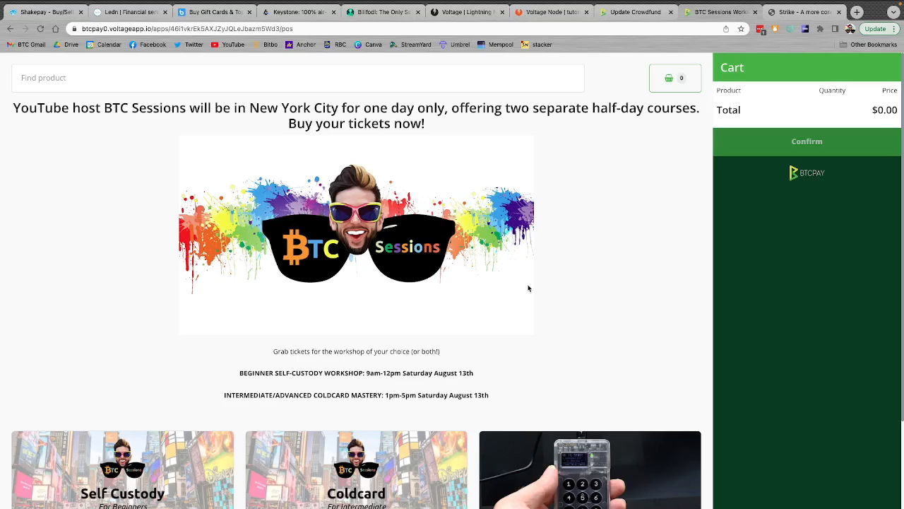
Add one NEW YORK Coldcard (Inter/Advanced) ticket and one Coldcard Bundle to the cart
scroll(529, 289, down, 2)
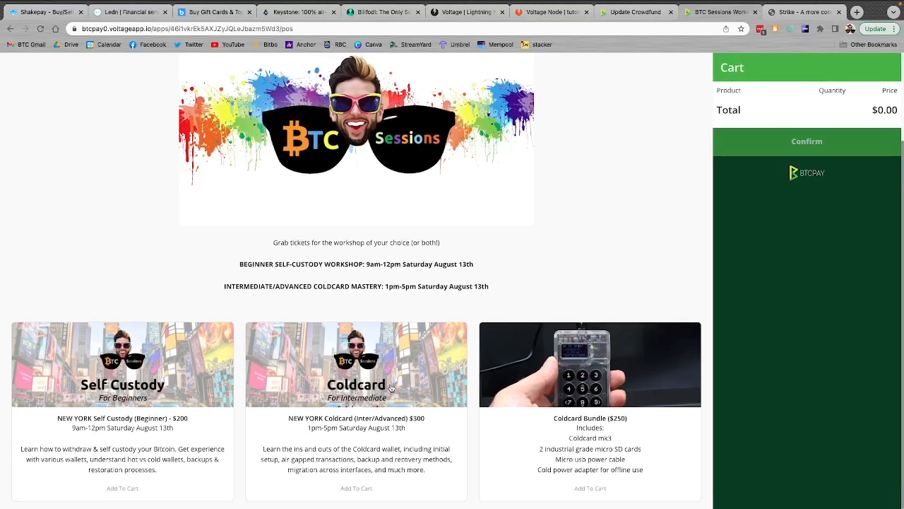
click(358, 400)
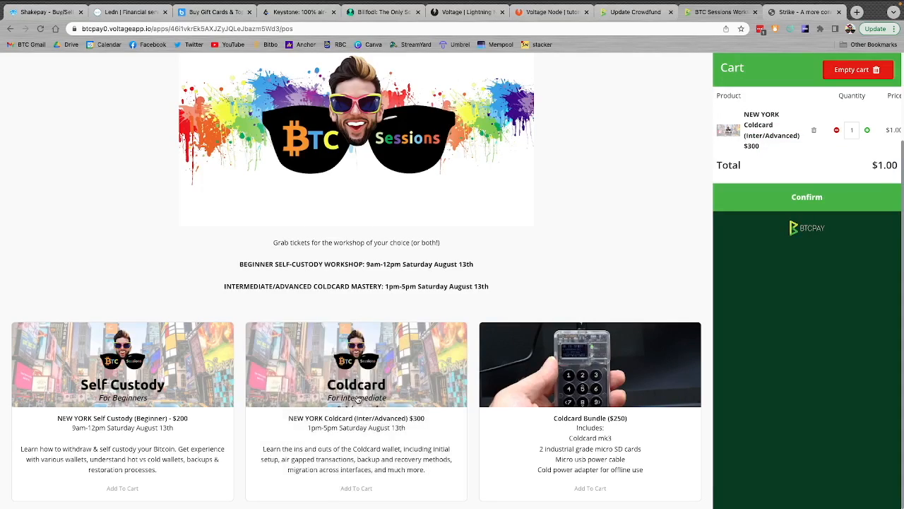
click(592, 417)
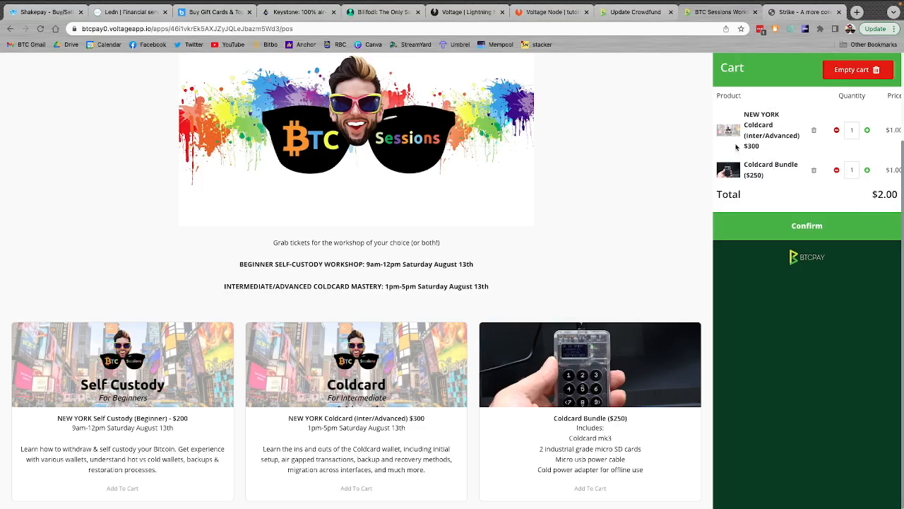
Confirm the ticket cart, proceed to payment, and submit the contact and refund email on the workshop invoice
click(824, 231)
click(542, 171)
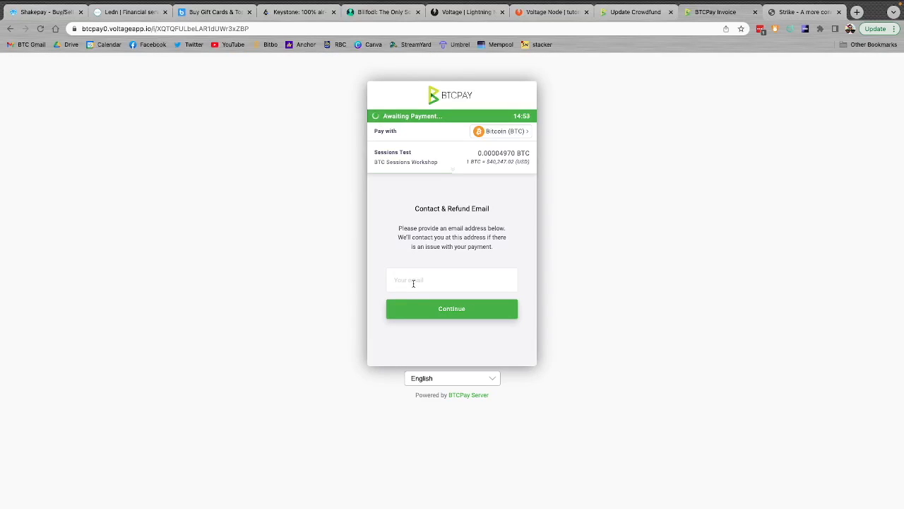
click(413, 283)
click(400, 303)
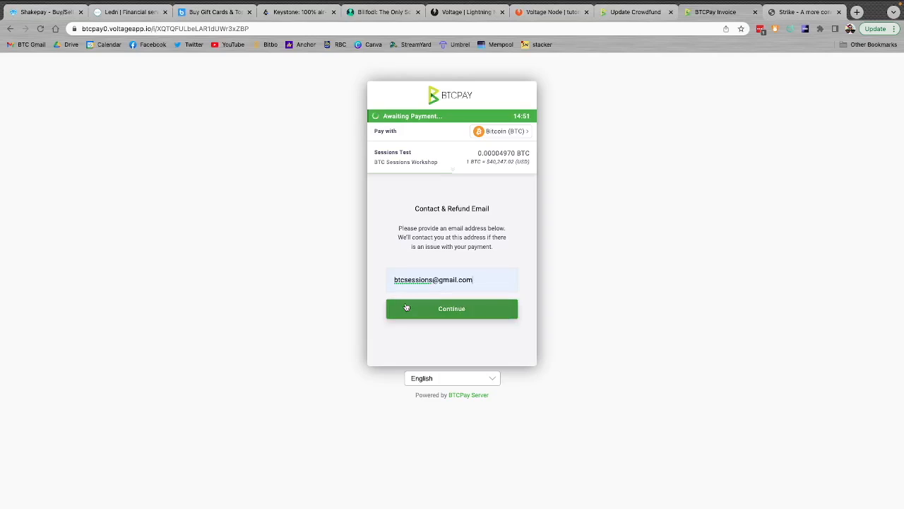
click(447, 318)
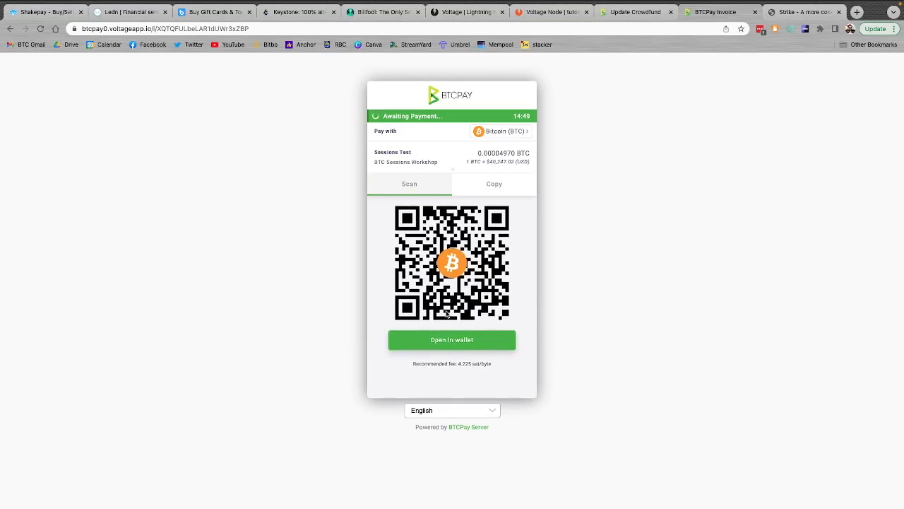
Switch the workshop invoice's payment method to Bitcoin (Lightning) and read through the purchase thank-you page
click(505, 132)
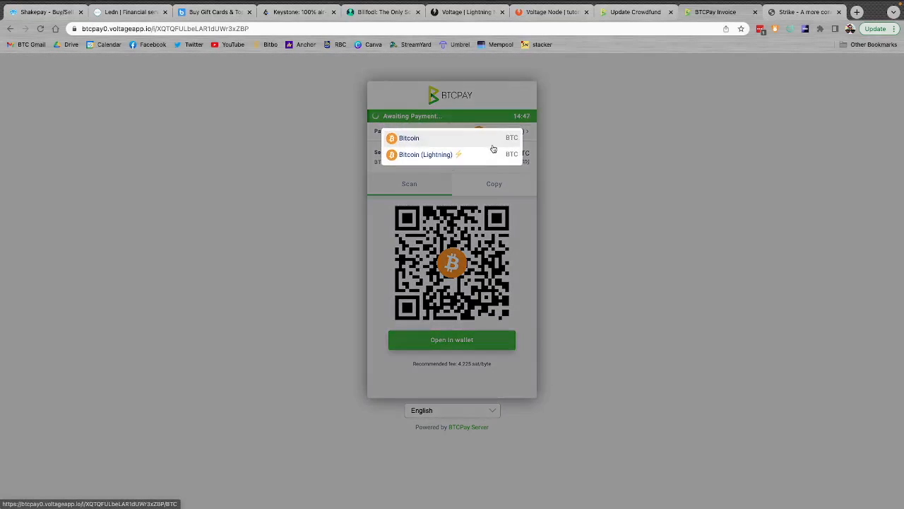
click(459, 156)
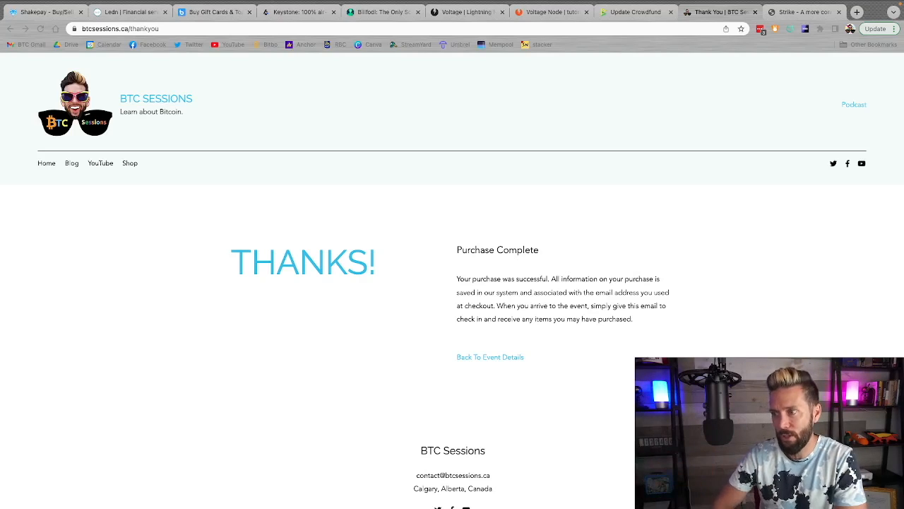
scroll(558, 279, down, 1)
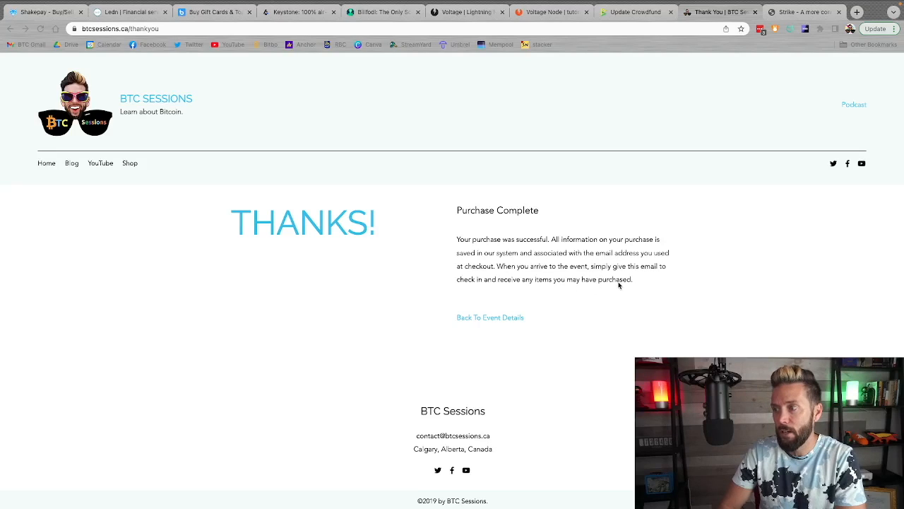
scroll(623, 298, up, 1)
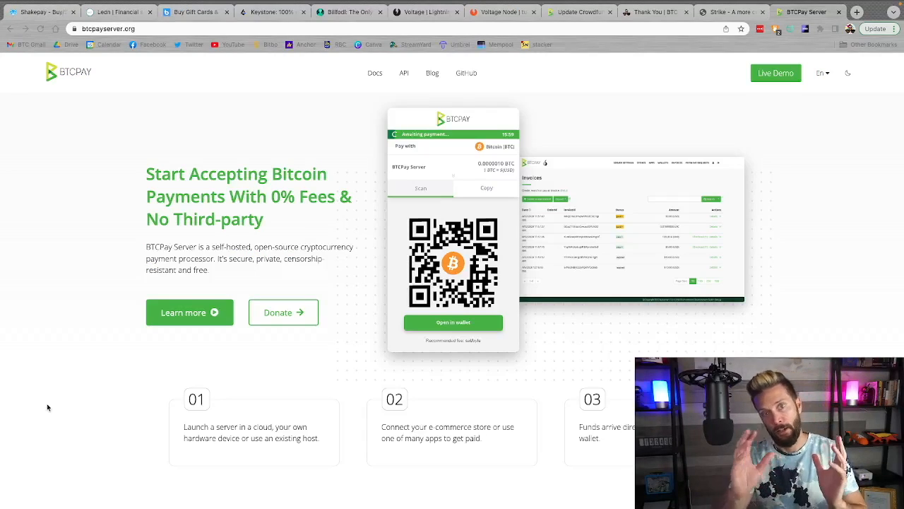
Examine the btcpayserver.org homepage, focusing on its Integrations and plugins section
scroll(562, 329, down, 1)
scroll(562, 329, up, 1)
scroll(563, 330, down, 10)
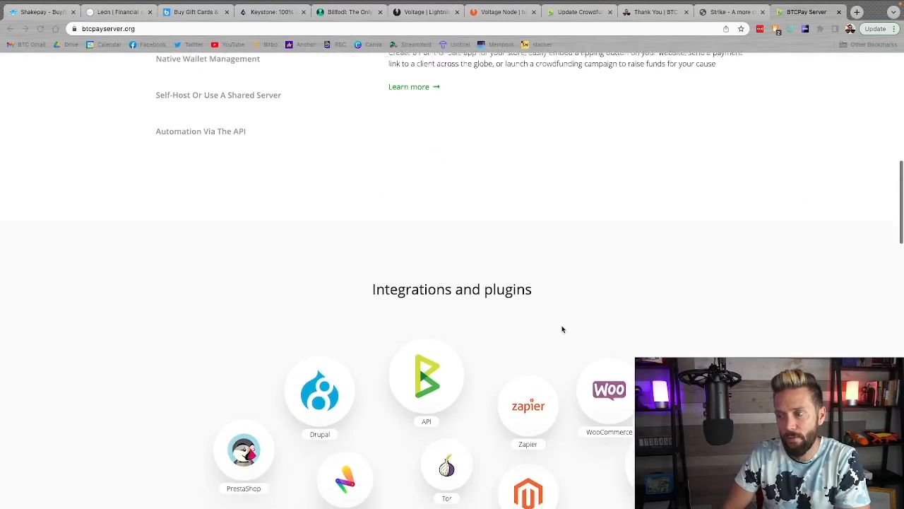
scroll(563, 330, down, 1)
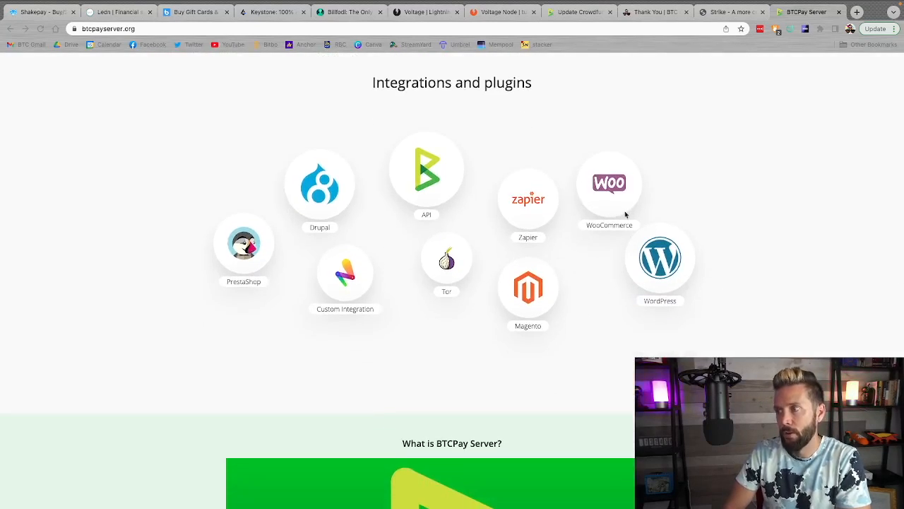
scroll(674, 283, down, 1)
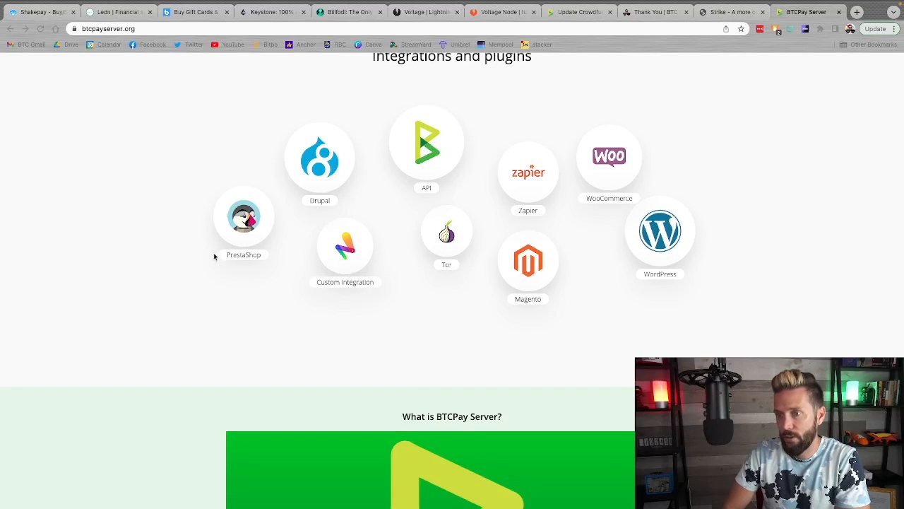
scroll(496, 226, down, 1)
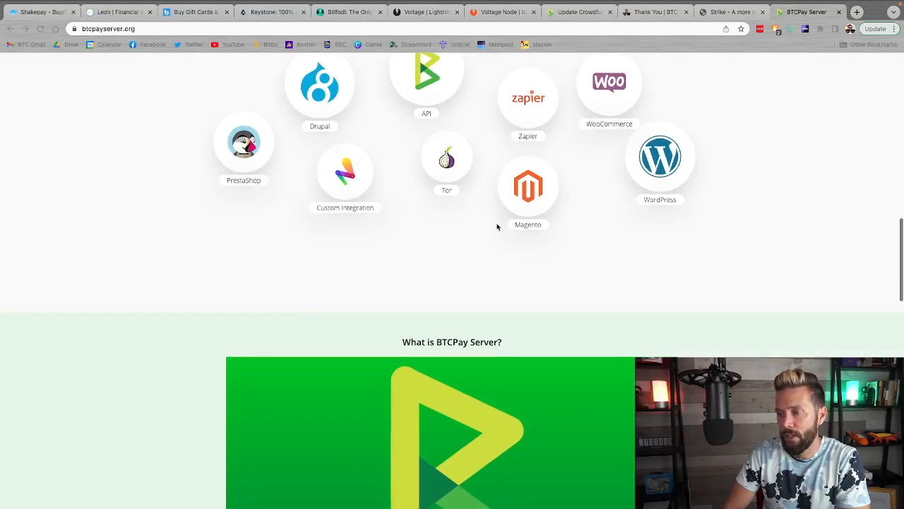
scroll(496, 226, up, 2)
scroll(497, 226, down, 2)
scroll(497, 226, up, 10)
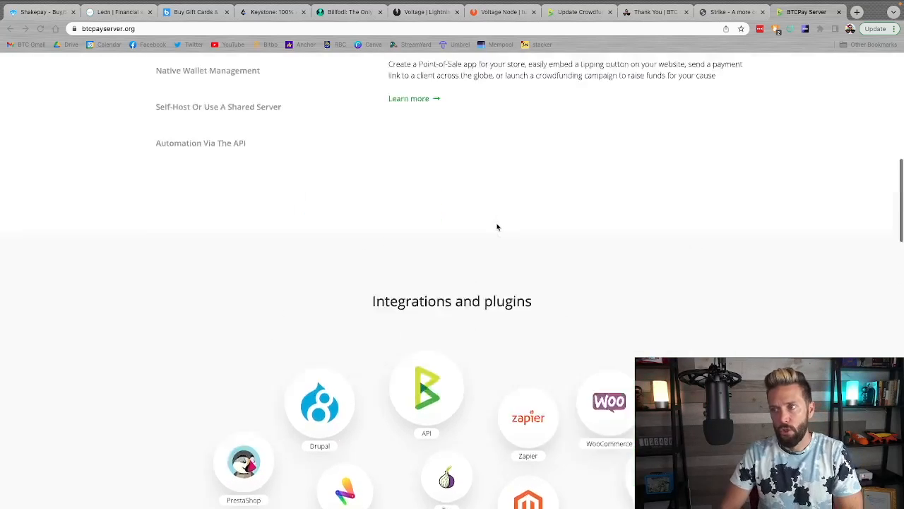
scroll(498, 226, down, 1)
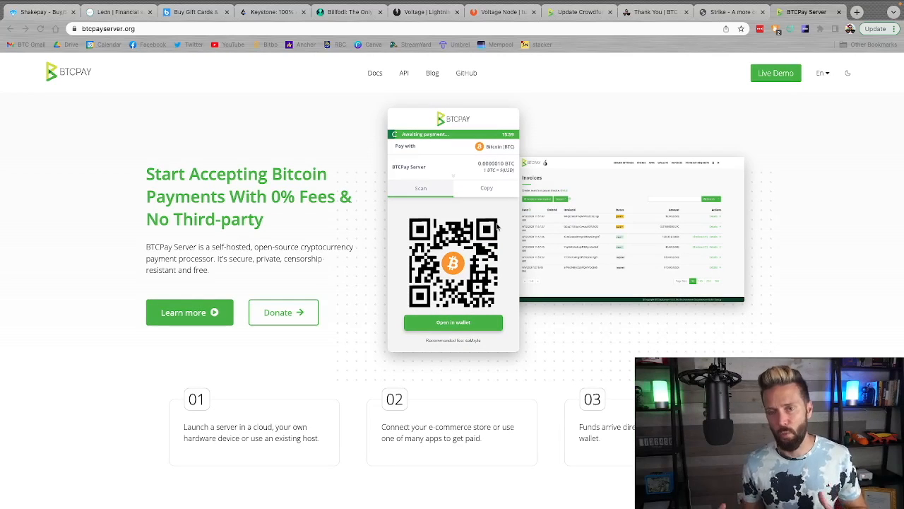
scroll(498, 226, down, 12)
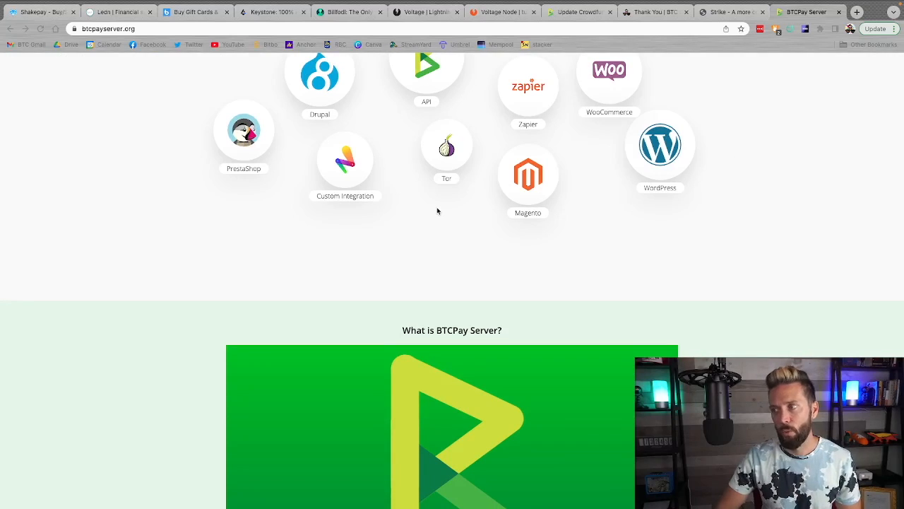
scroll(437, 211, up, 15)
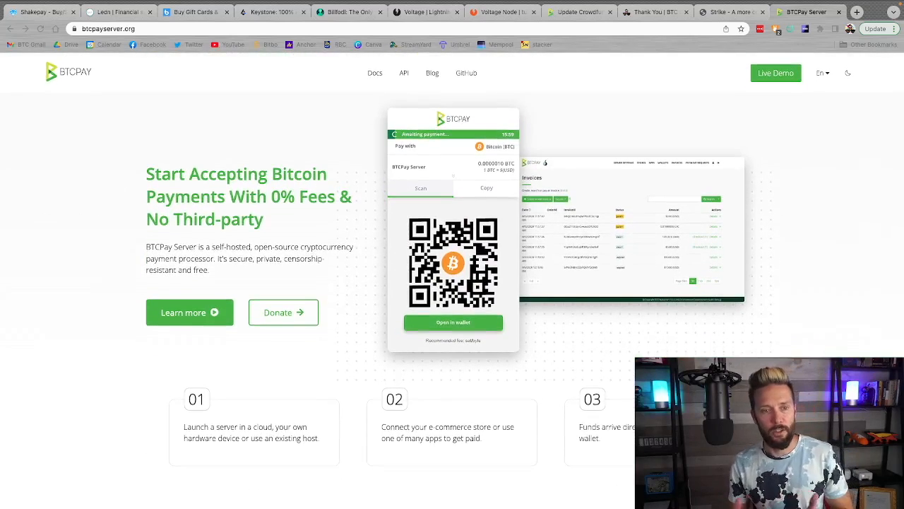
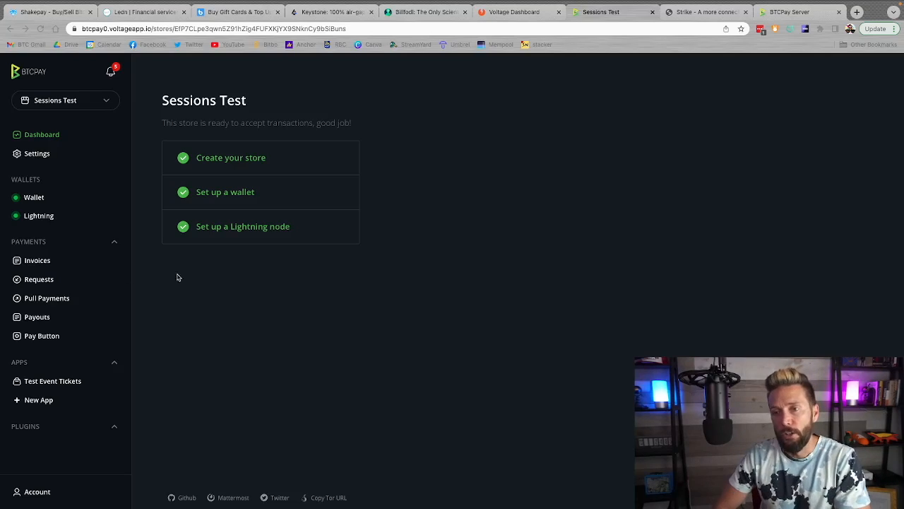
Open the Sessions Test store settings and view the checkout appearance options
click(244, 331)
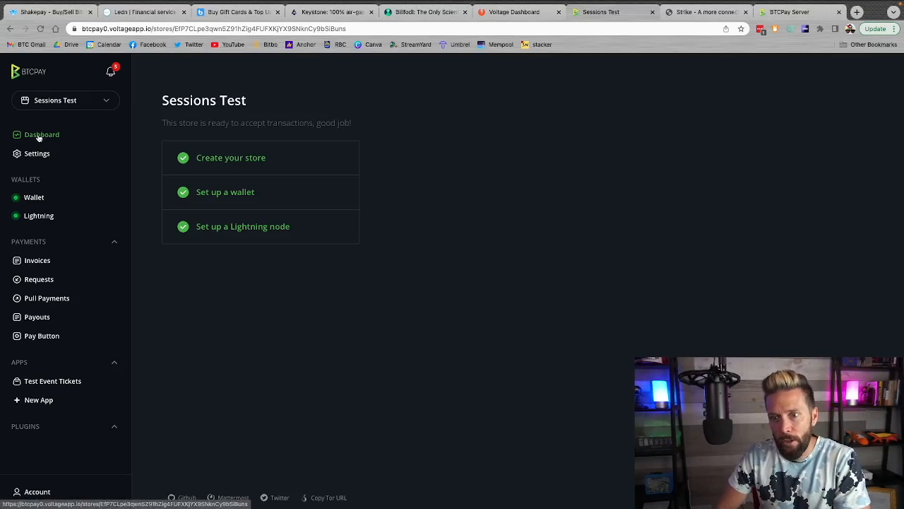
click(33, 157)
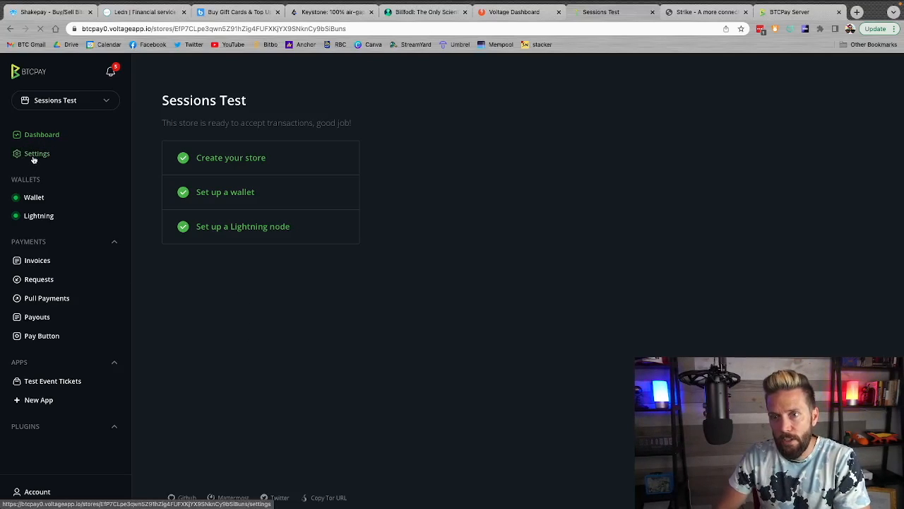
click(276, 130)
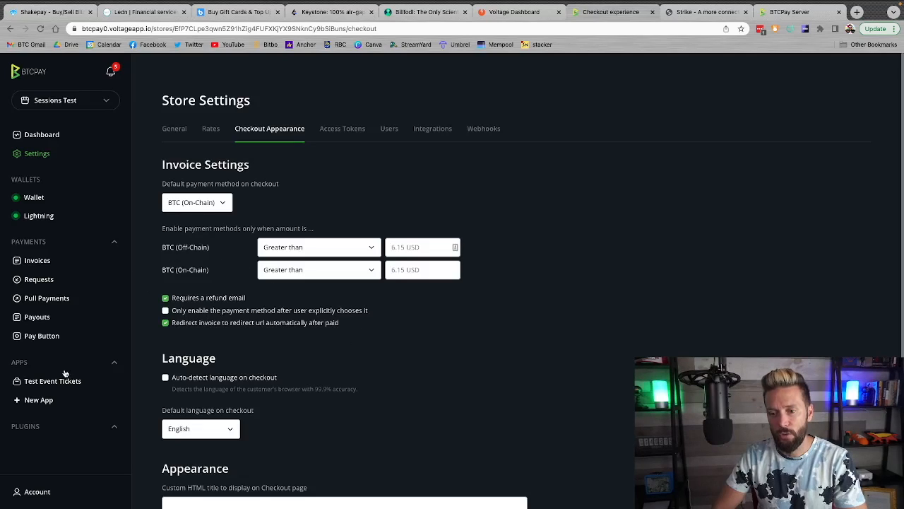
Review the Test Event Tickets point of sale settings, expanding the Redirects options to read the redirect URL
click(44, 381)
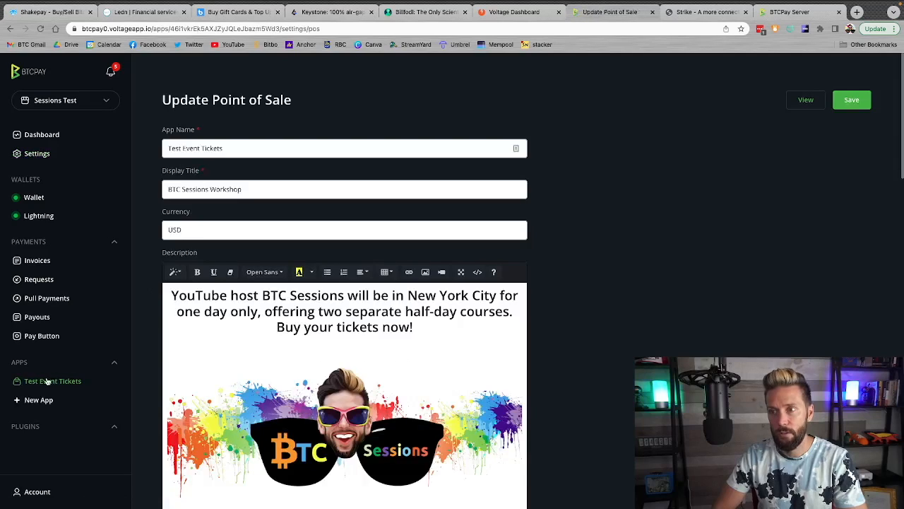
scroll(593, 342, down, 20)
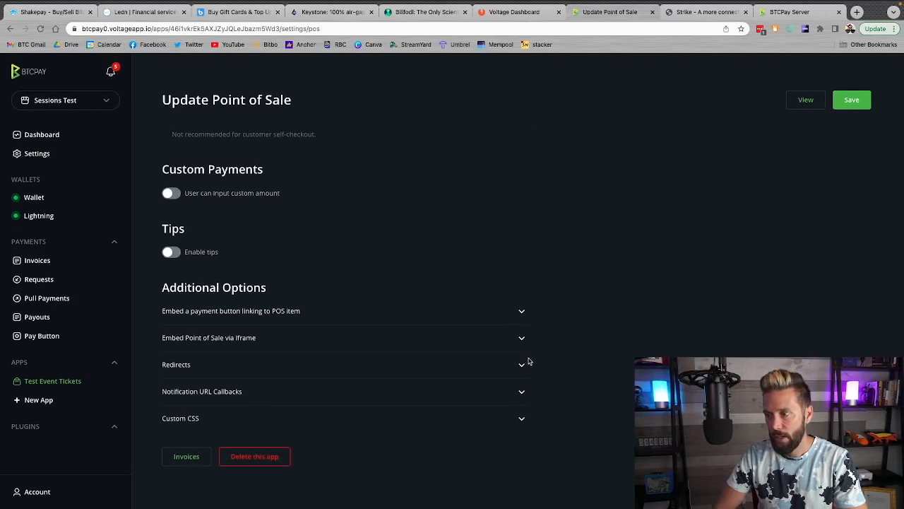
click(521, 365)
scroll(582, 397, down, 1)
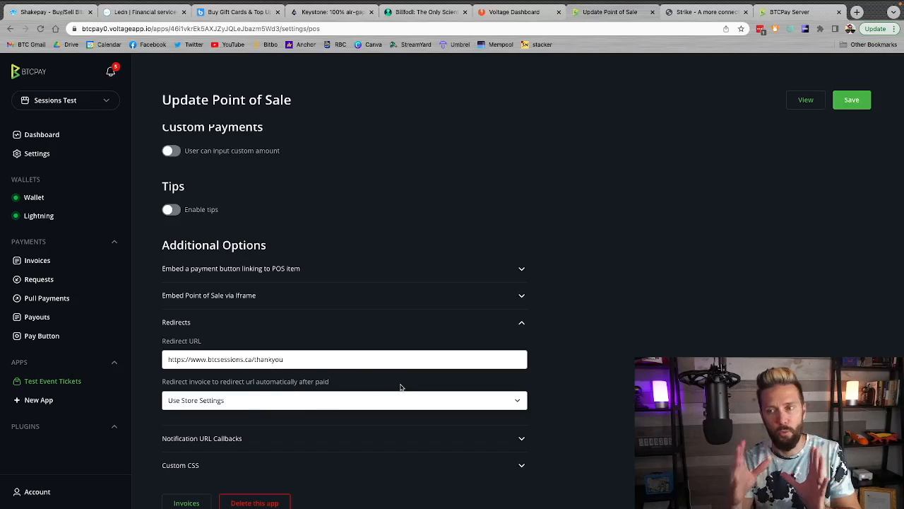
scroll(400, 387, up, 5)
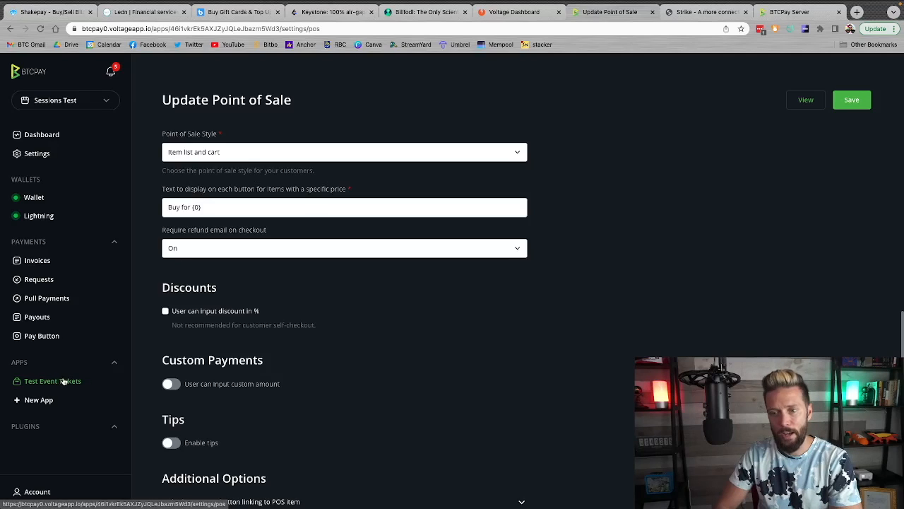
scroll(383, 363, down, 10)
scroll(355, 400, down, 10)
scroll(299, 261, up, 15)
scroll(299, 261, up, 1)
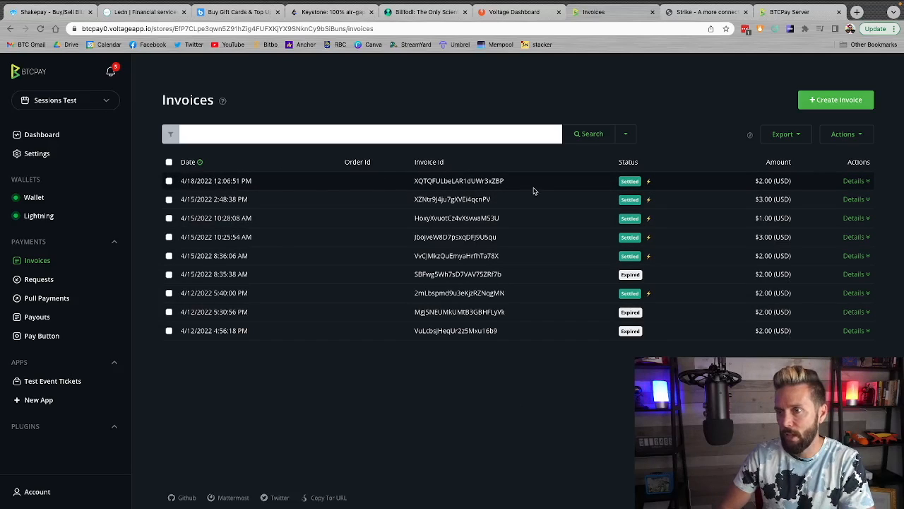
Open the details of the newest workshop invoice and check the buyer email and the first cart item's id, title and count
click(852, 181)
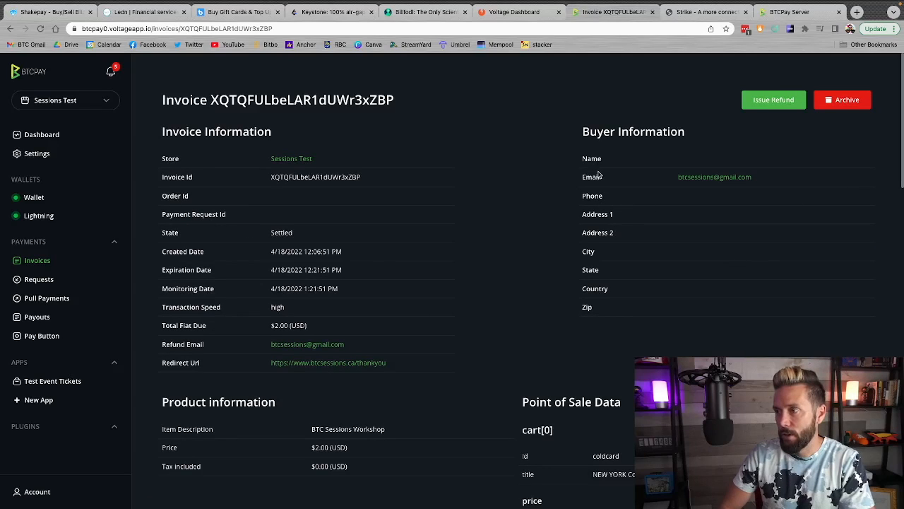
drag(598, 176, 739, 183)
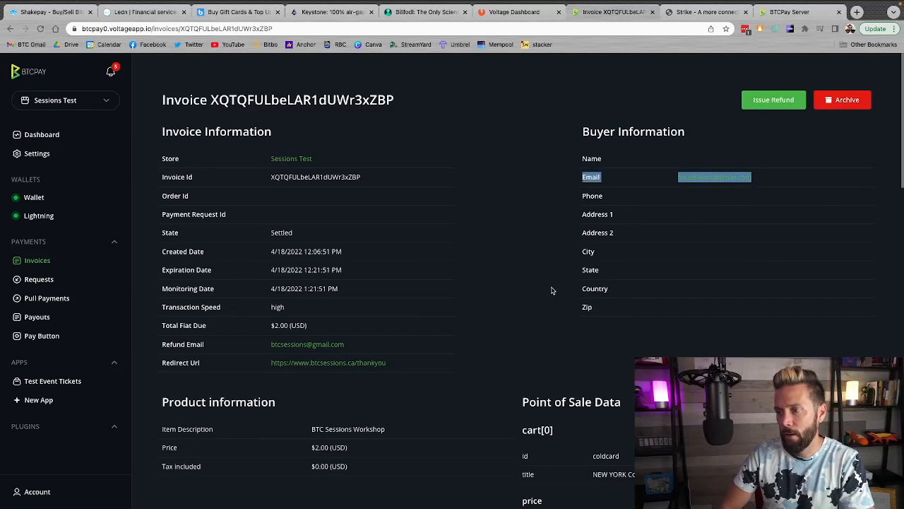
scroll(552, 291, down, 3)
scroll(552, 290, down, 1)
drag(589, 190, 642, 190)
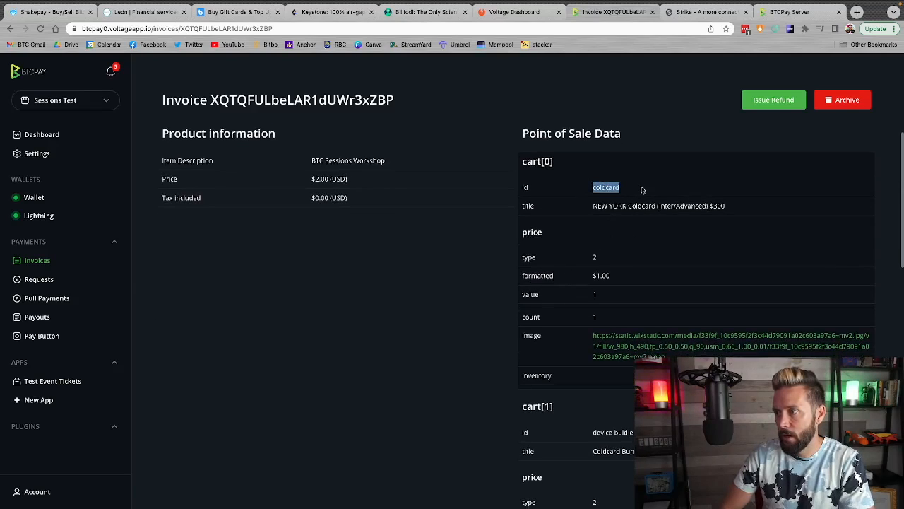
drag(592, 206, 706, 205)
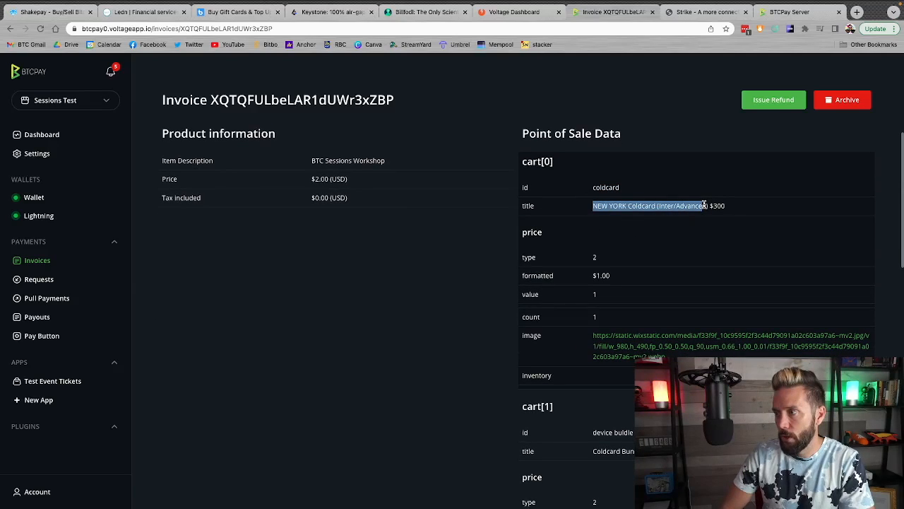
scroll(558, 269, down, 1)
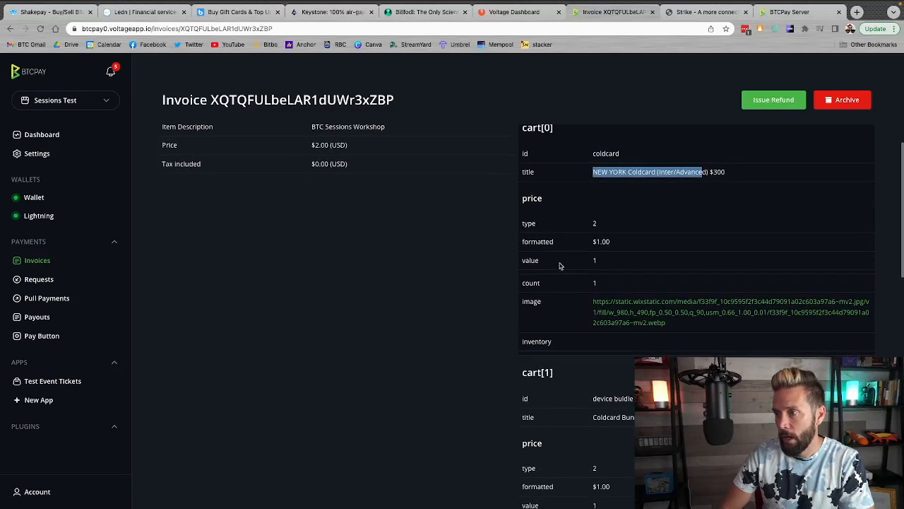
drag(562, 281, 612, 283)
Check the id and count of the second cart item in the invoice's point of sale data
scroll(612, 282, down, 2)
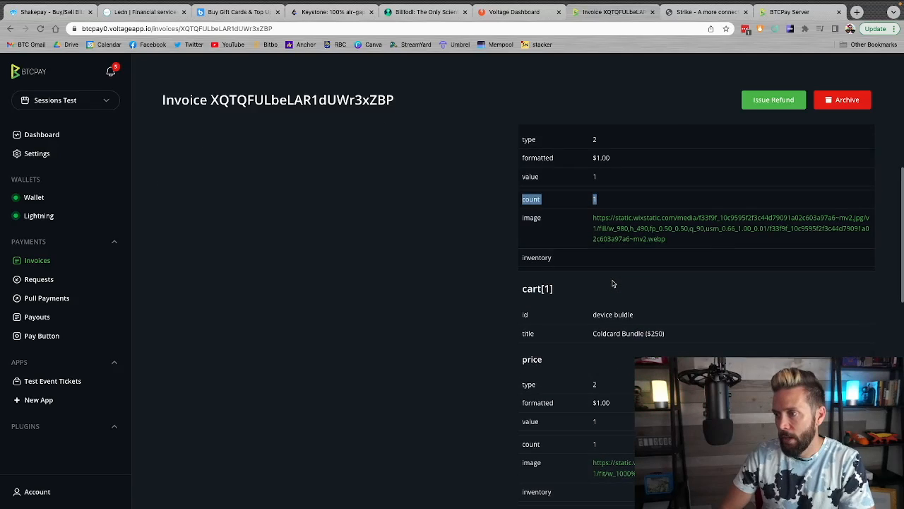
drag(579, 317, 659, 322)
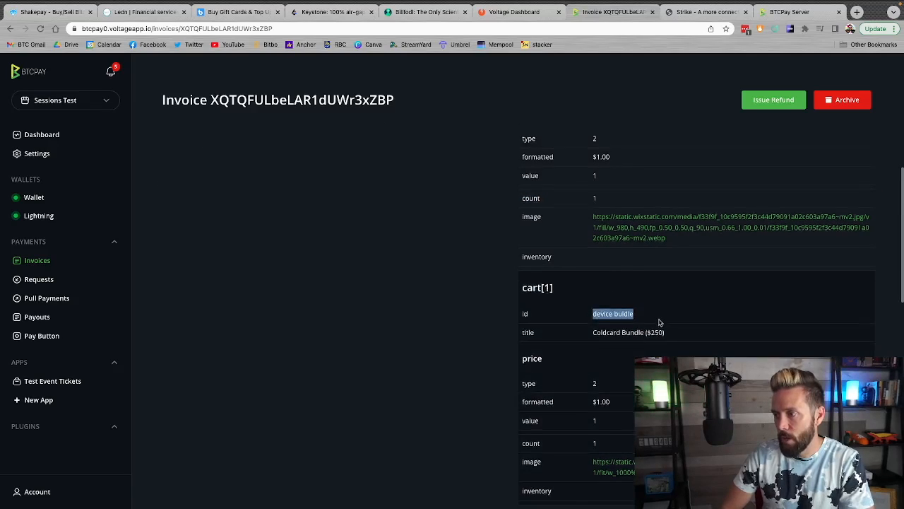
scroll(622, 325, down, 3)
drag(574, 324, 619, 329)
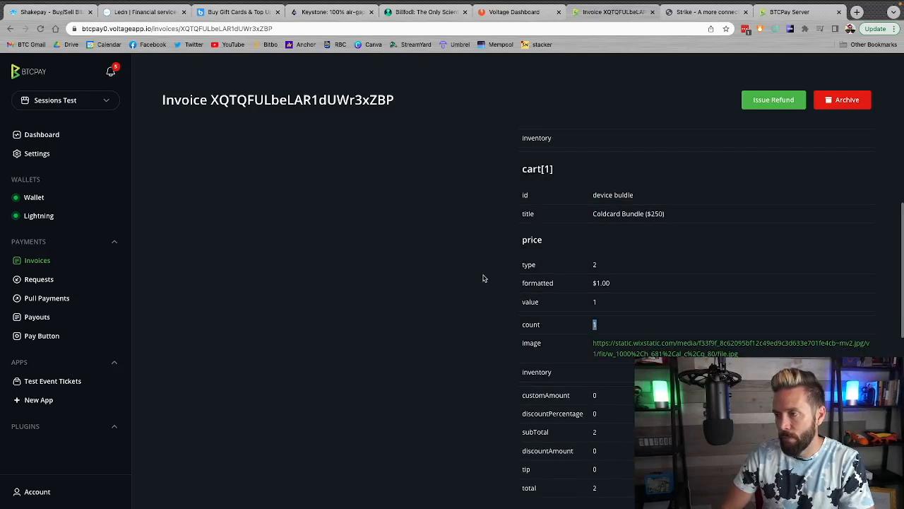
scroll(484, 278, up, 10)
scroll(483, 277, down, 1)
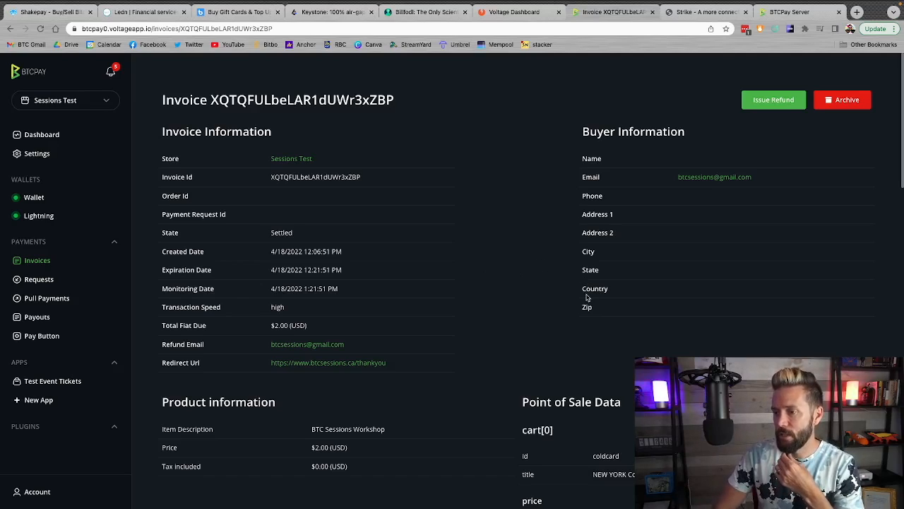
Reread the invoice's general, buyer and product information alongside its cart contents
scroll(586, 298, down, 5)
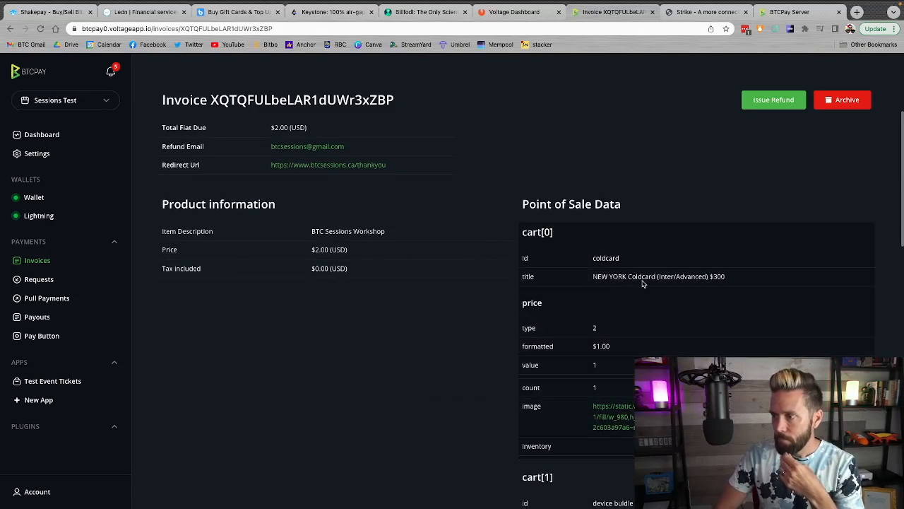
scroll(575, 286, down, 3)
scroll(575, 286, up, 7)
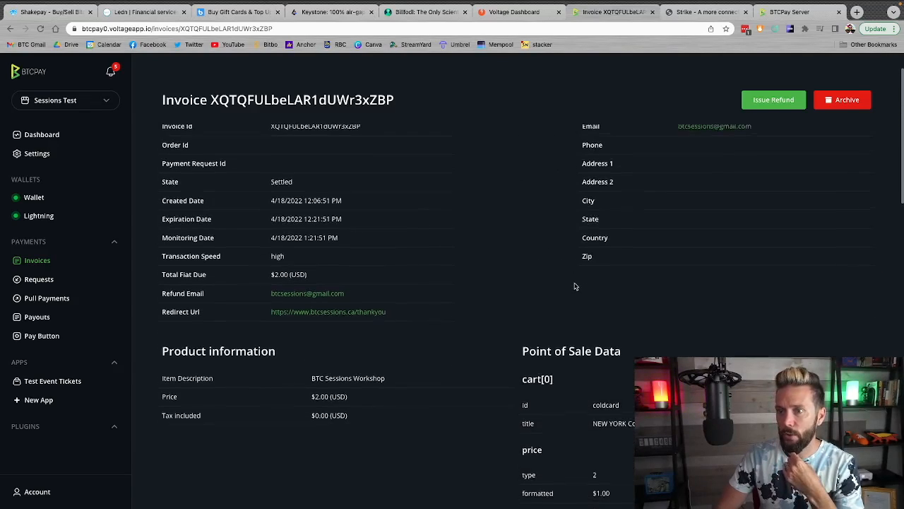
scroll(575, 286, up, 2)
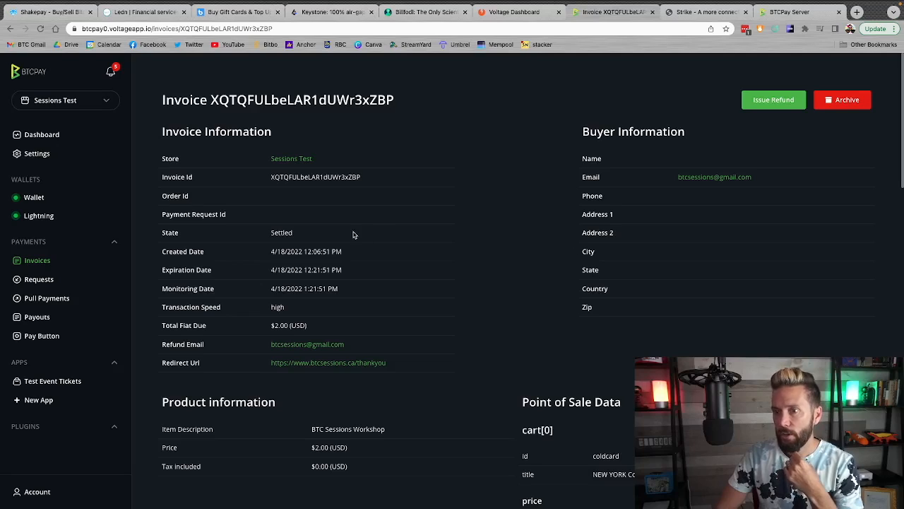
scroll(349, 257, down, 5)
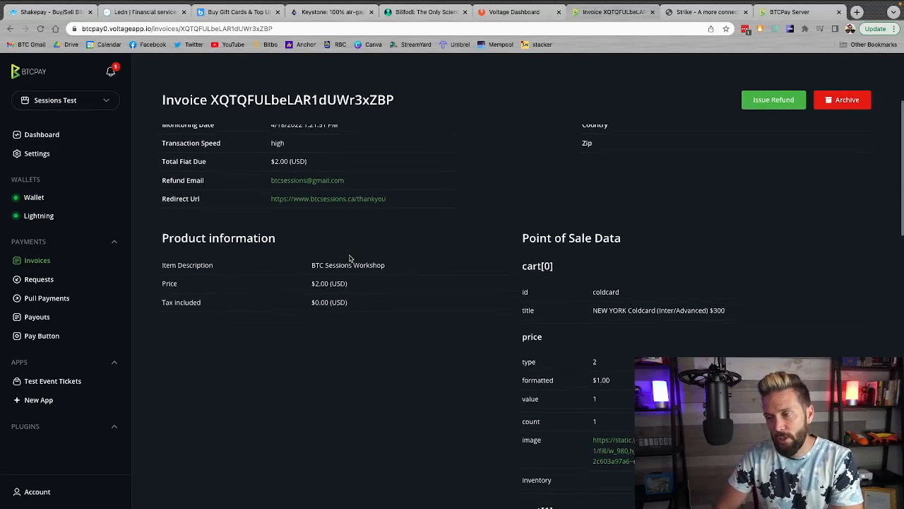
Compare the paid and due amounts of the off-chain and on-chain payment methods in the Invoice Summary
scroll(349, 257, down, 20)
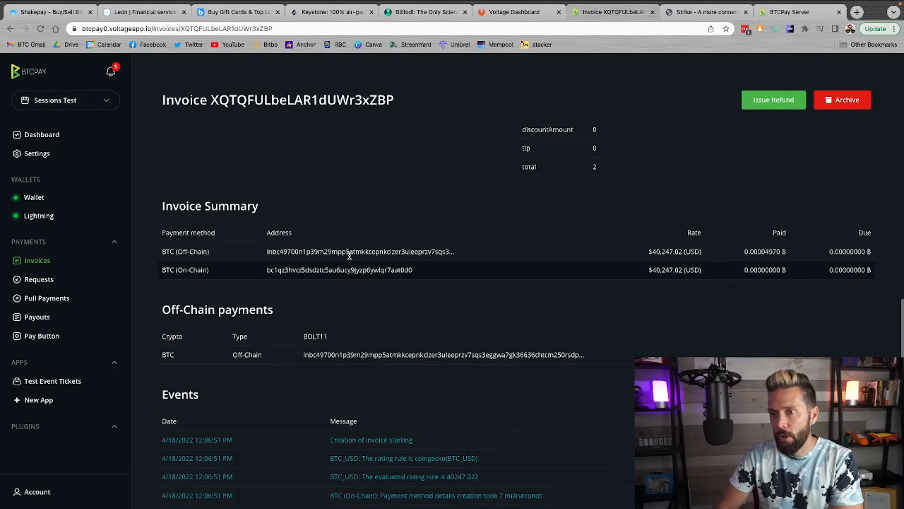
scroll(349, 257, up, 1)
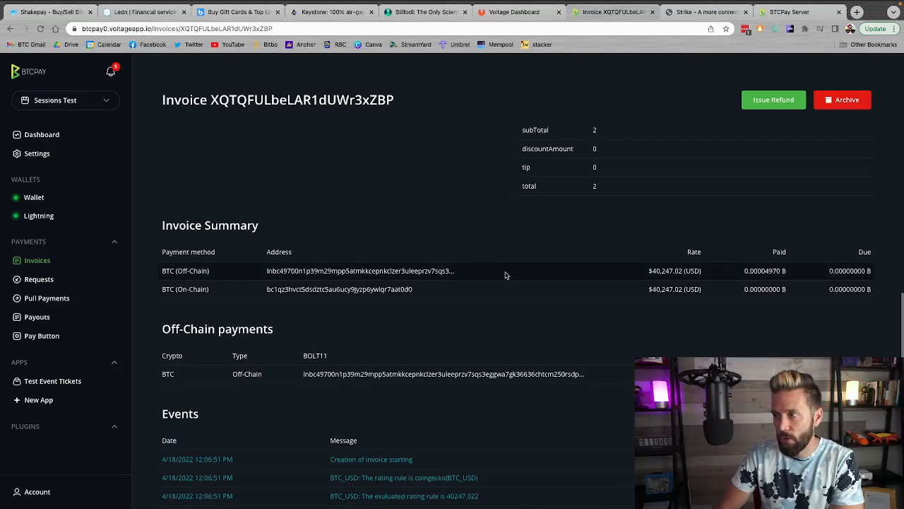
drag(761, 271, 792, 274)
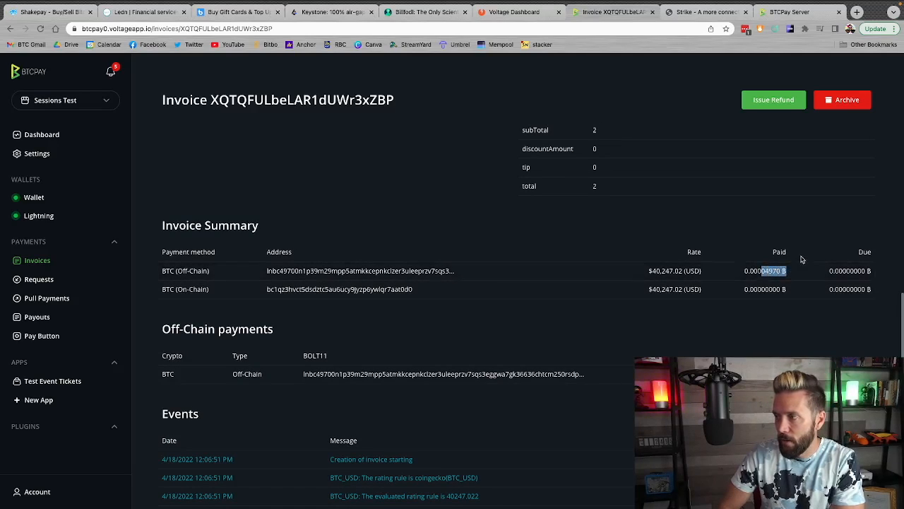
drag(868, 270, 849, 271)
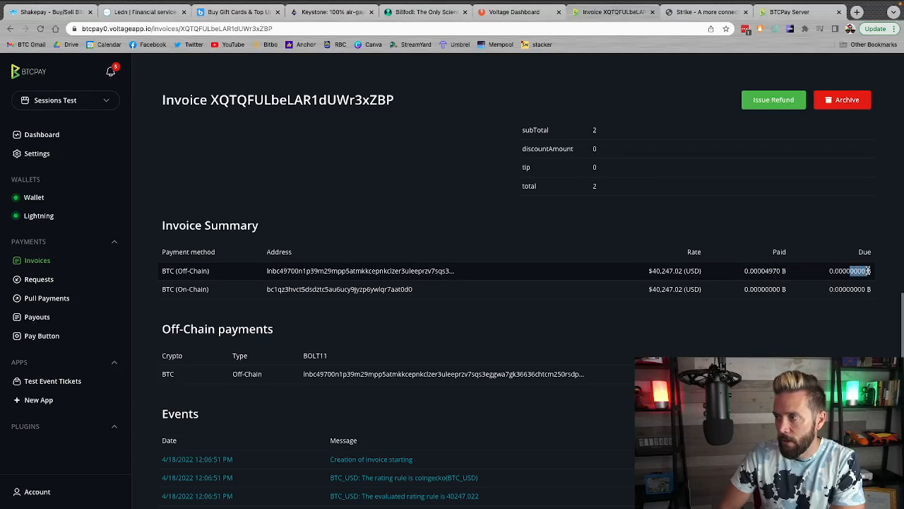
click(309, 288)
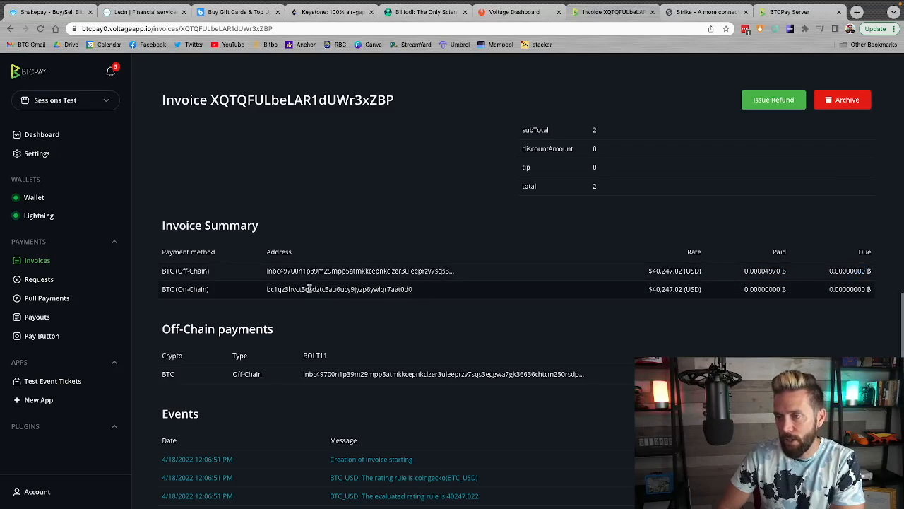
drag(754, 286, 793, 273)
click(755, 274)
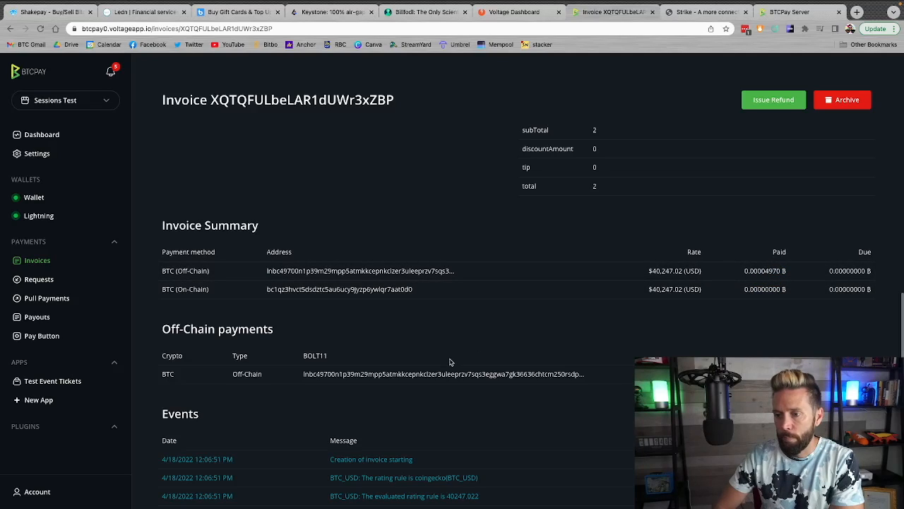
Inspect the invoice's off-chain payment record and read through its Events log
scroll(303, 369, down, 1)
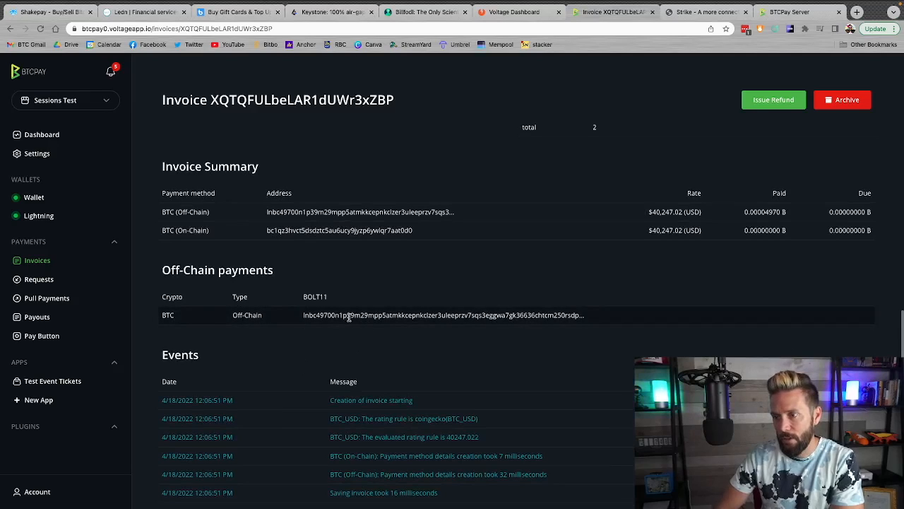
double_click(528, 312)
click(467, 271)
scroll(389, 314, down, 4)
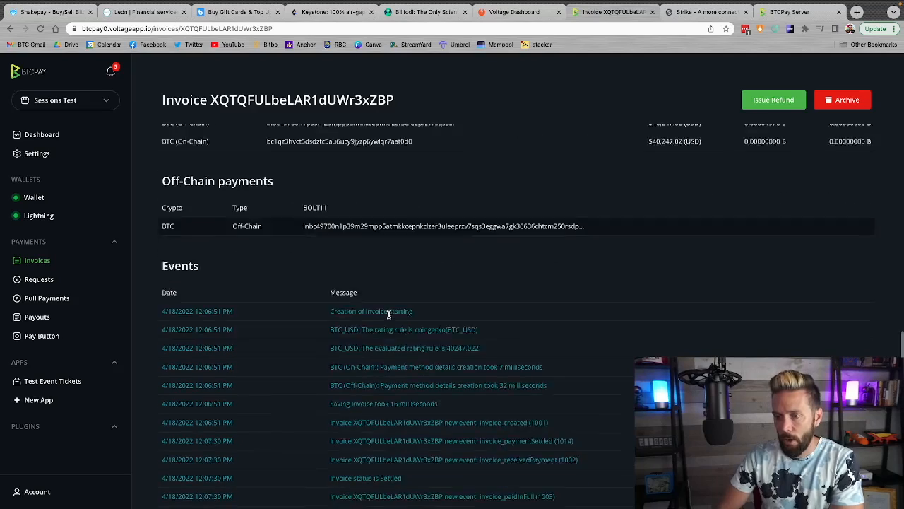
scroll(389, 314, down, 2)
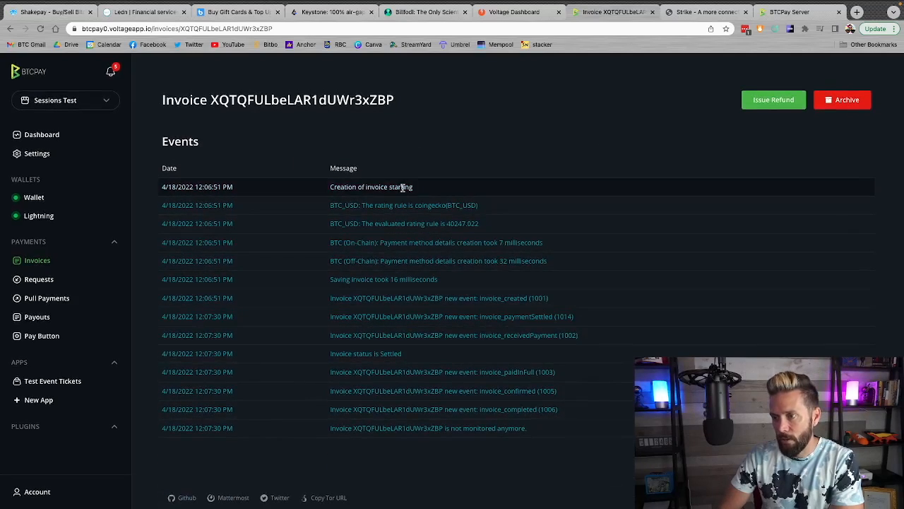
scroll(392, 202, up, 15)
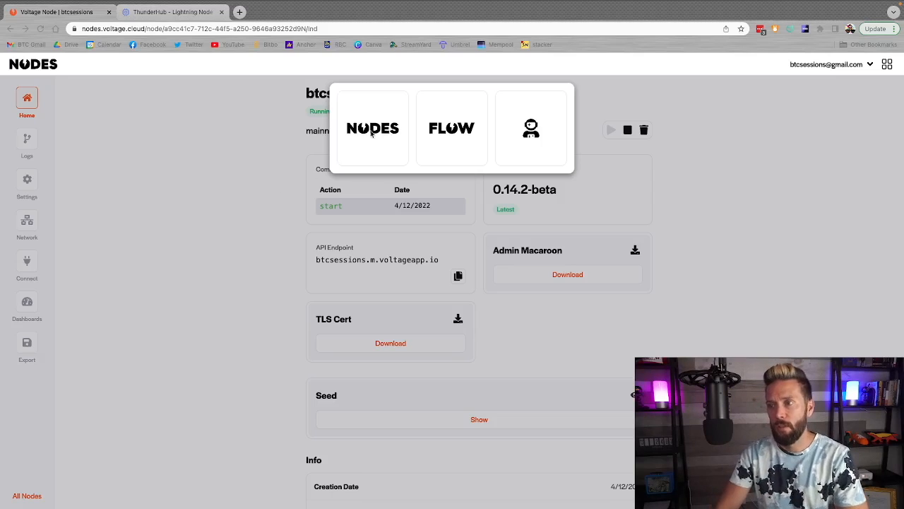
Open the Voltage Lightning node's Dashboards page and switch to the running ThunderHub dashboard
click(232, 165)
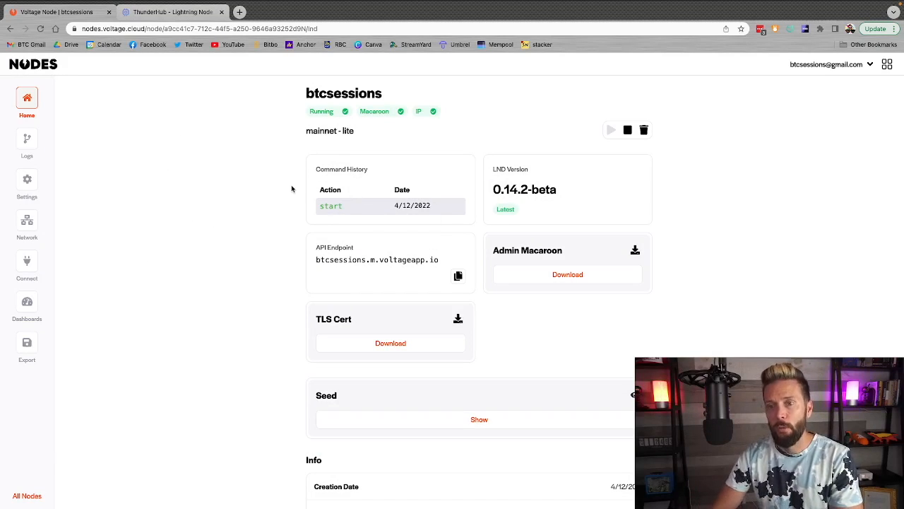
click(26, 304)
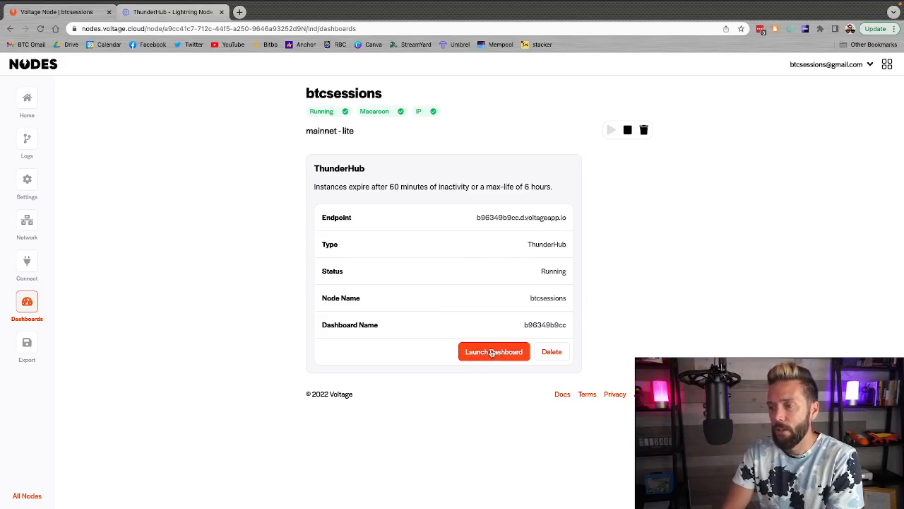
click(152, 13)
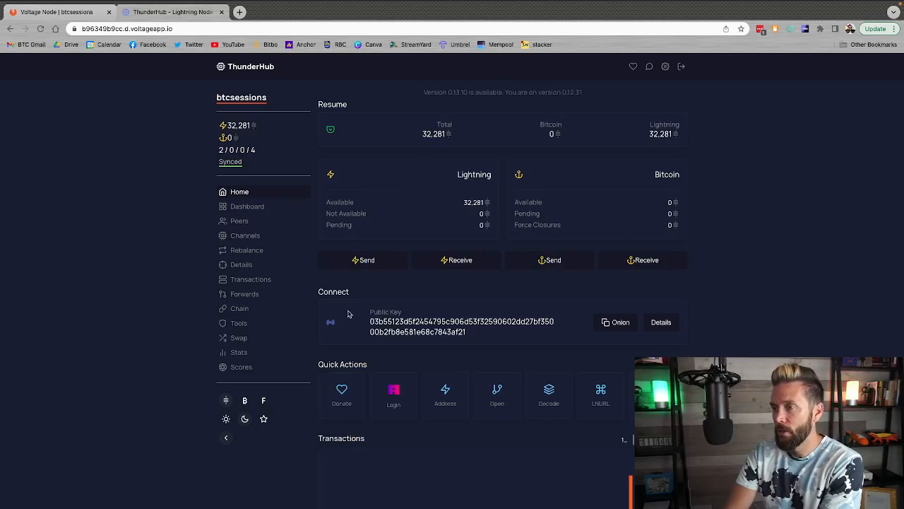
Review ThunderHub's balance overview and open channels, and return to the Voltage node's Dashboards page
scroll(703, 344, down, 3)
scroll(702, 344, up, 3)
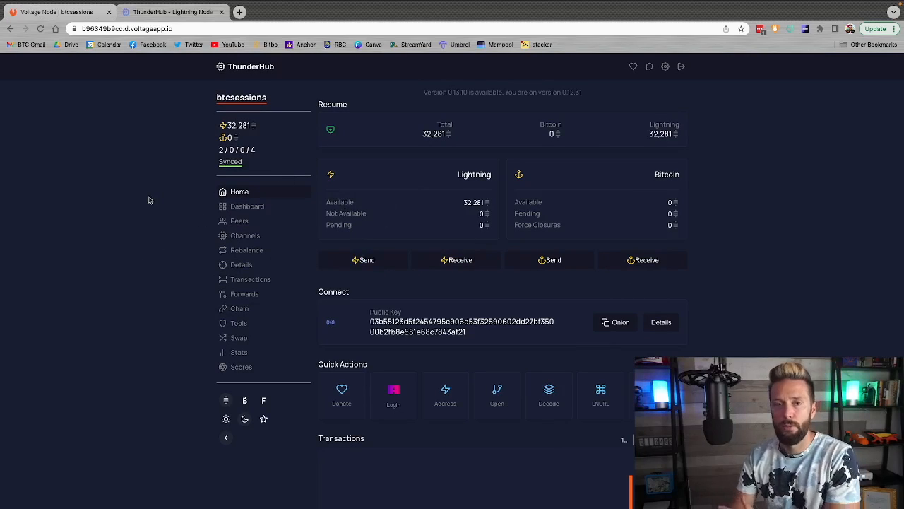
click(263, 238)
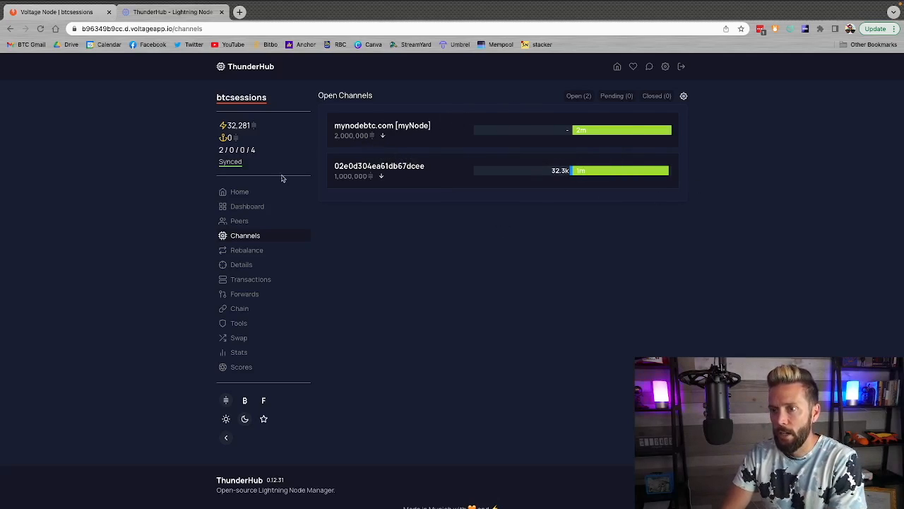
click(238, 194)
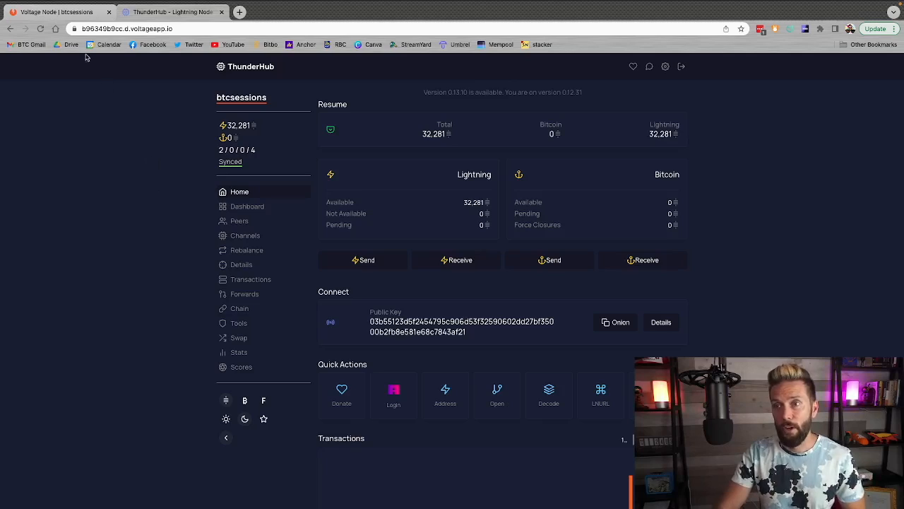
click(71, 12)
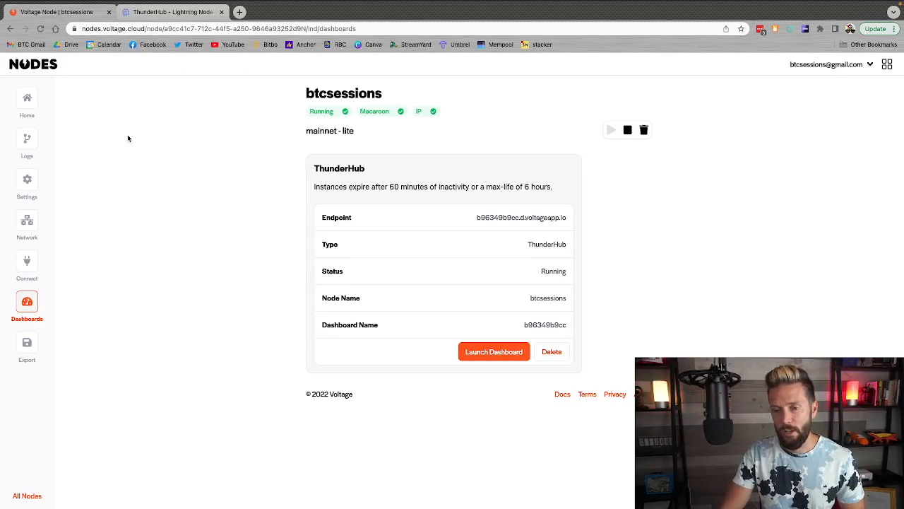